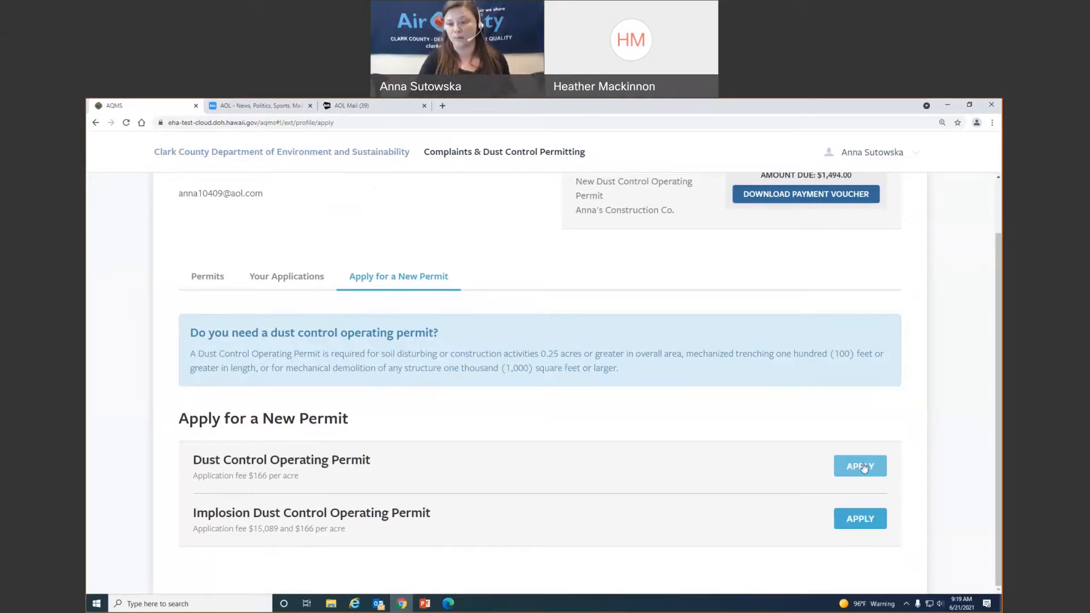
- Start a new Dust Control Operating Permit application and scroll to the Applicant Type options
left_click(863, 466)
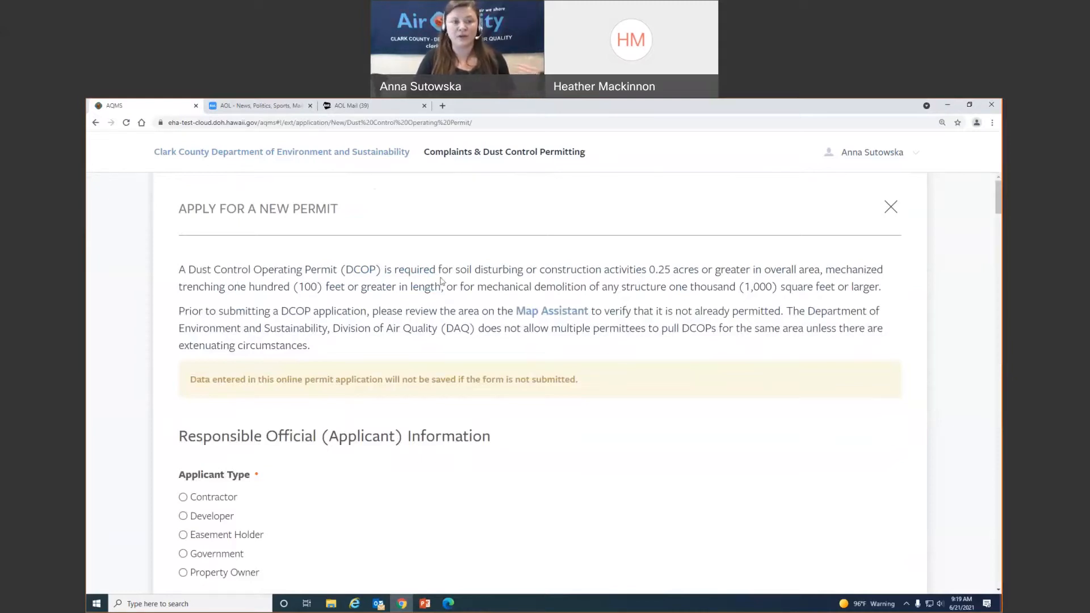
scroll(395, 268, "down", 1)
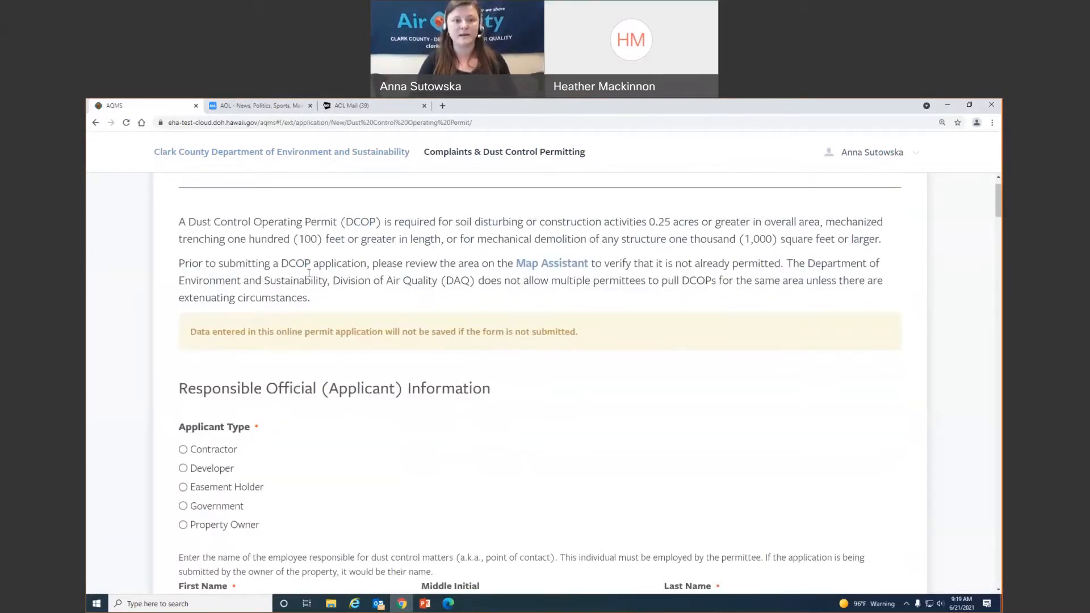
- Zoom the Map Assistant onto the site and show the orange parcel's existing dust permit (6.30 acres, expiring 04/04/2022)
left_click(546, 265)
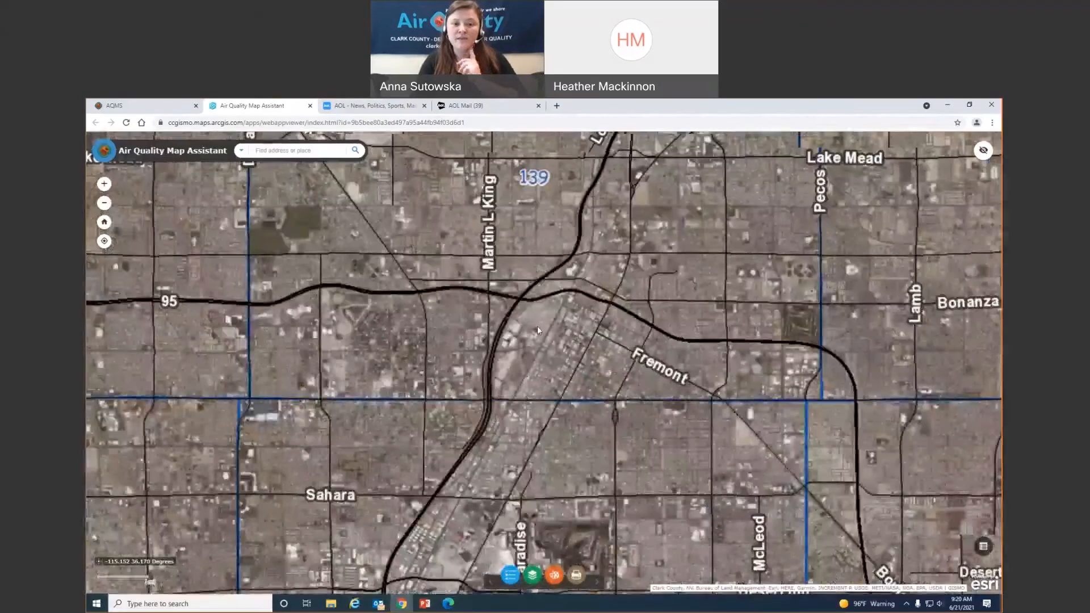
scroll(537, 326, "up", 1)
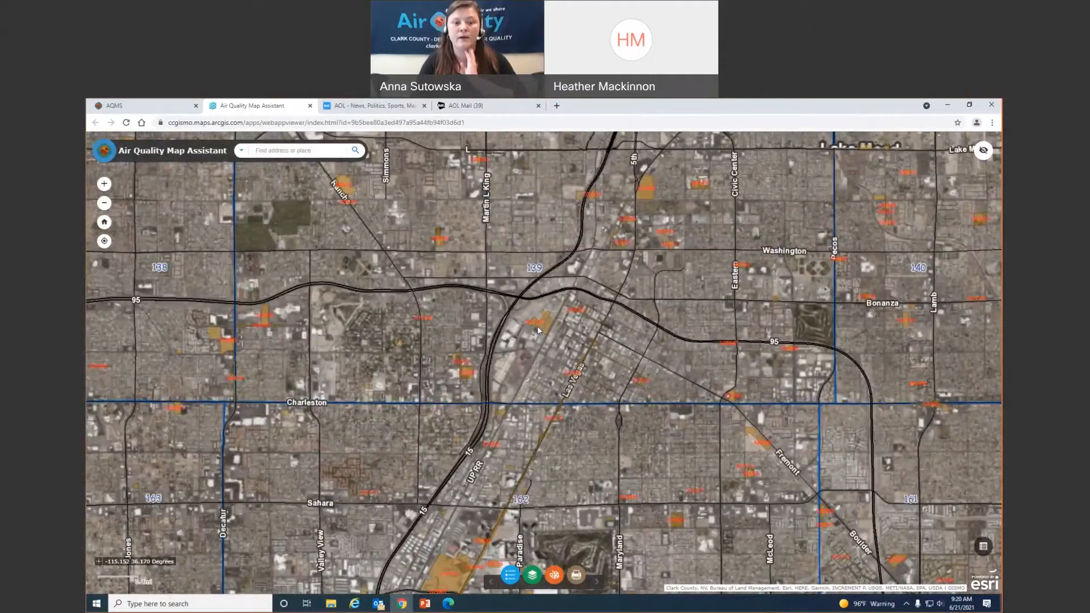
scroll(536, 326, "up", 2)
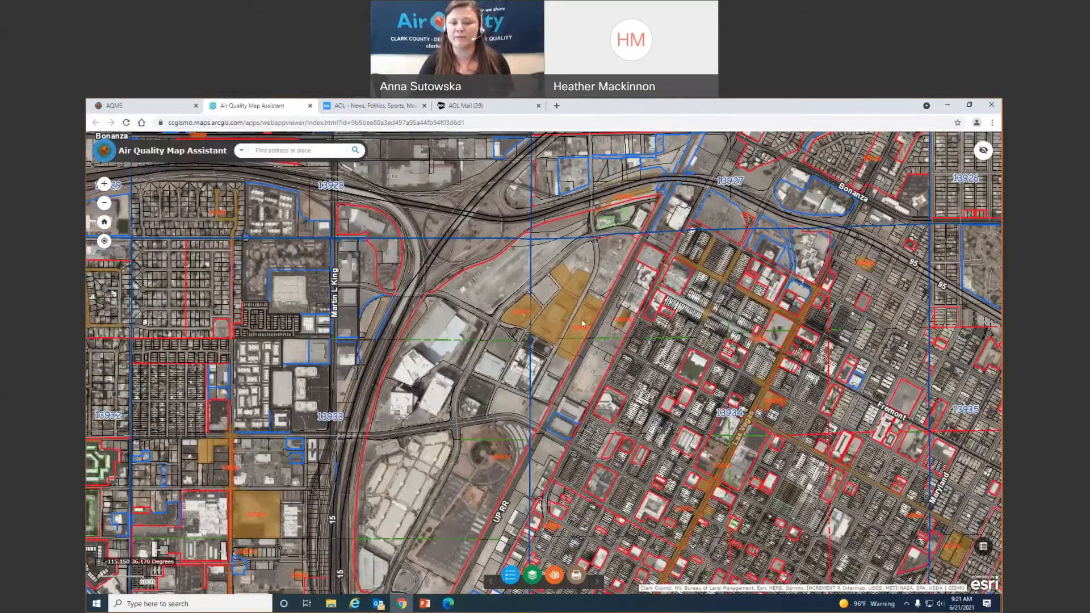
scroll(582, 323, "up", 1)
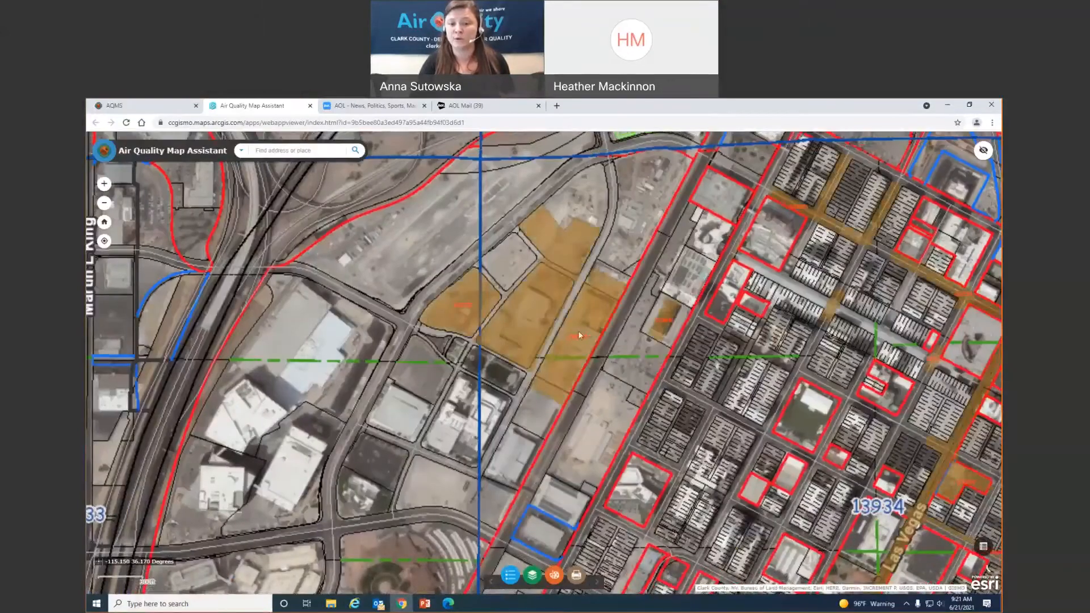
left_click(577, 332)
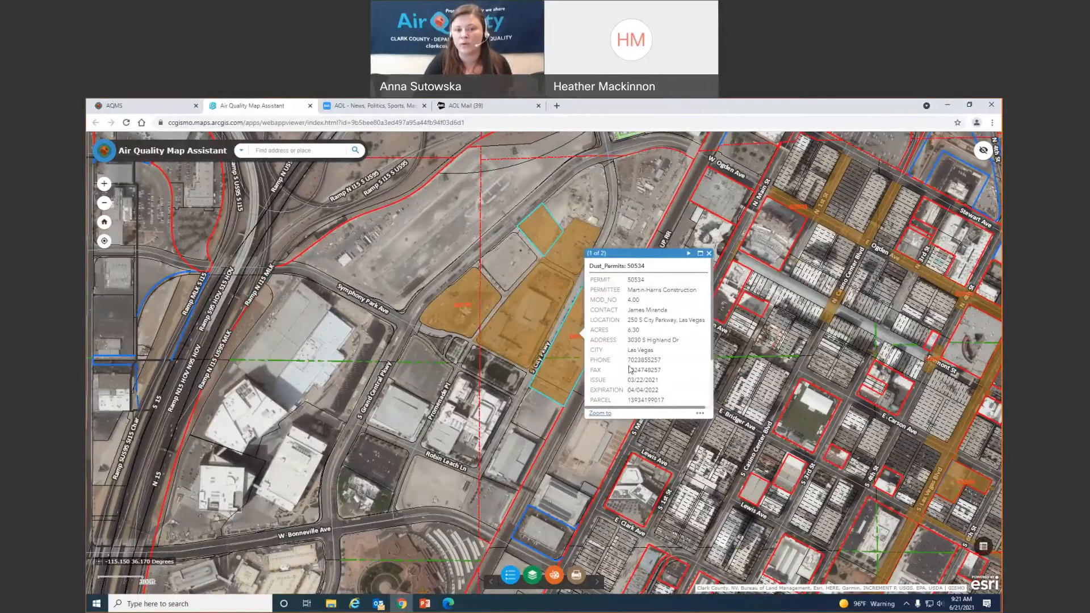
left_click(135, 107)
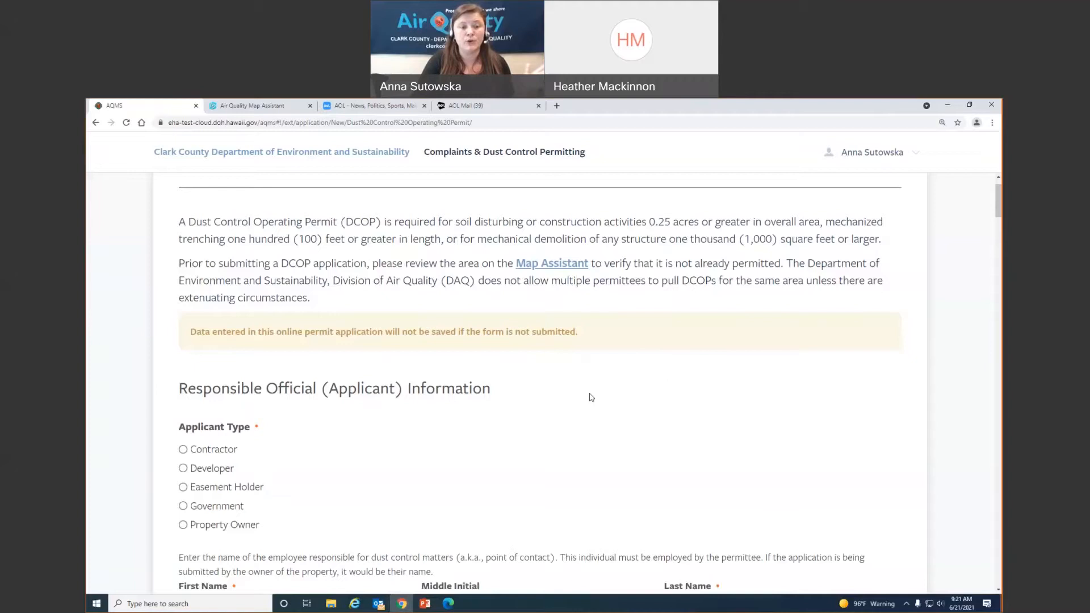
scroll(604, 394, "down", 1)
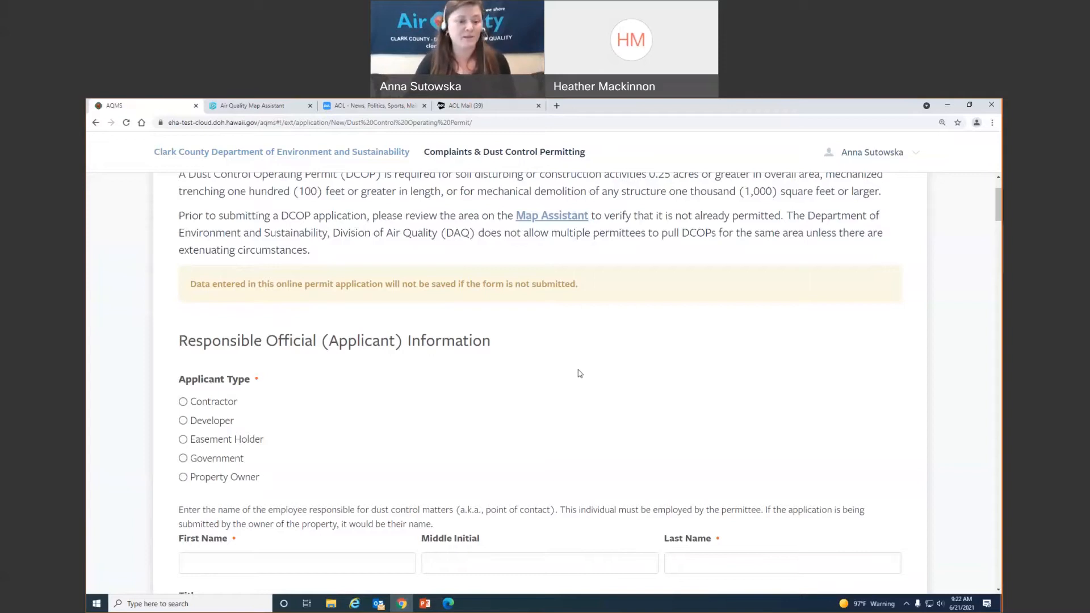
scroll(450, 404, "down", 3)
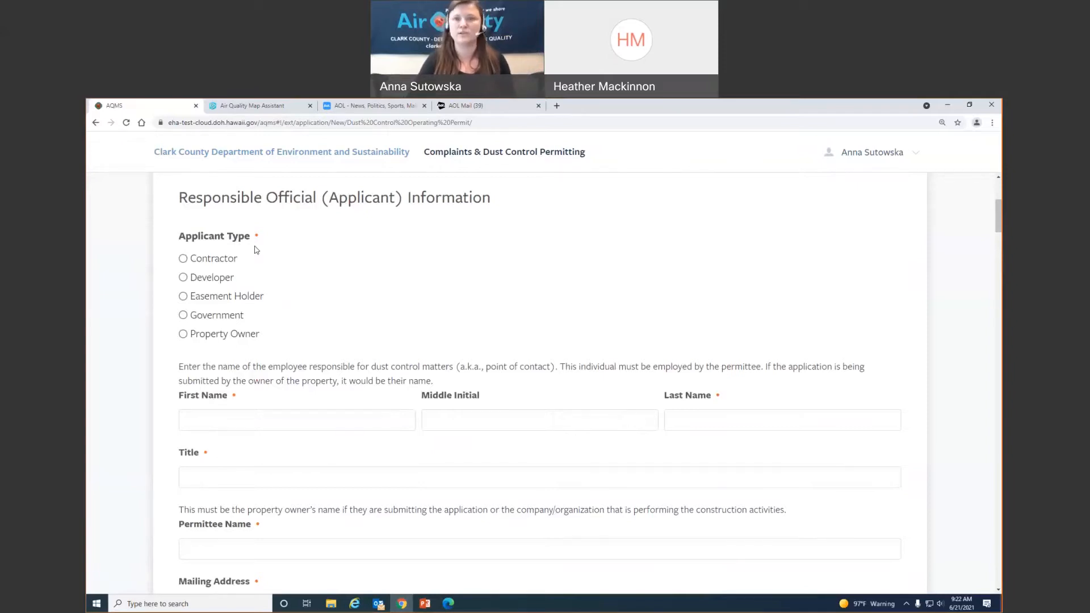
- Choose Contractor as the applicant type and enter the official's name and company name
left_click(183, 259)
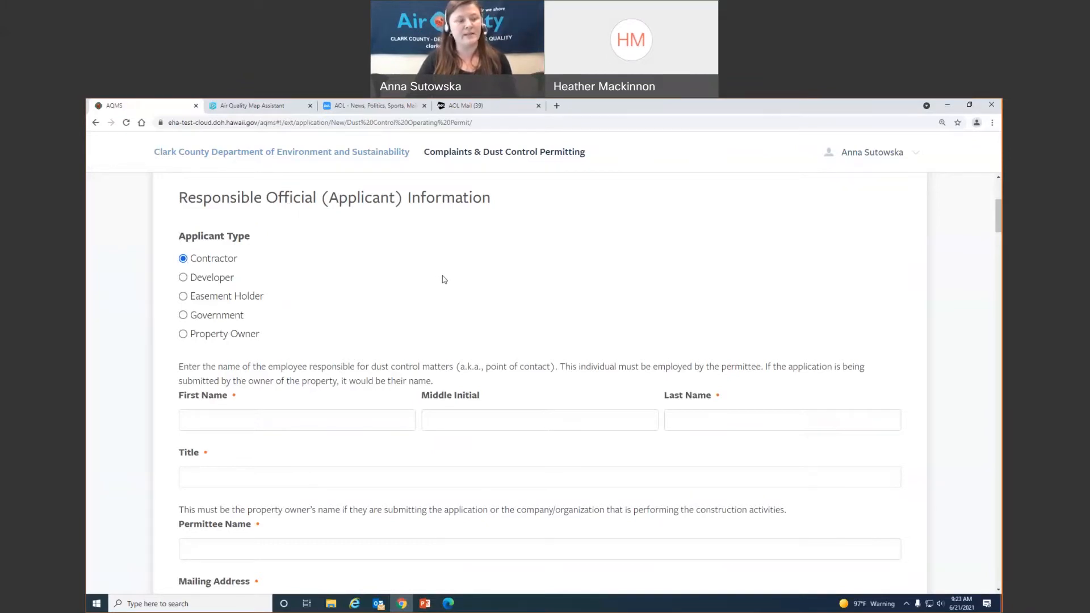
scroll(445, 279, "down", 2)
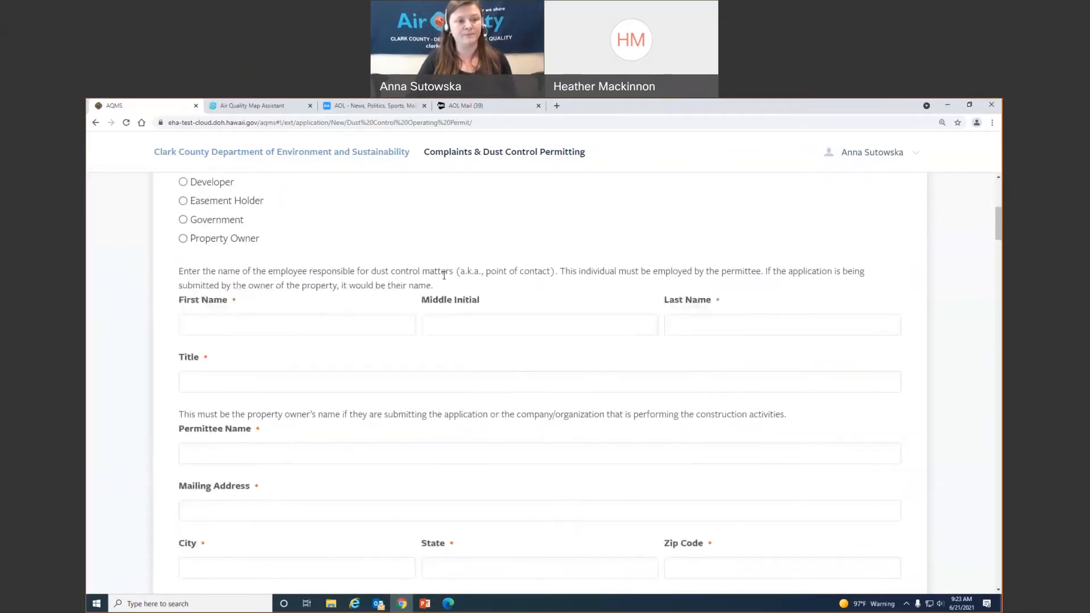
left_click(327, 326)
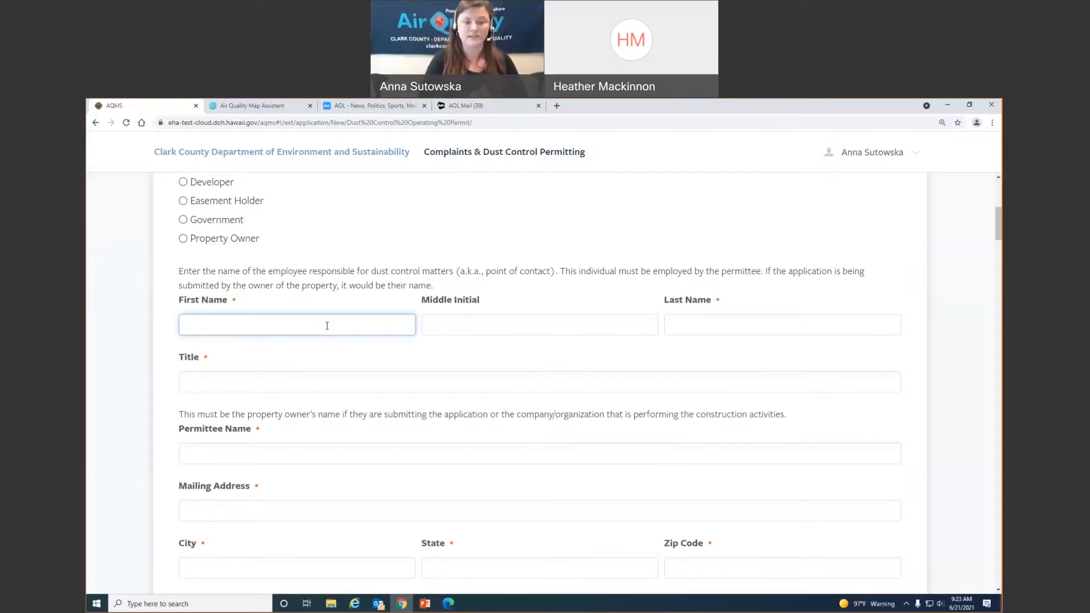
type("Anna")
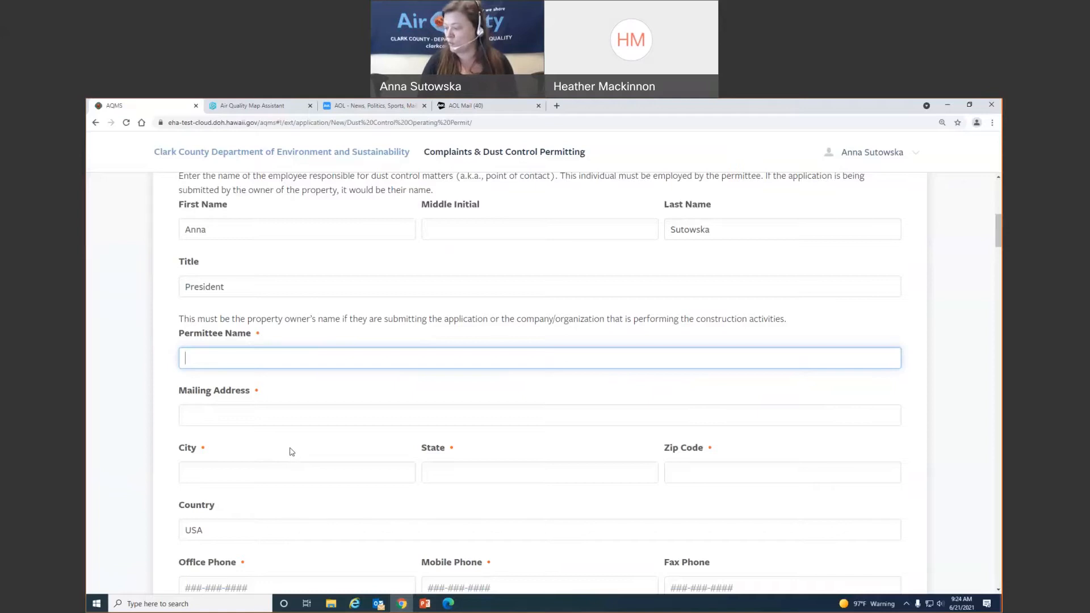
type("Anna")
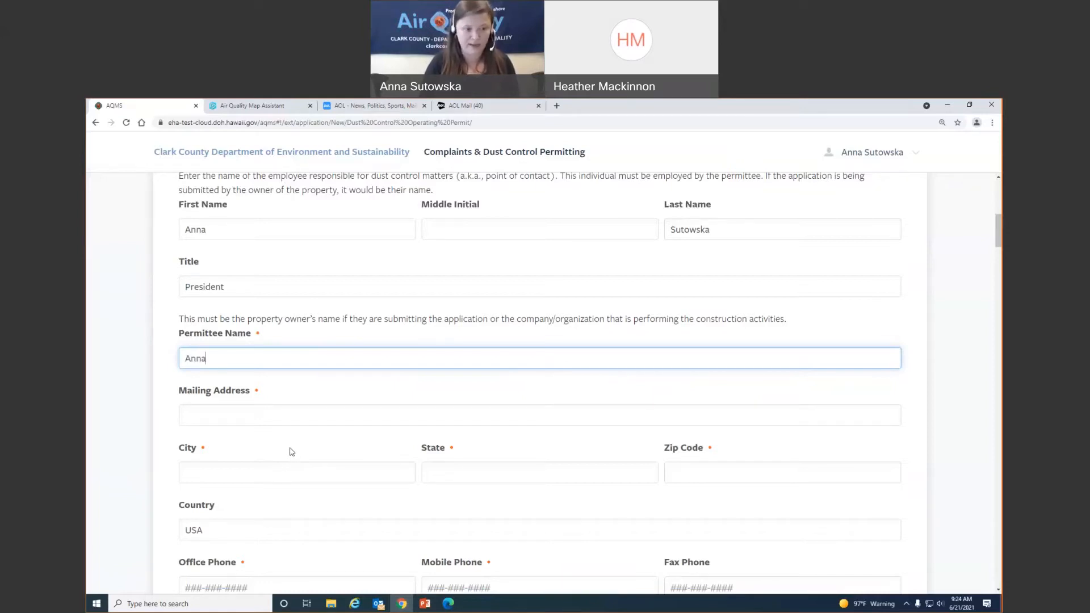
type("'s Constructio")
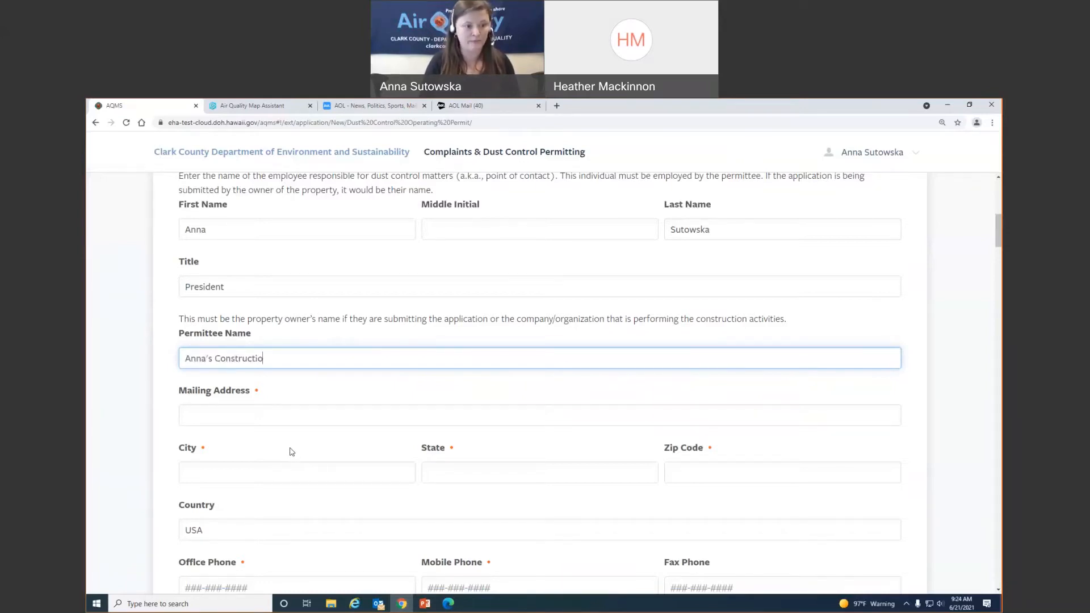
type("n Co.")
key("Tab")
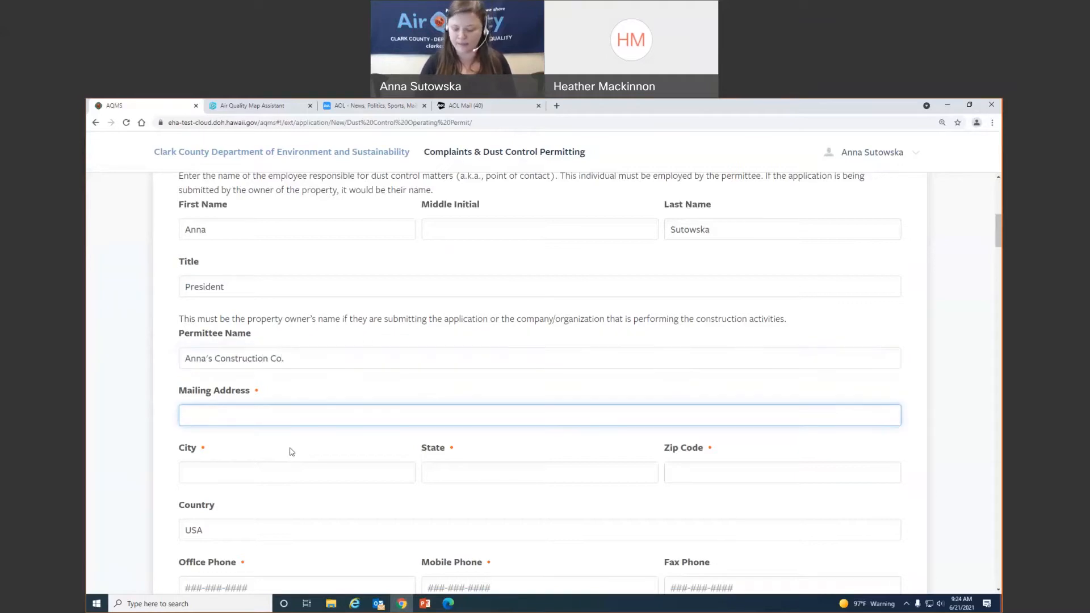
- Enter the applicant's full mailing address: street, city, state and zip code
type("4701 W Russell")
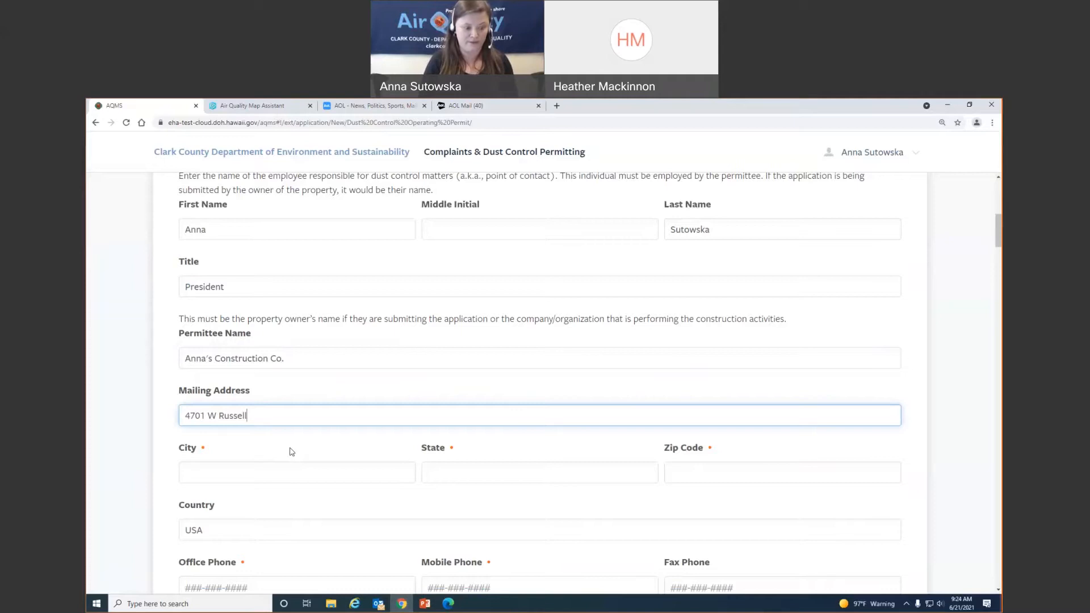
type(" Rd, Suite 200")
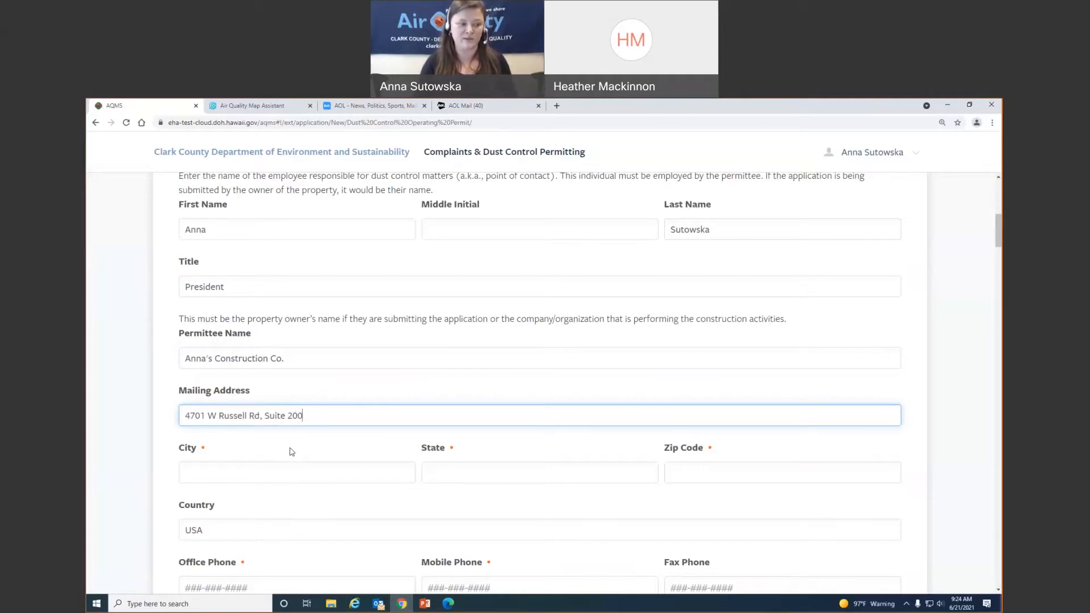
key("Tab")
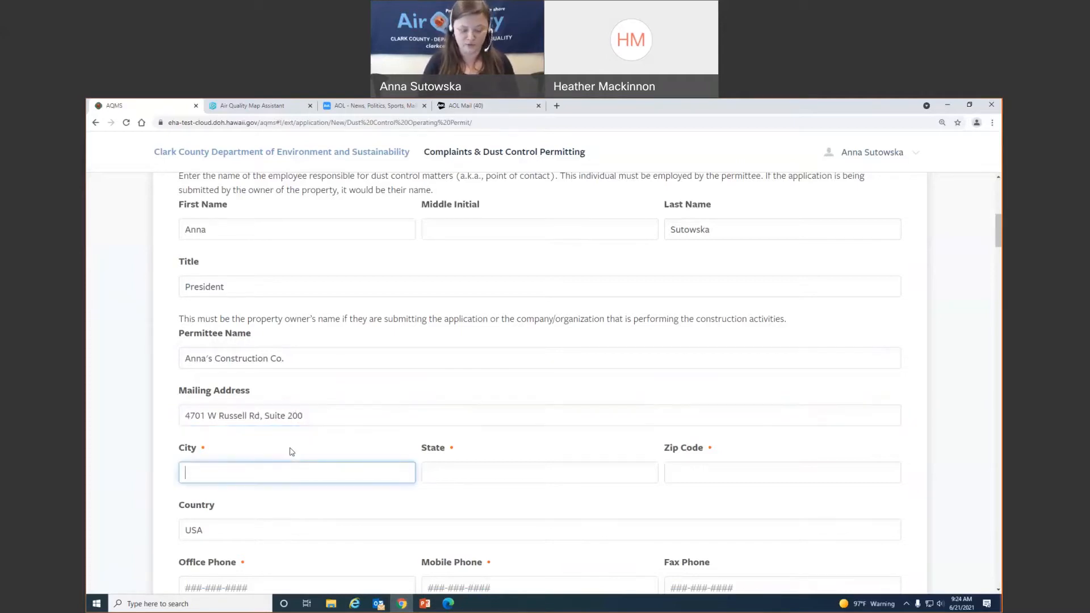
type("Las Vegas")
key("Tab")
type("NV")
key("Tab")
type("8911")
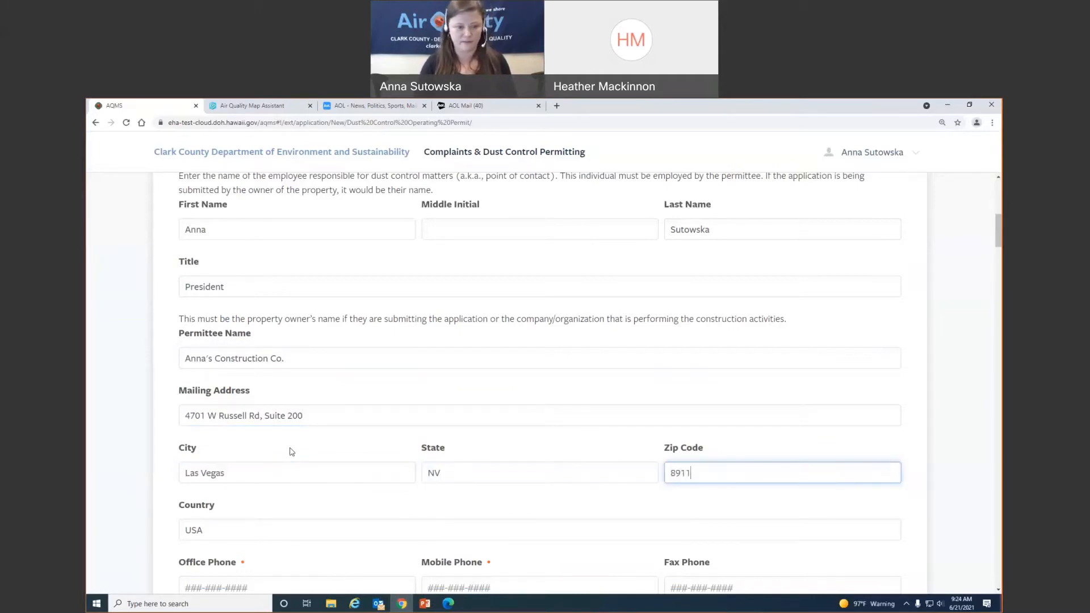
type("8")
key("Tab")
scroll(291, 448, "down", 3)
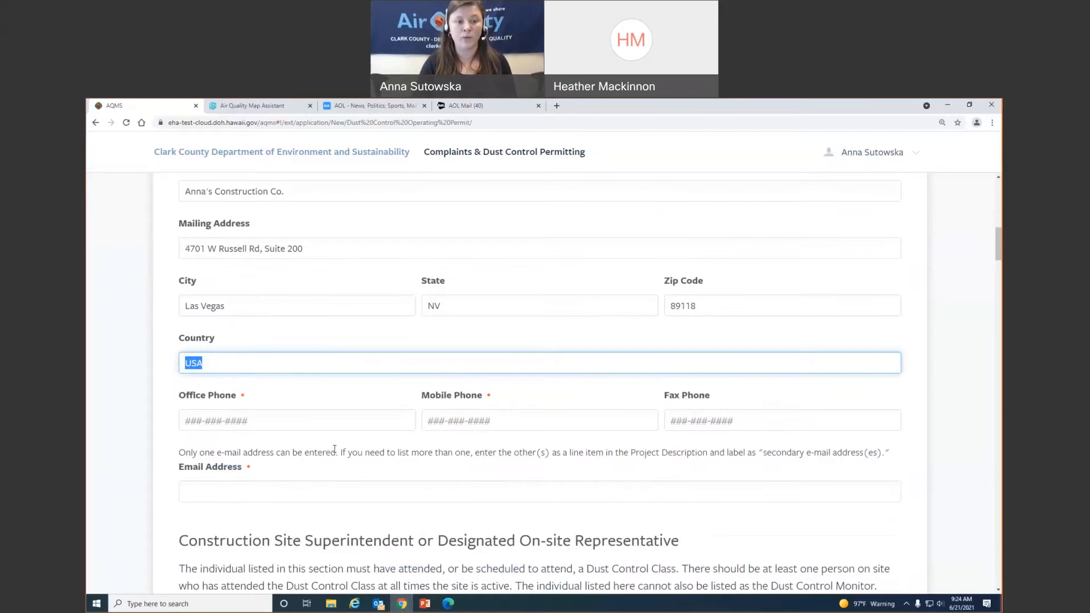
- Enter the applicant's office, mobile and fax phone numbers and e-mail address
left_click(285, 394)
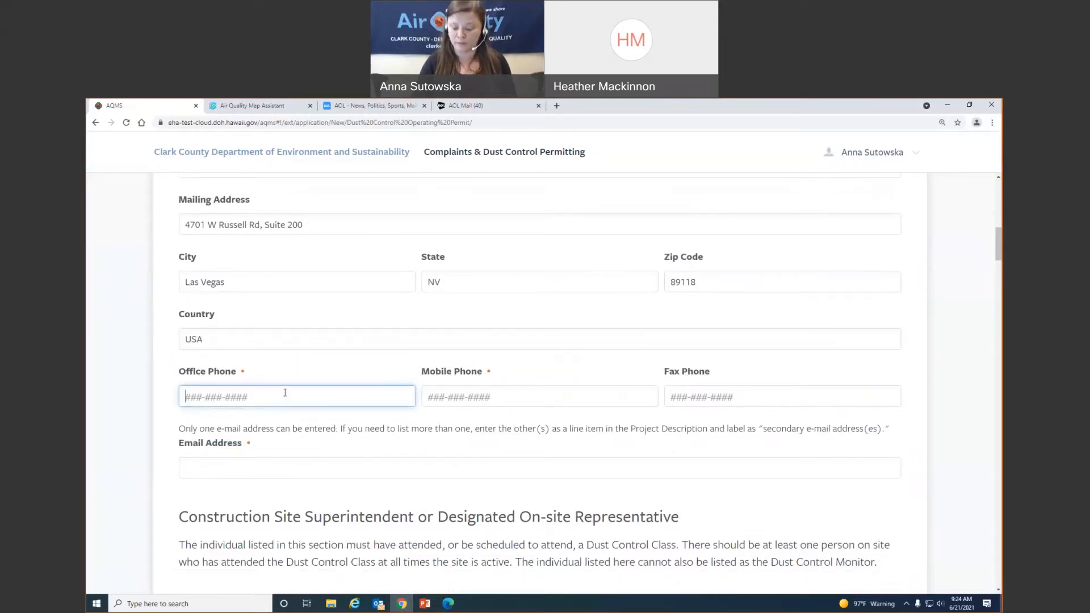
type("702-111-11")
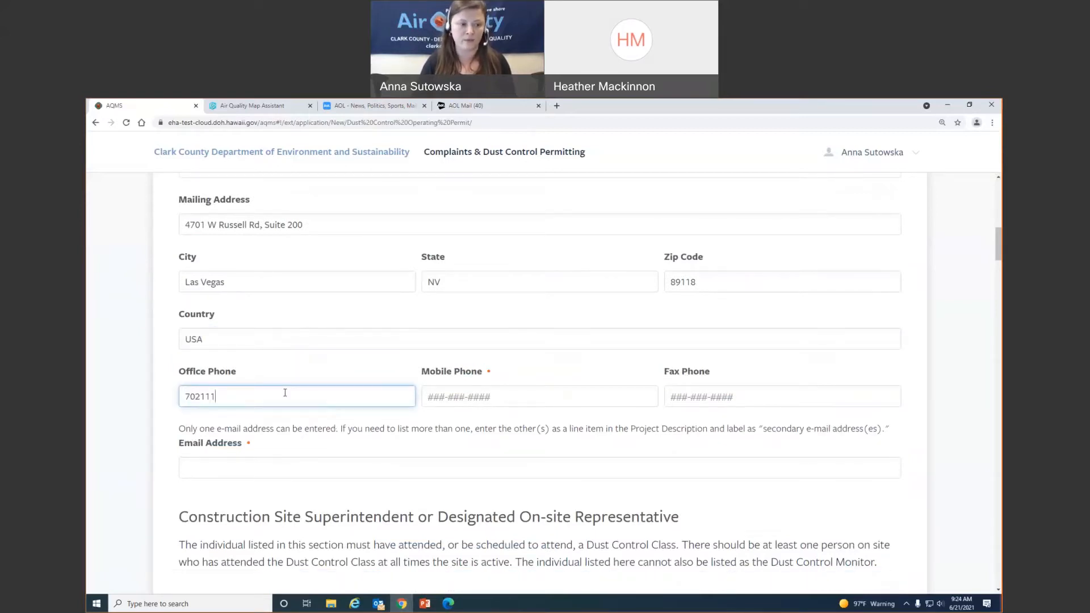
type("11")
key("Tab")
type("7")
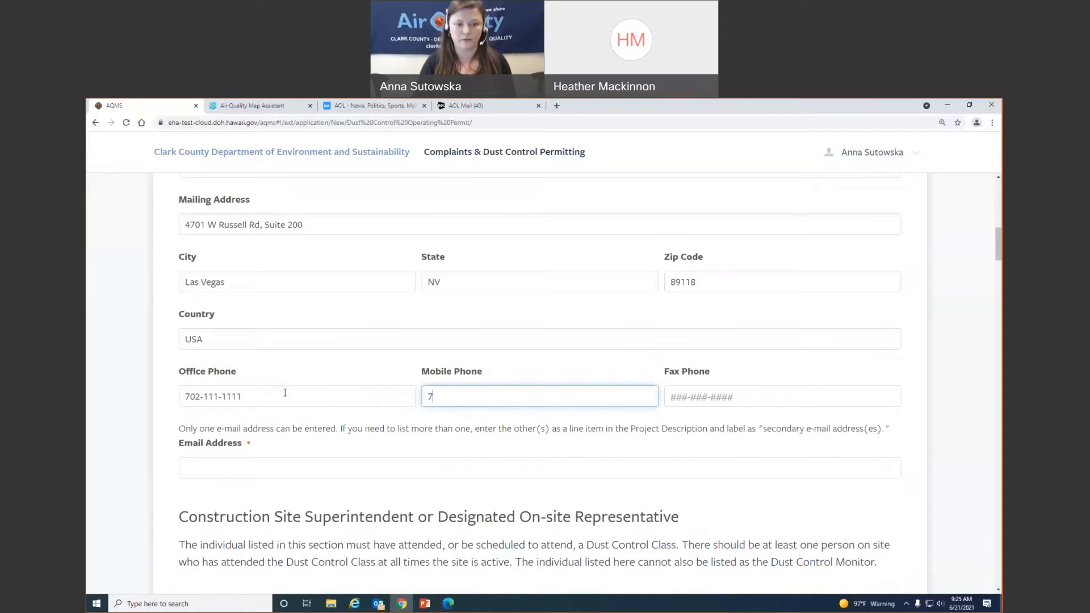
type("02-2222")
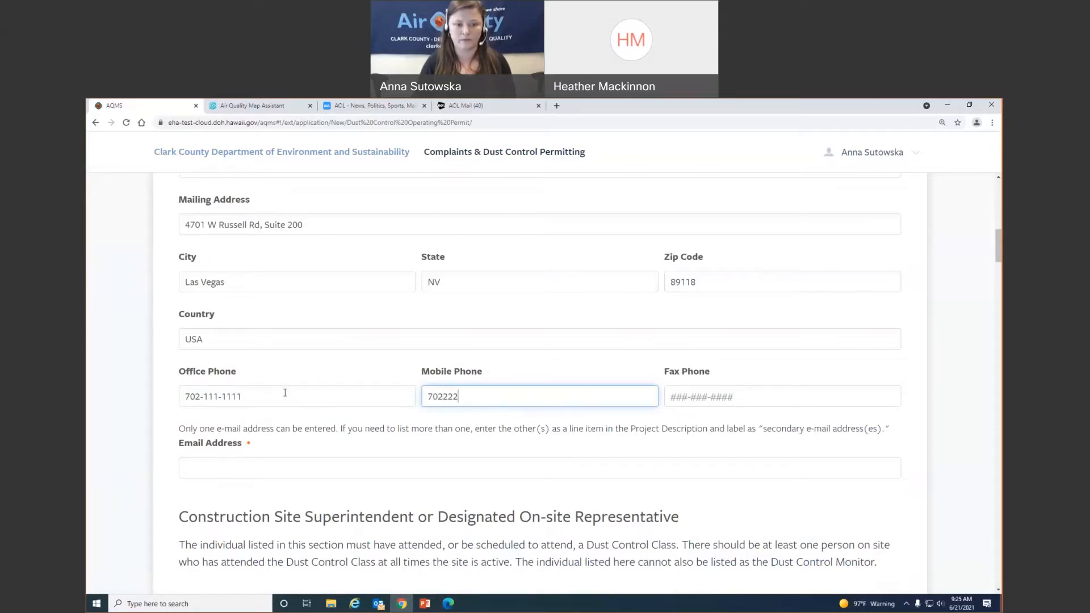
type("-2222")
key("Tab")
type("7")
type("02-333-33")
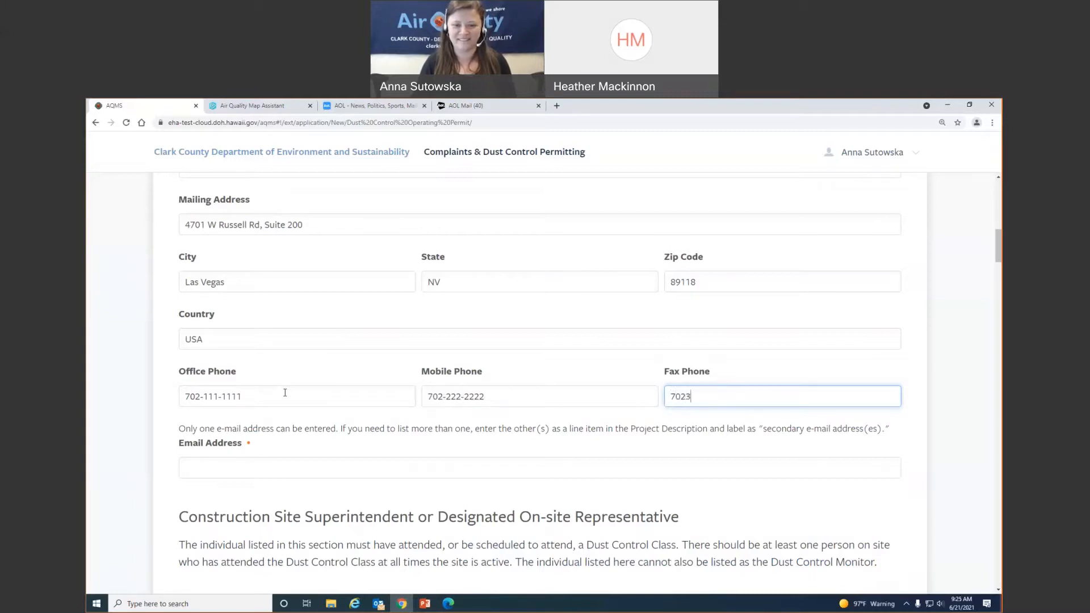
type("3333")
key("Tab")
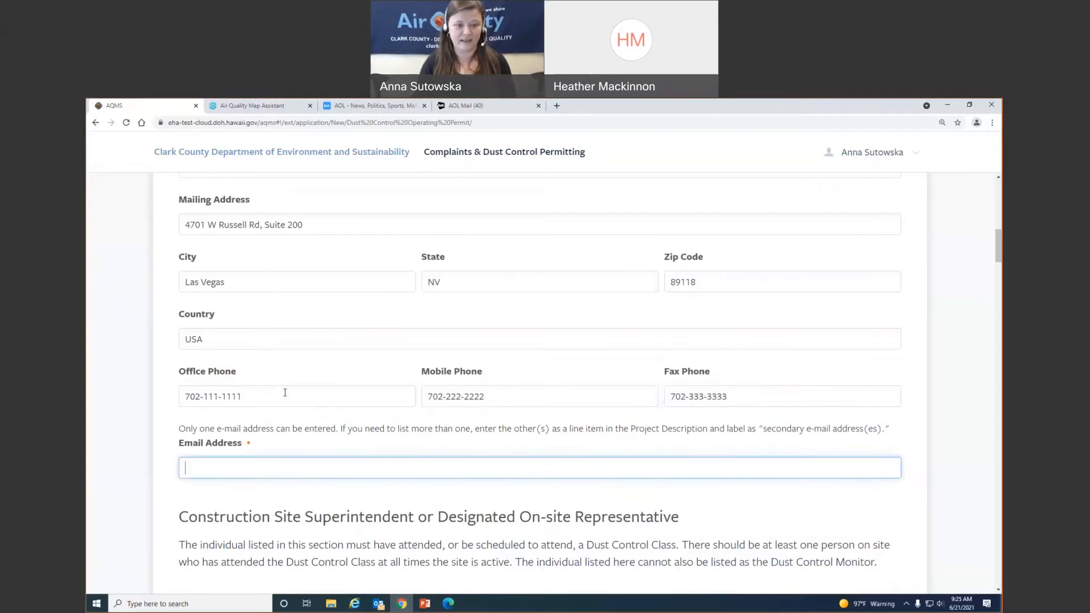
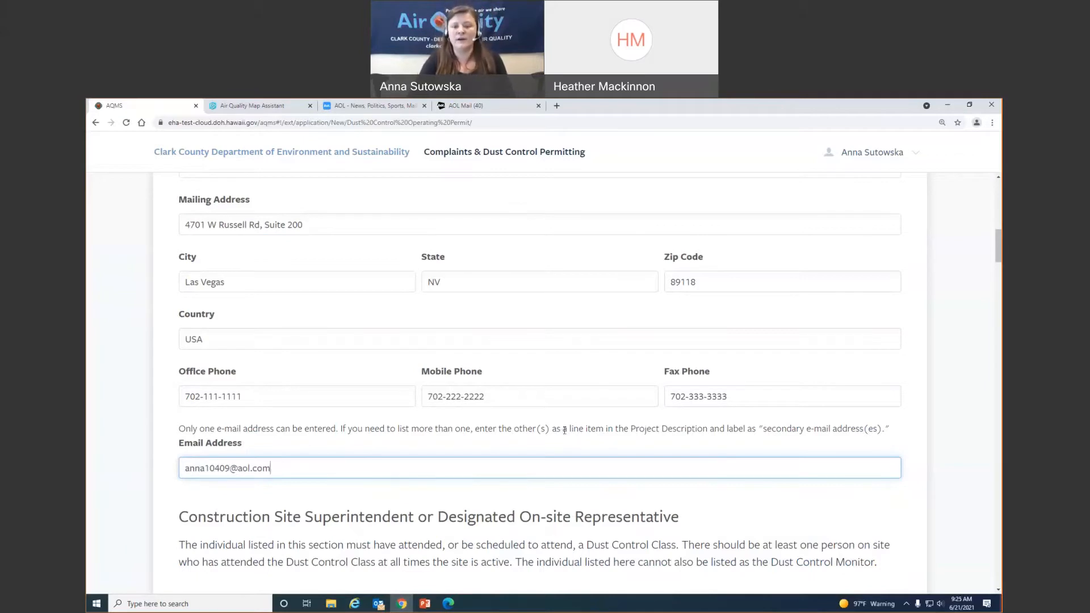
scroll(563, 433, "down", 2)
scroll(522, 414, "down", 2)
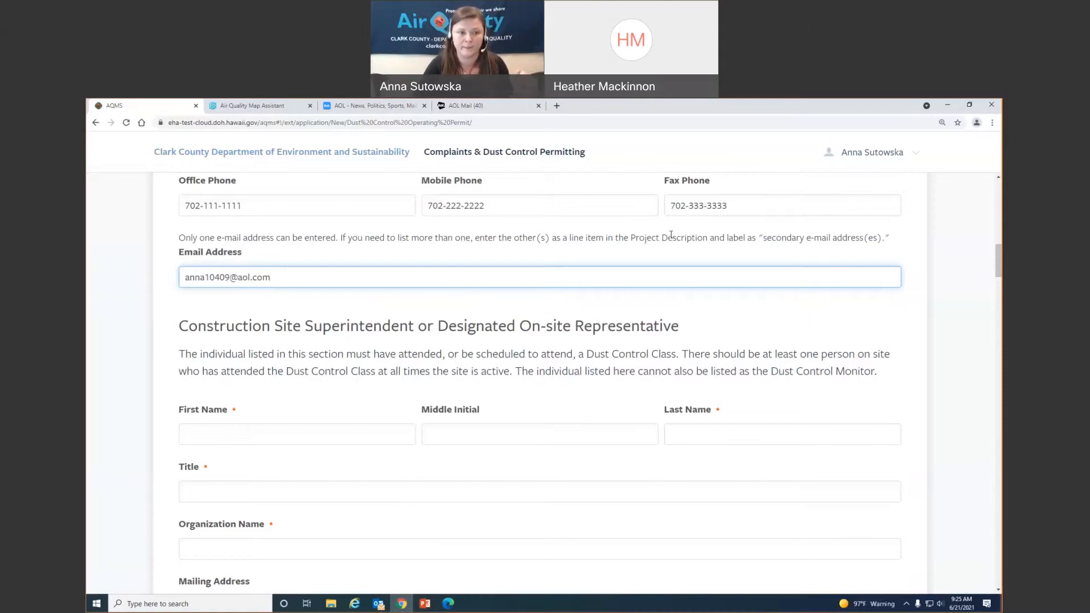
- Enter the on-site representative's first and last name
scroll(602, 296, "down", 2)
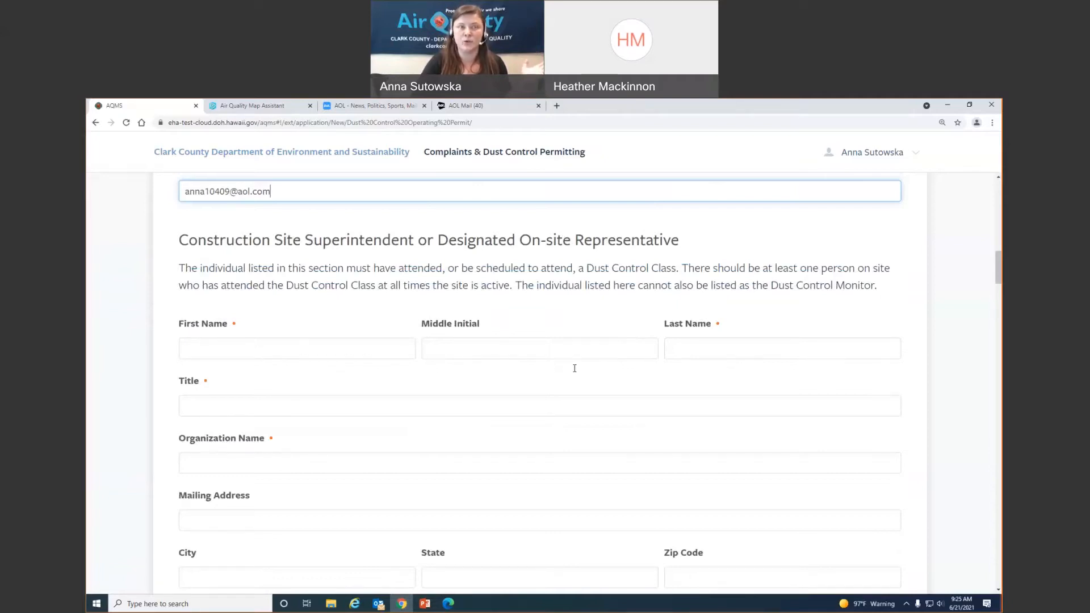
scroll(574, 368, "down", 1)
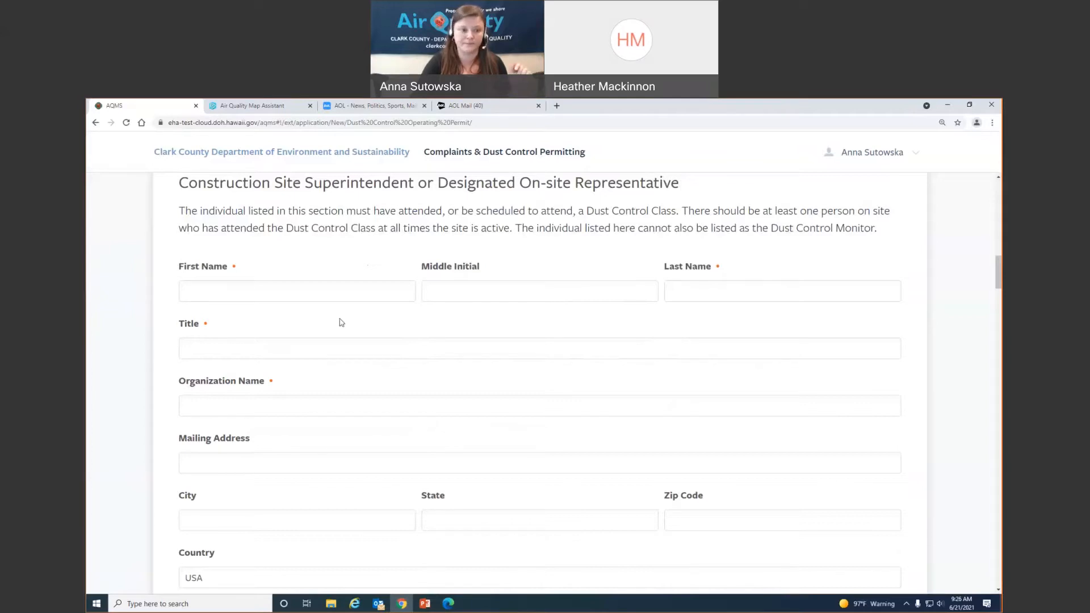
left_click(347, 295)
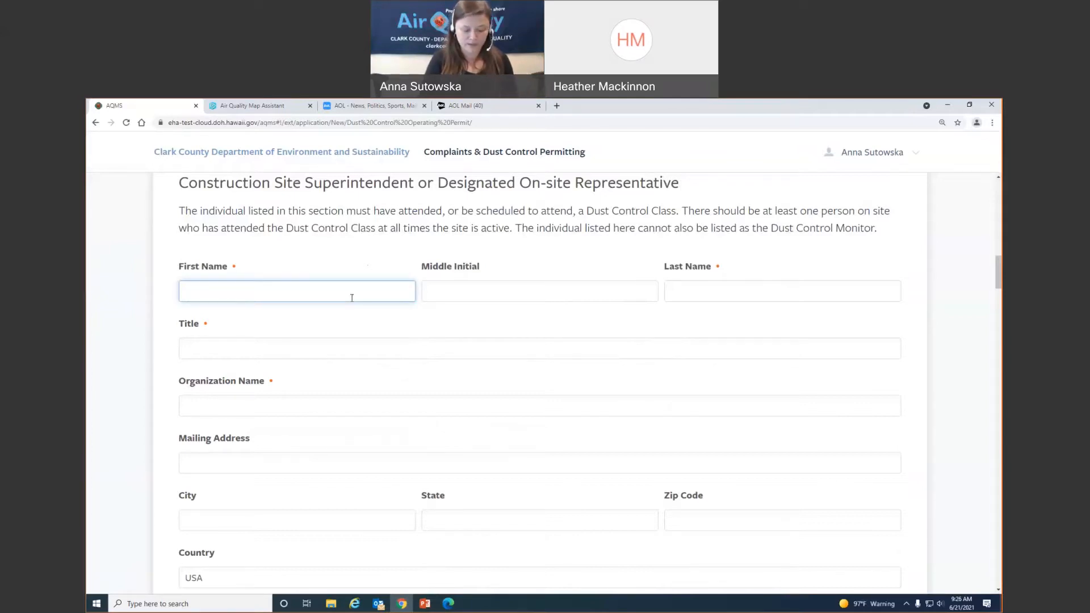
type("John")
key("Tab")
key("Tab")
type("Smith")
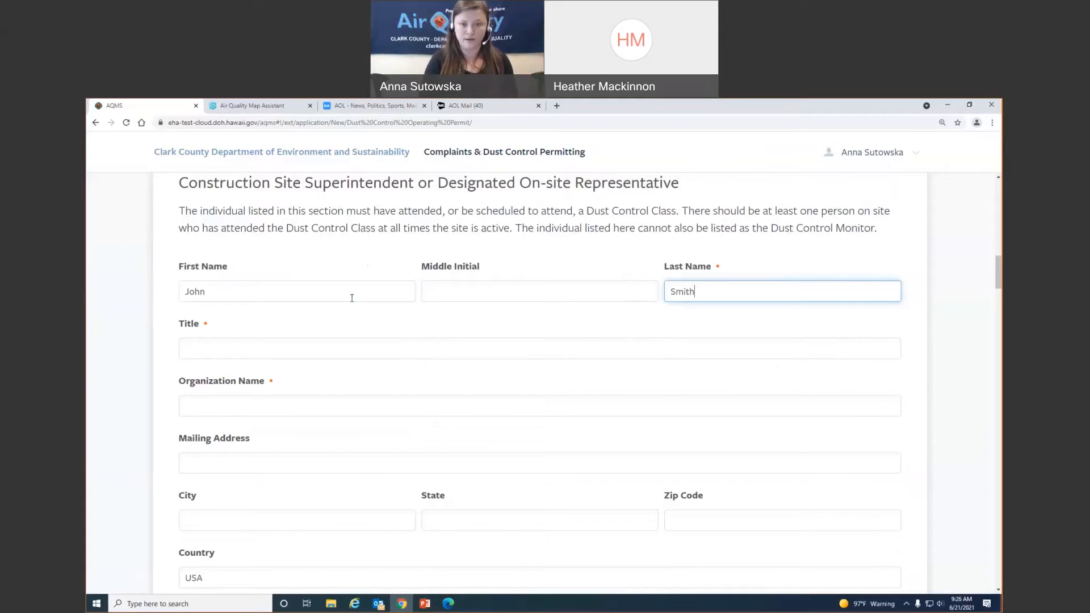
key("Tab")
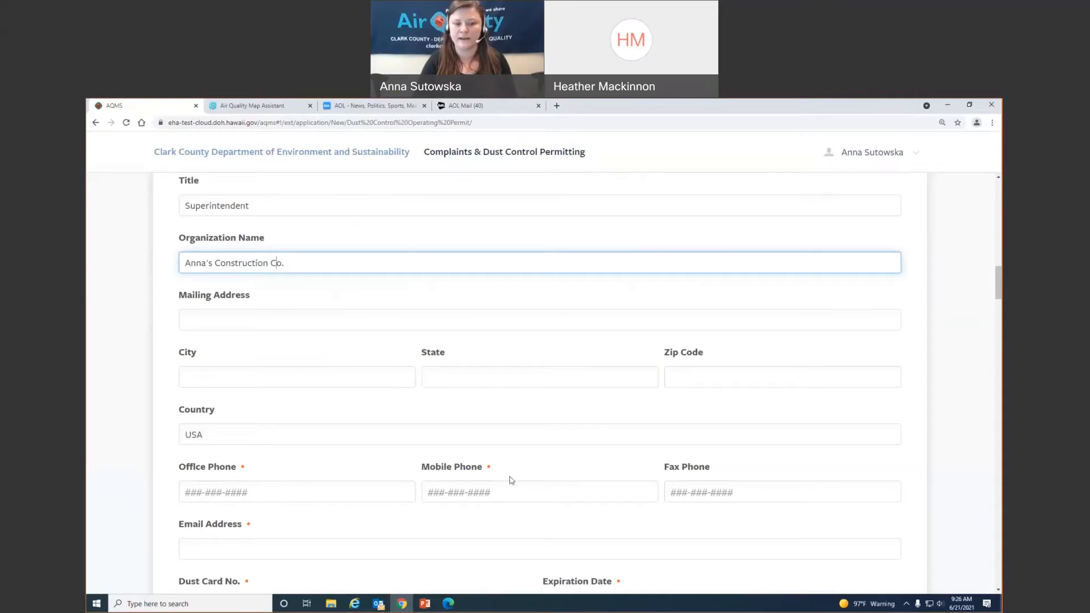
- Fill in the representative's office and mobile phone numbers and e-mail address
left_click(314, 492)
type("702-111-1111")
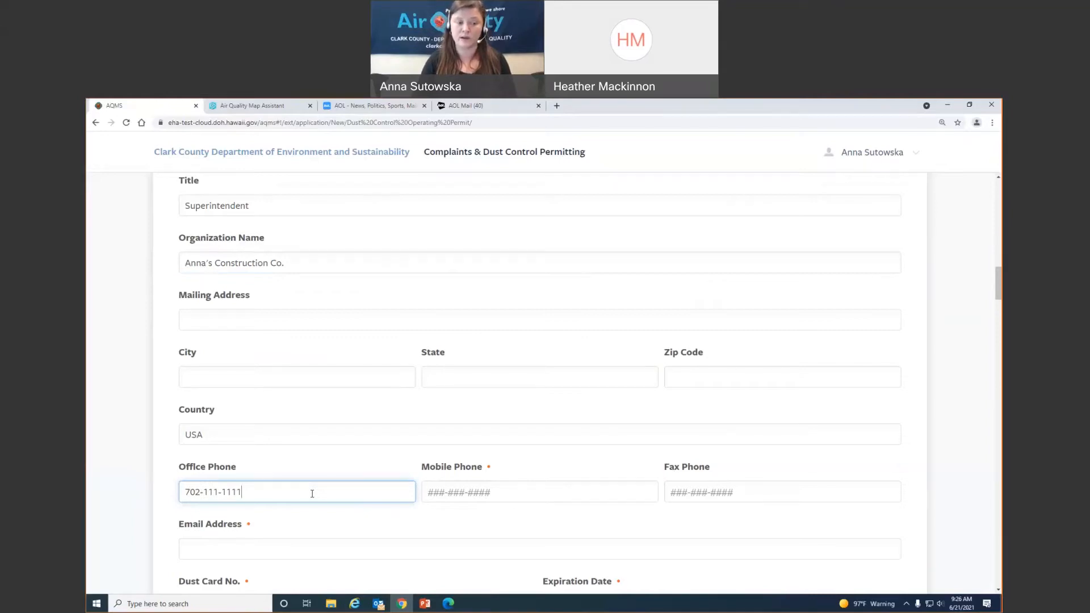
key("Tab")
type("7")
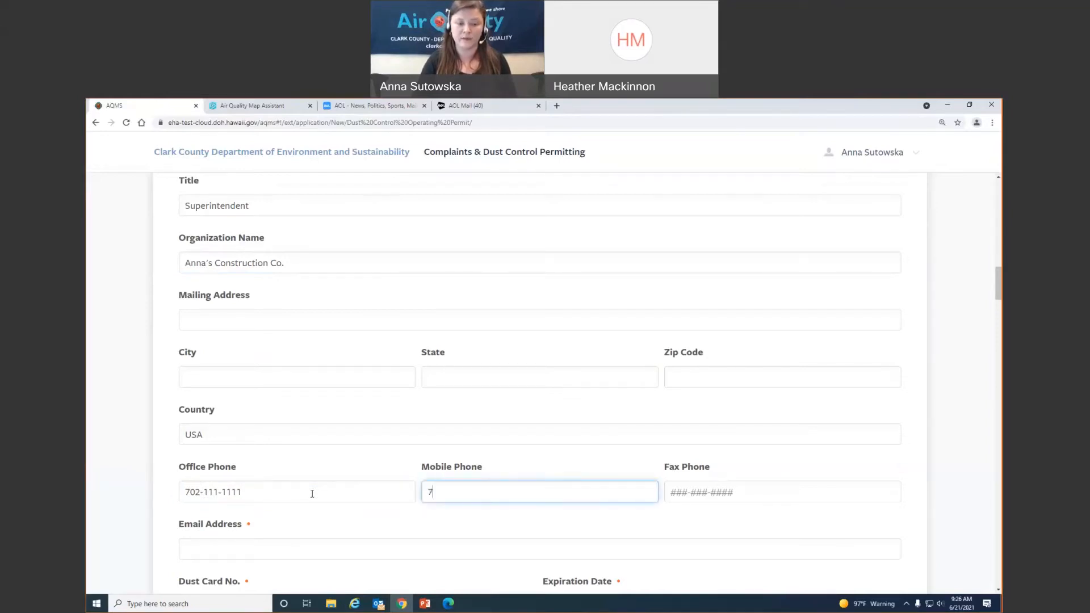
type("02-444-4444")
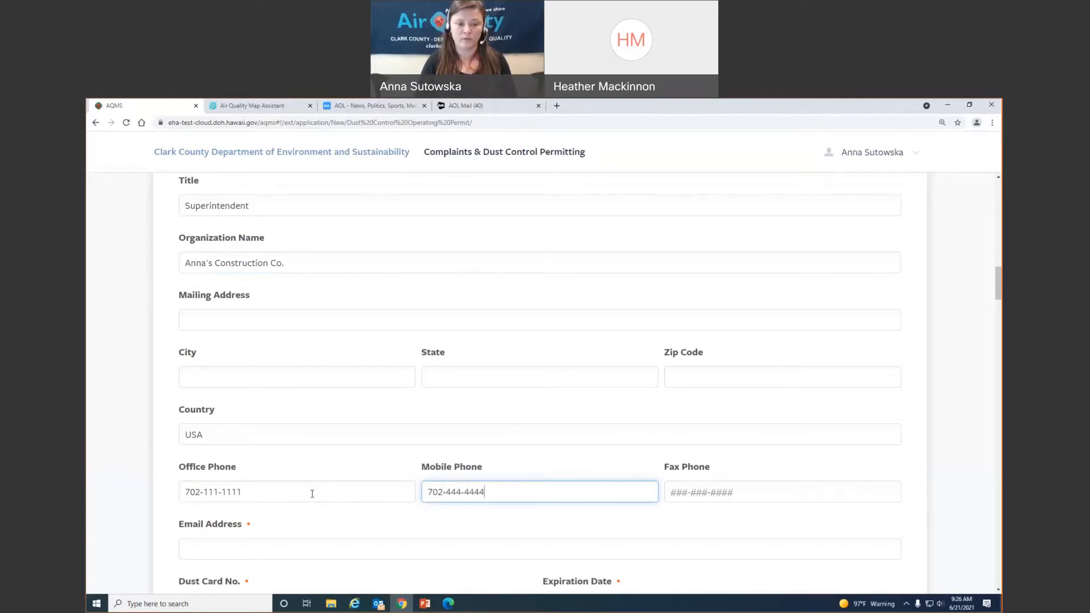
key("Tab")
scroll(312, 494, "down", 3)
left_click(324, 414)
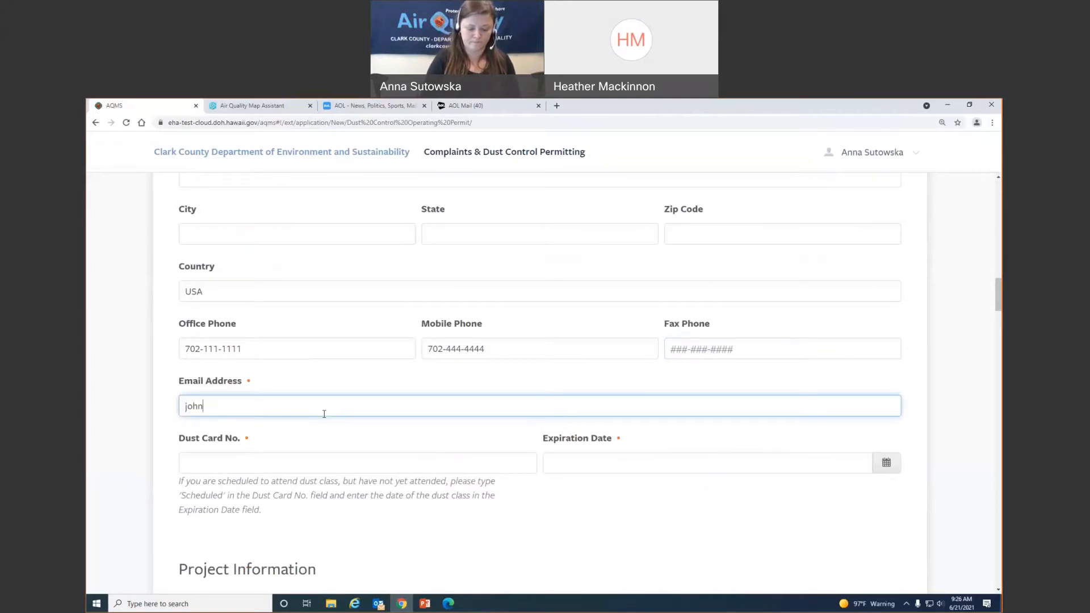
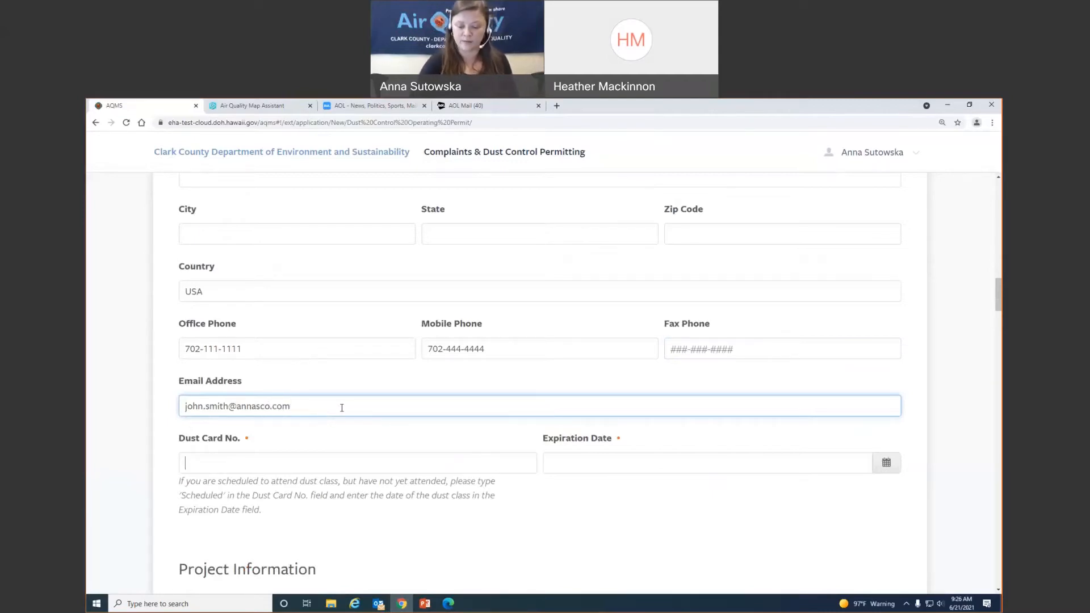
- Enter the representative's dust card number with expiration date 4/1/2024
key("Tab")
type("DC12345")
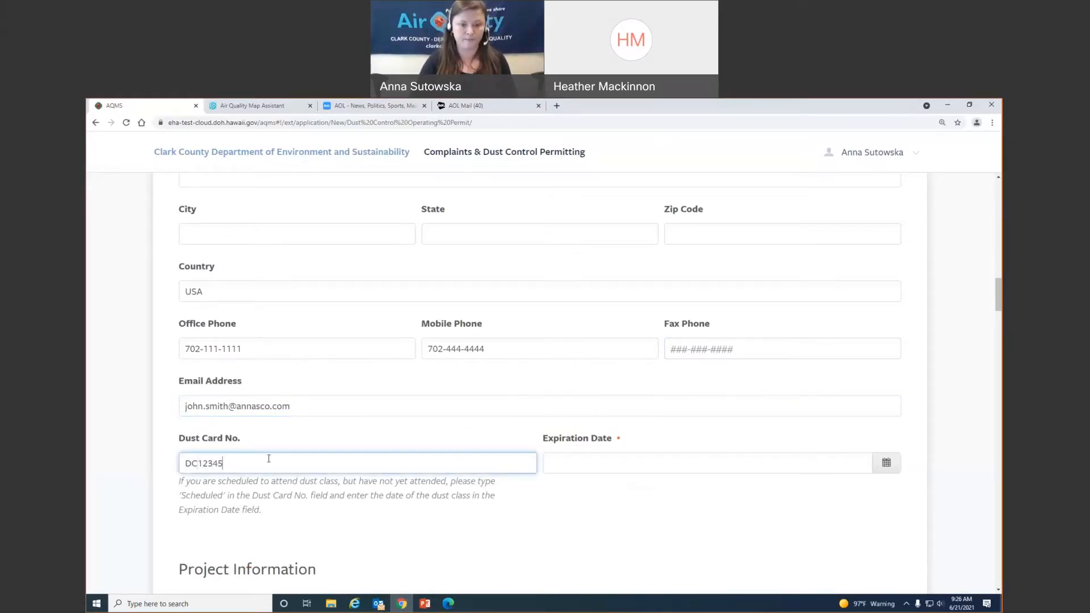
key("Tab")
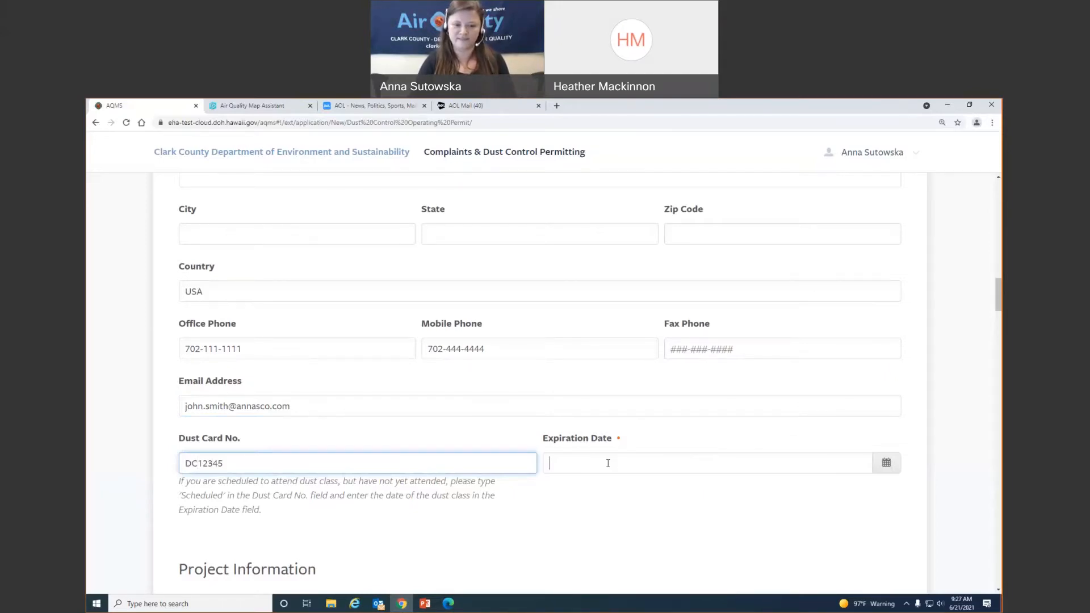
type("4/1/2024")
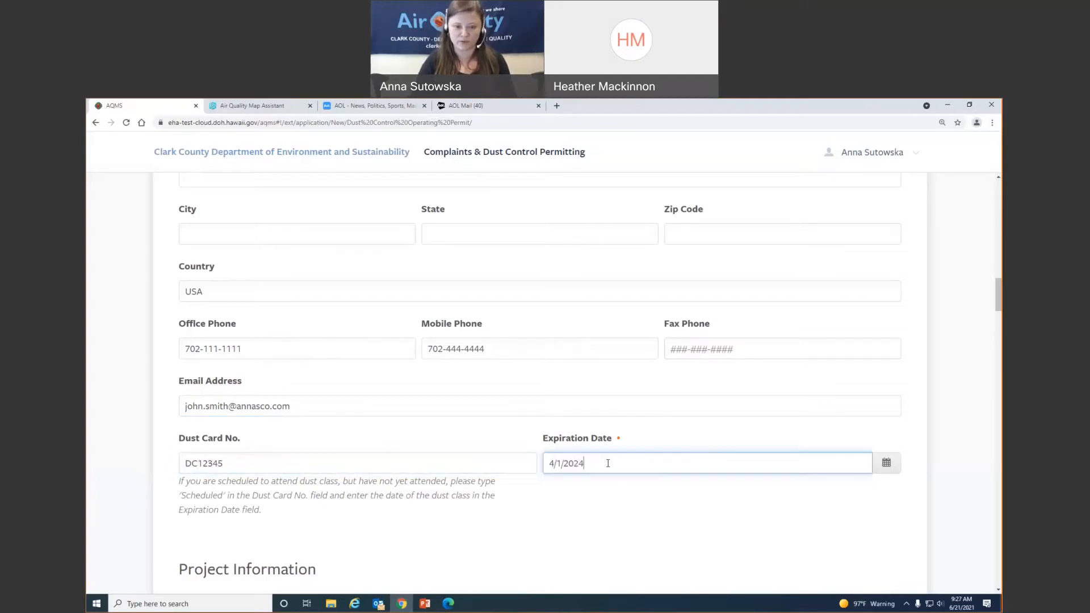
left_click(549, 509)
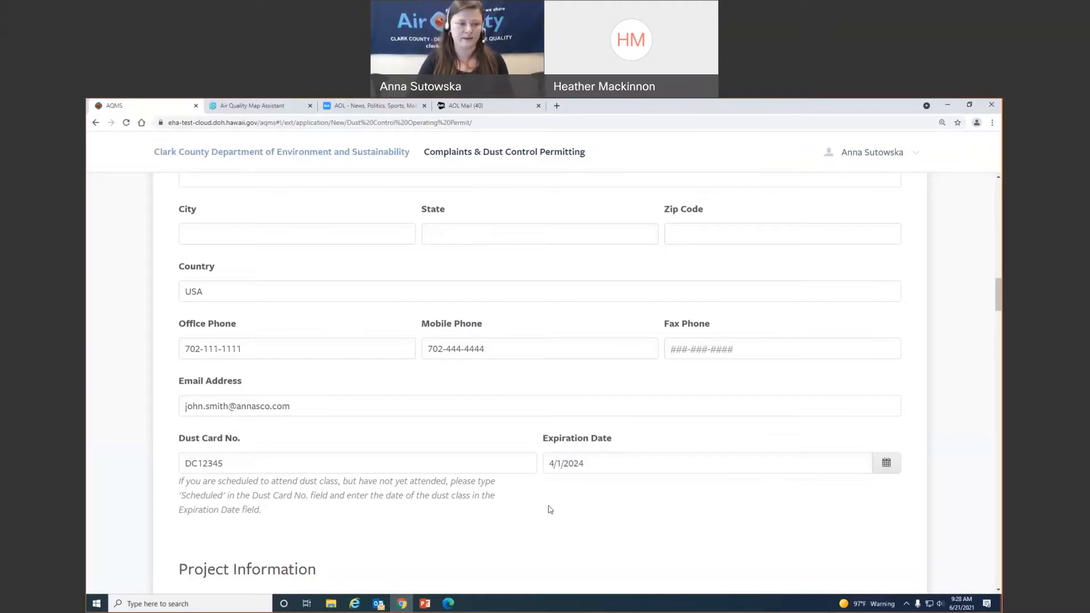
- Open File Explorer over the permit form to find the map files
scroll(549, 509, "down", 7)
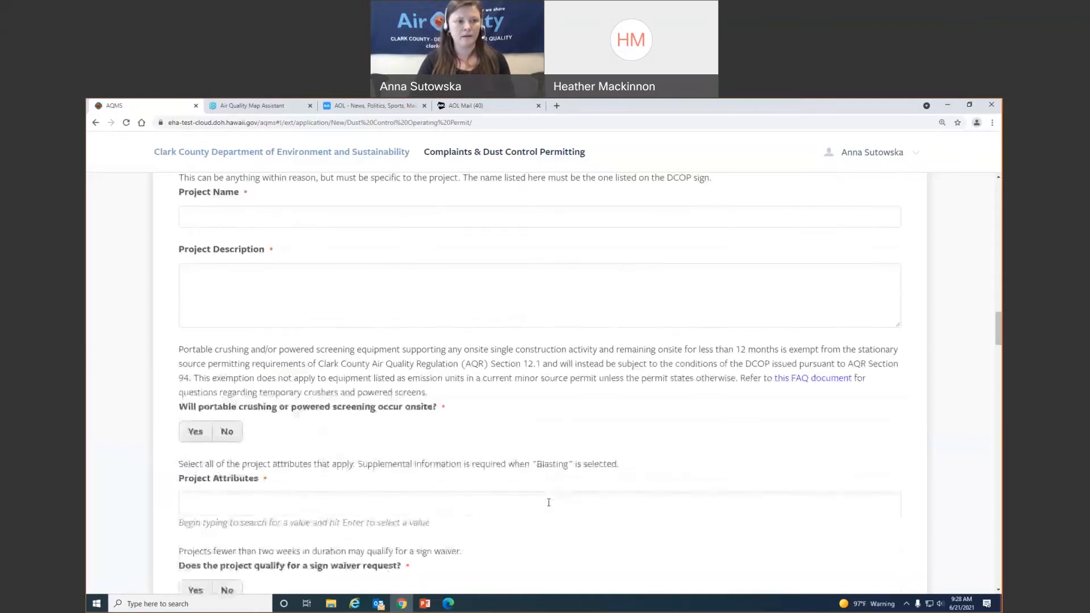
scroll(549, 502, "up", 1)
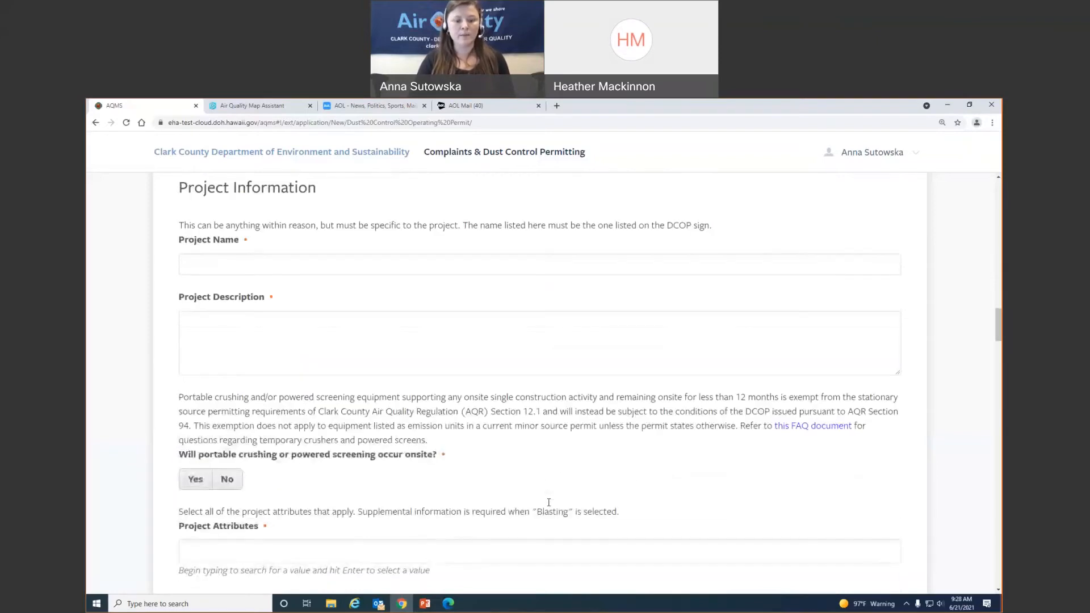
left_click(335, 605)
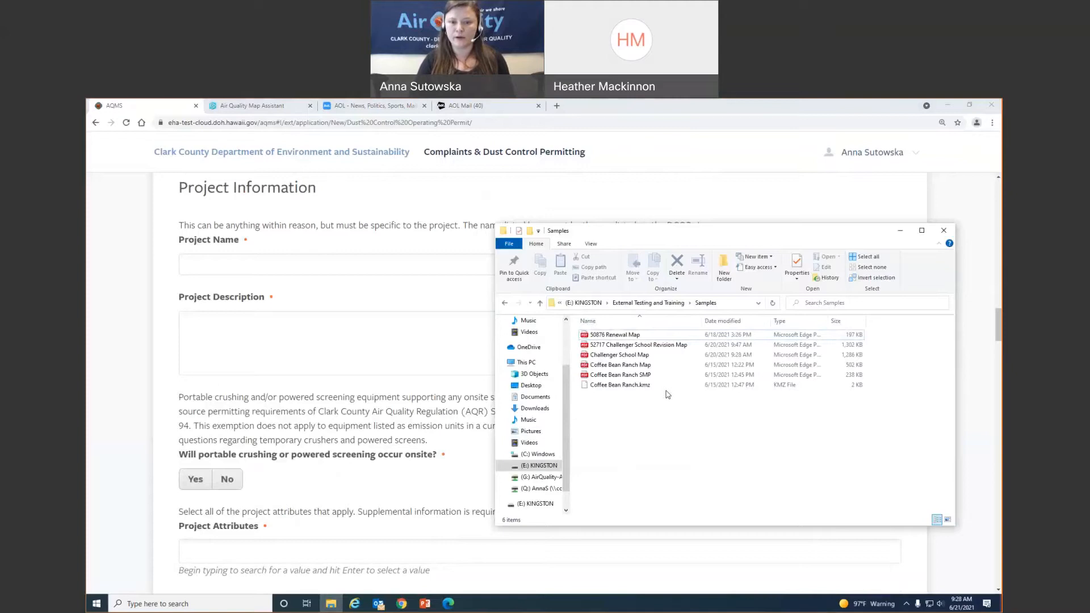
- Select the Coffee Bean Ranch Map file in the Samples folder
left_click(660, 366)
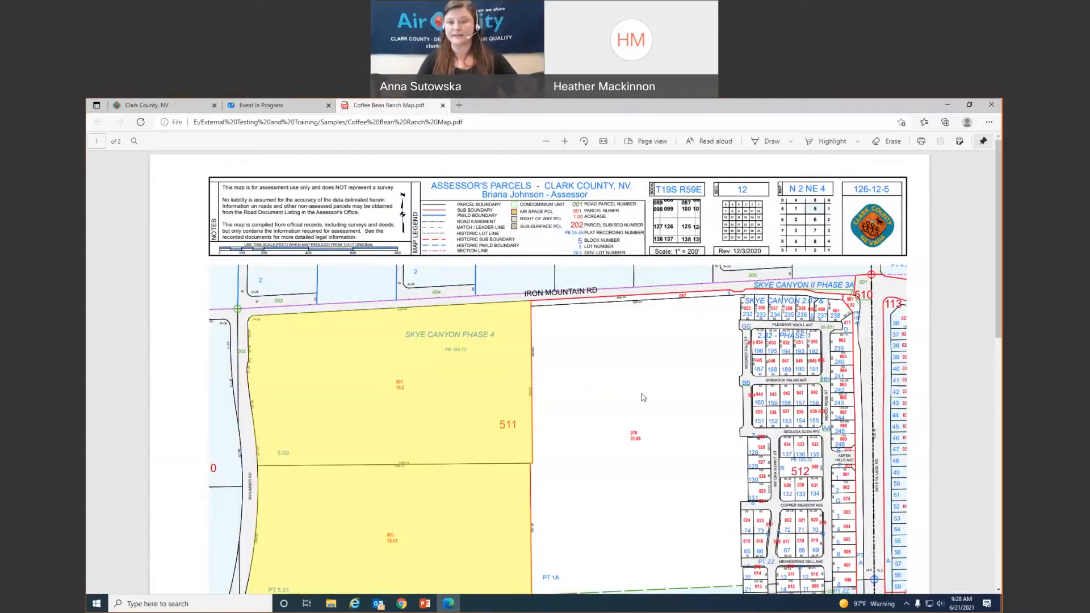
scroll(405, 381, "down", 3)
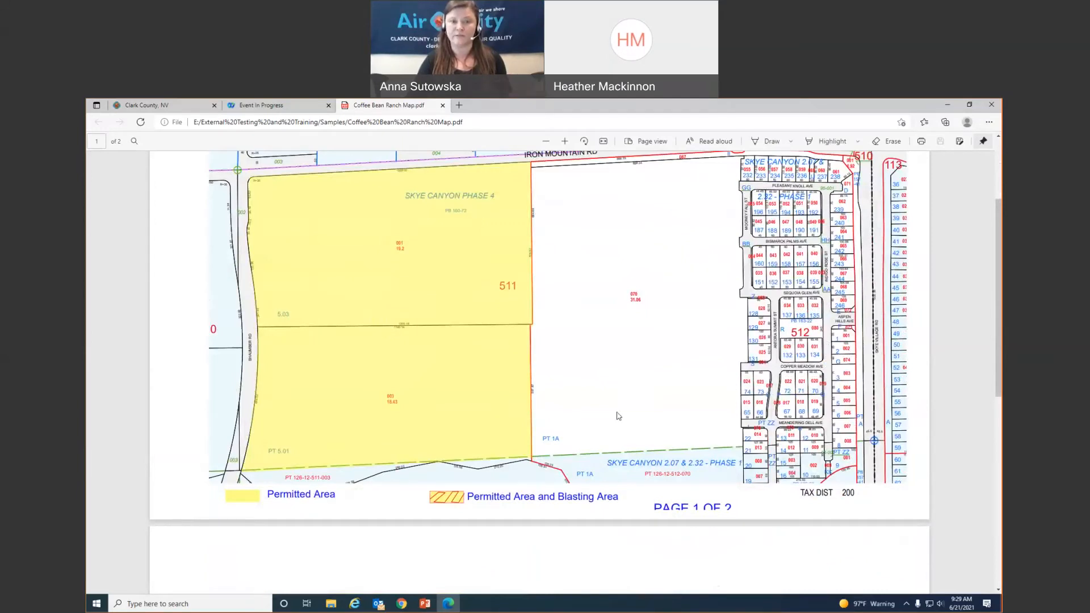
scroll(618, 415, "down", 8)
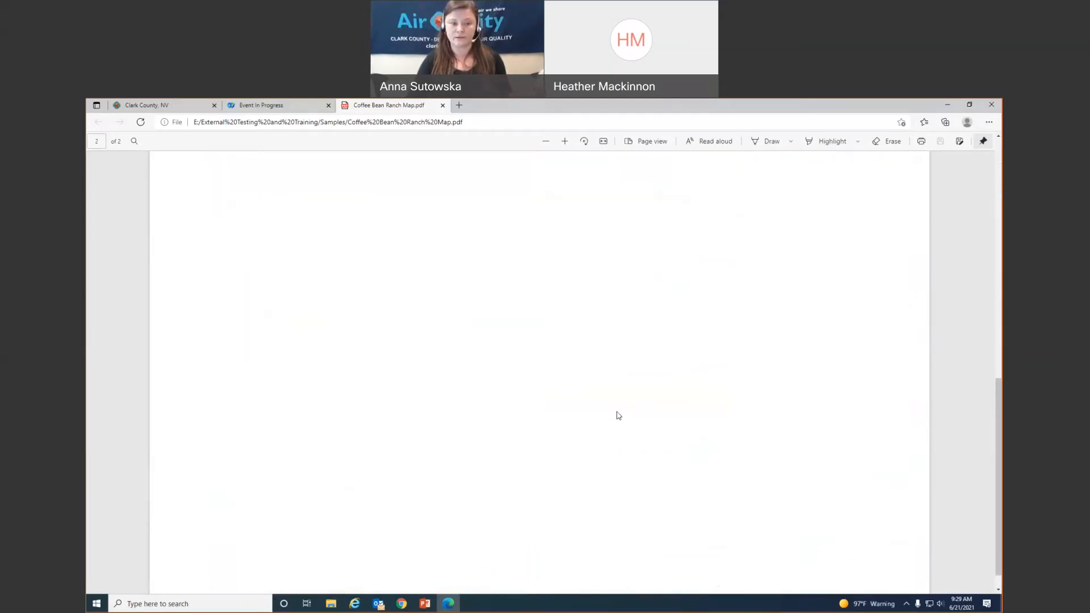
scroll(619, 415, "up", 9)
scroll(618, 415, "down", 9)
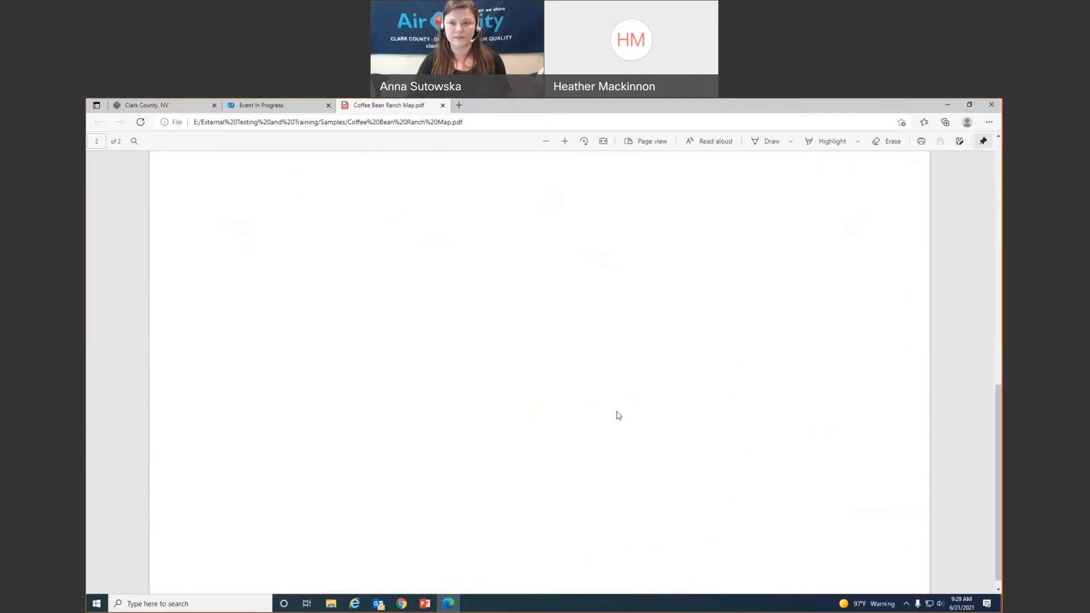
scroll(619, 416, "up", 9)
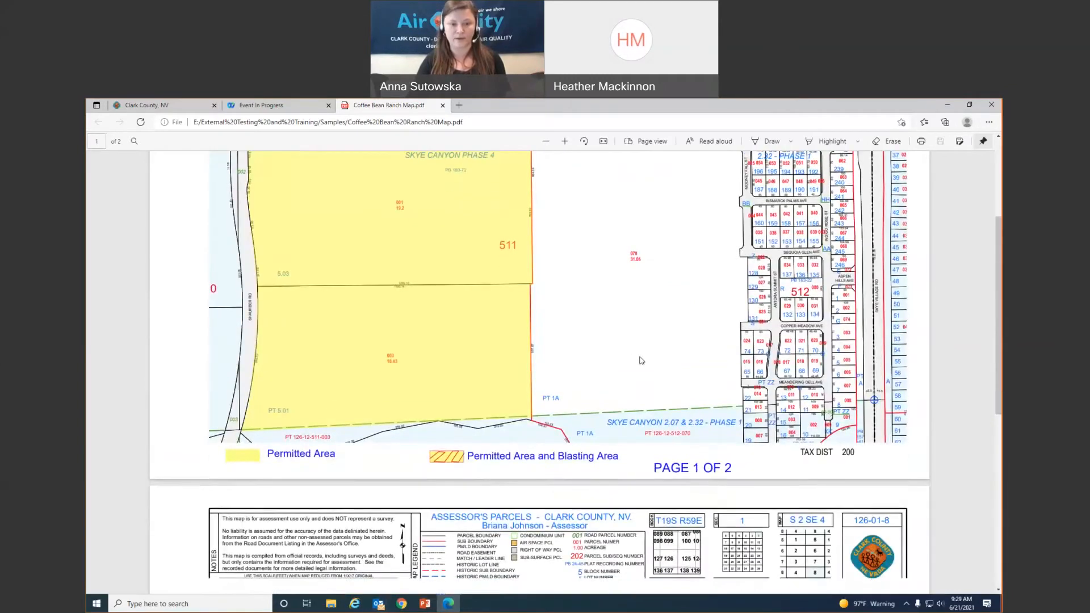
scroll(641, 361, "down", 7)
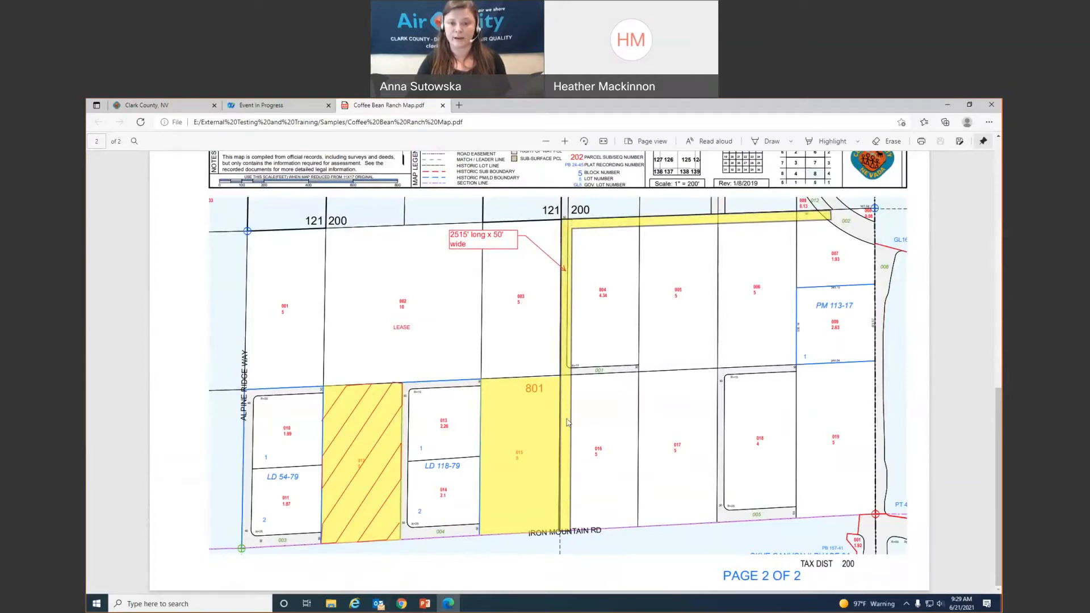
scroll(476, 419, "up", 8)
scroll(476, 418, "down", 2)
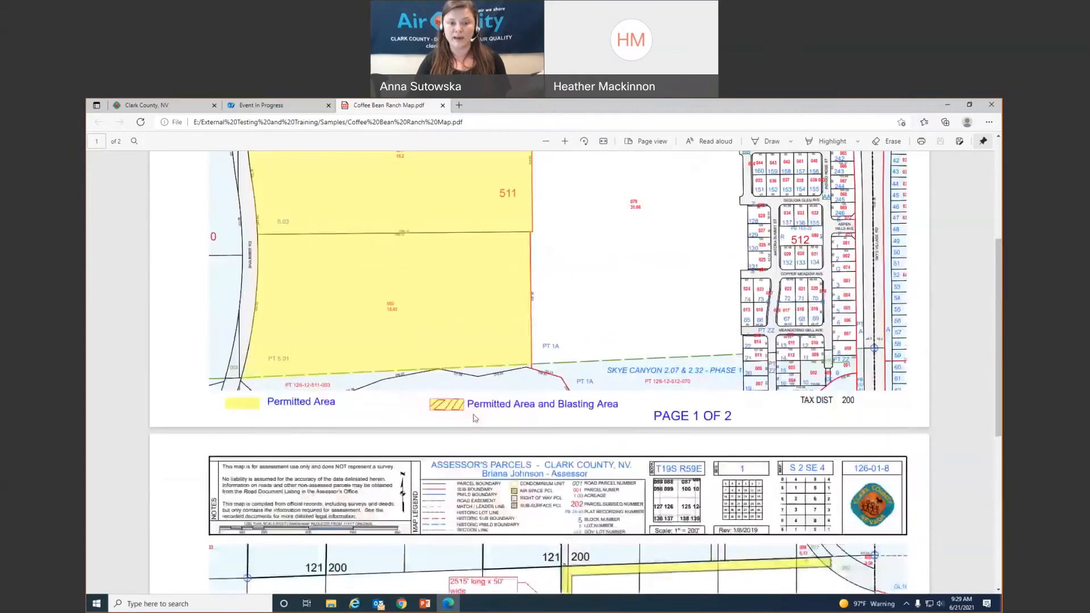
scroll(531, 393, "down", 5)
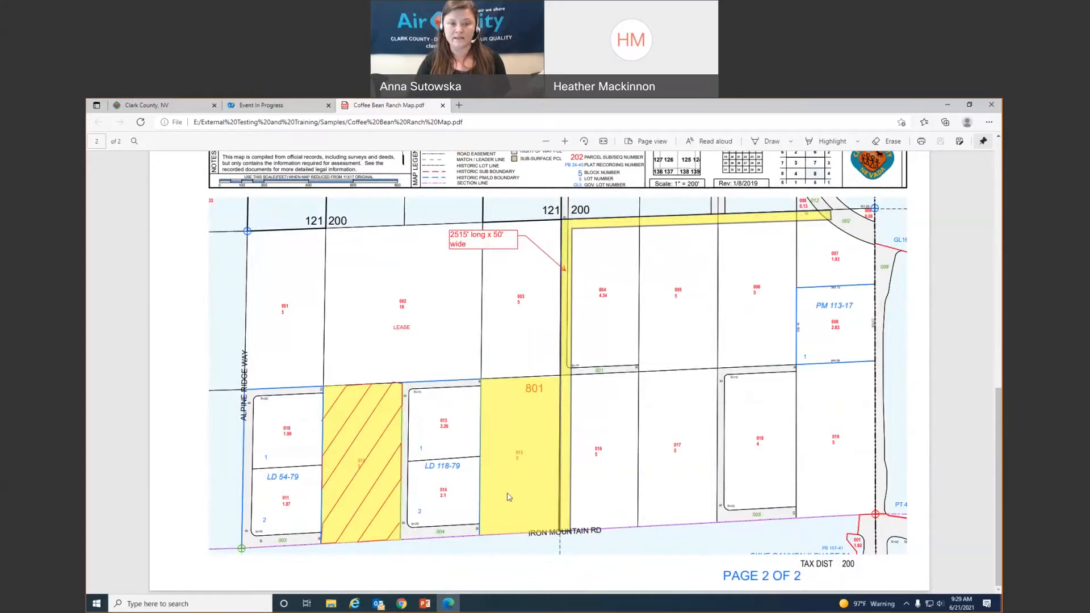
scroll(513, 496, "up", 7)
scroll(450, 327, "down", 7)
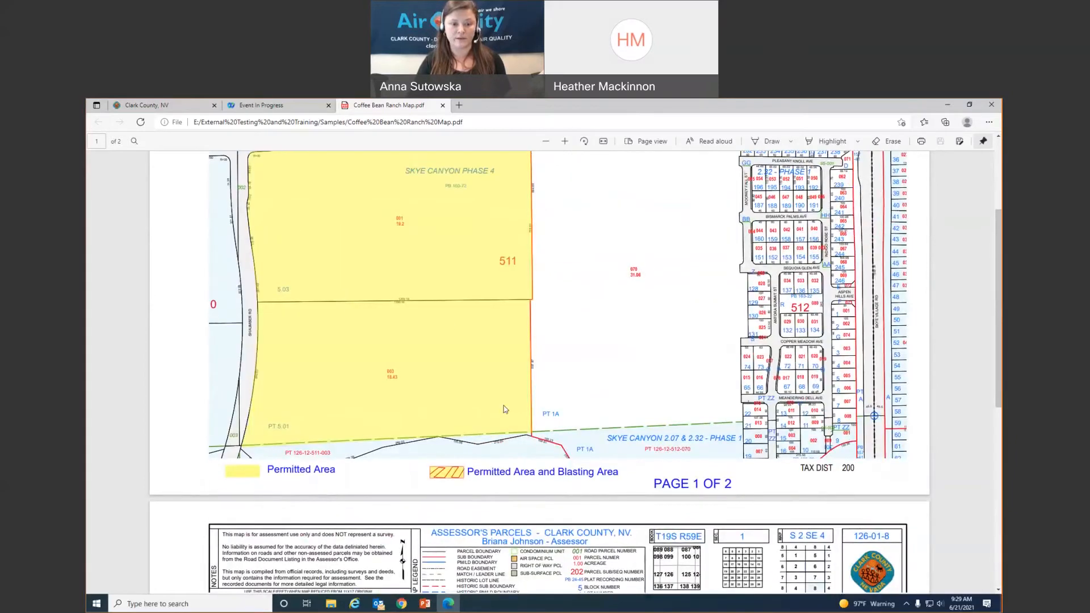
scroll(583, 485, "up", 6)
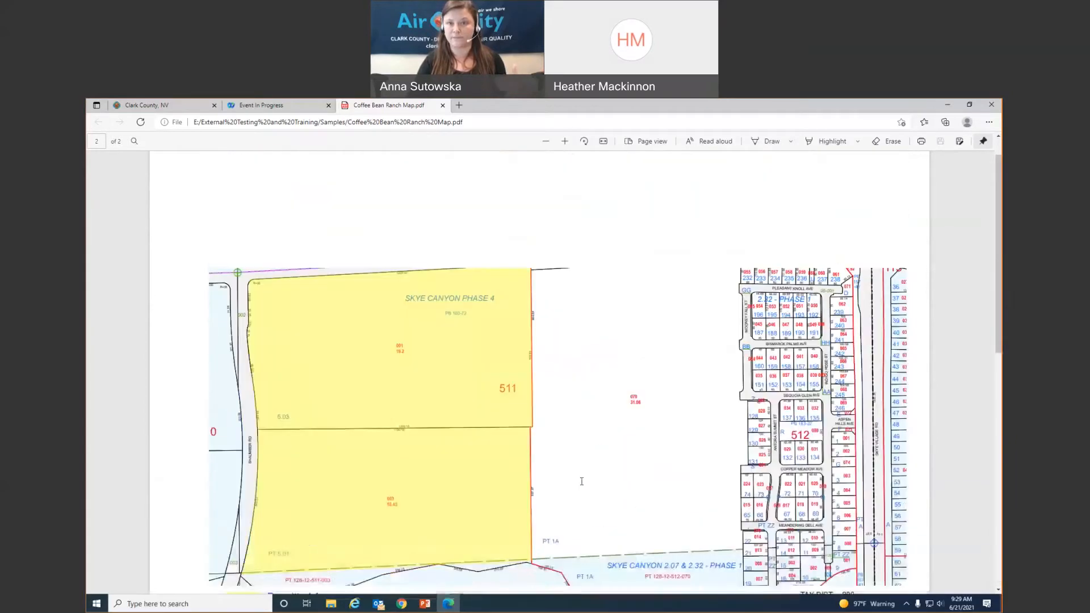
- Return to the AQMS permit form and place the cursor in the Project Name field
left_click(151, 108)
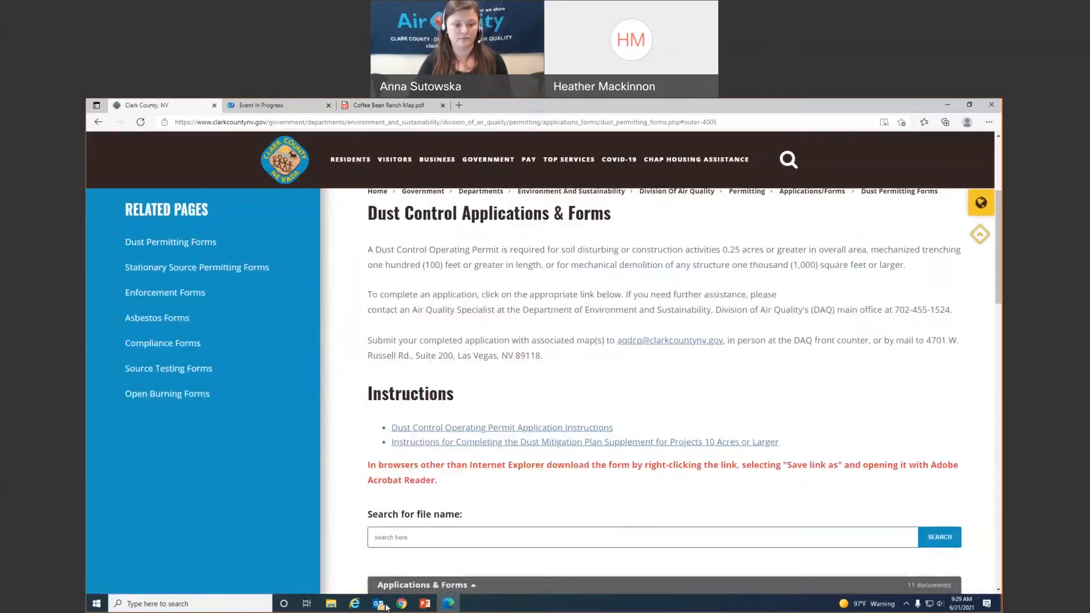
key("alt+Tab")
left_click(279, 258)
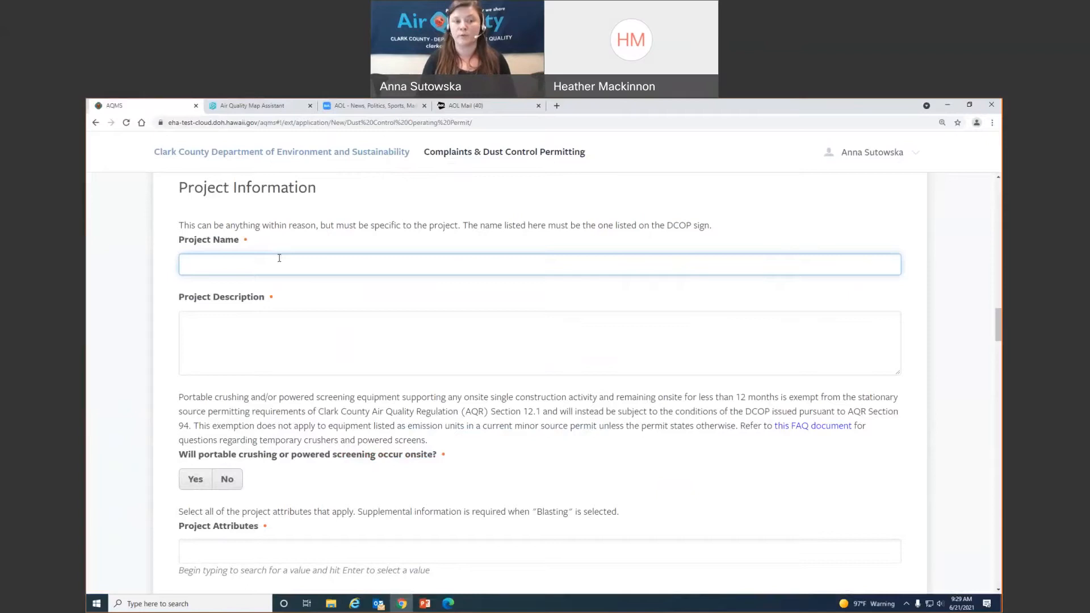
- Name the project 'Coffee Bean Ranch' and describe it as 'New residential development'
type("Cas")
key("BackSpace")
key("BackSpace")
key("BackSpace")
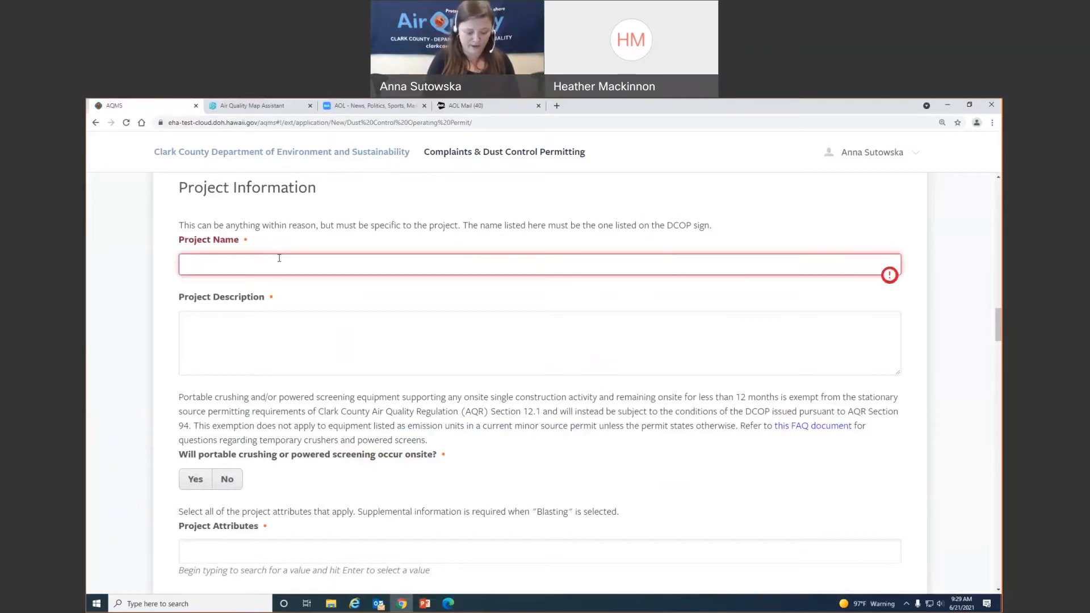
type("Coffe Bean")
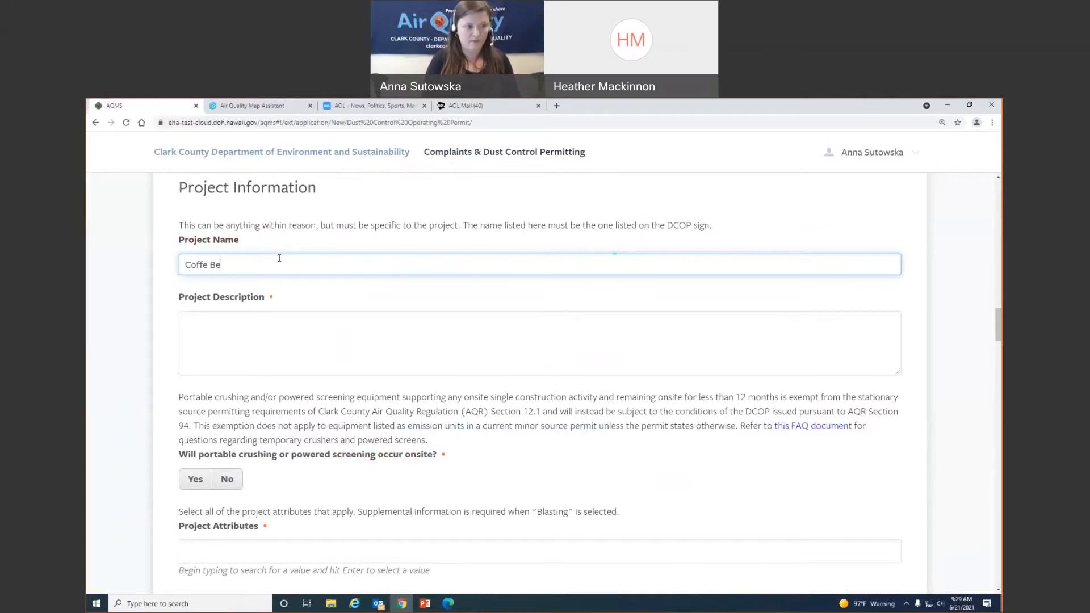
key("BackSpace")
key("BackSpace")
key("BackSpace")
key("BackSpace")
key("BackSpace")
type("e Be")
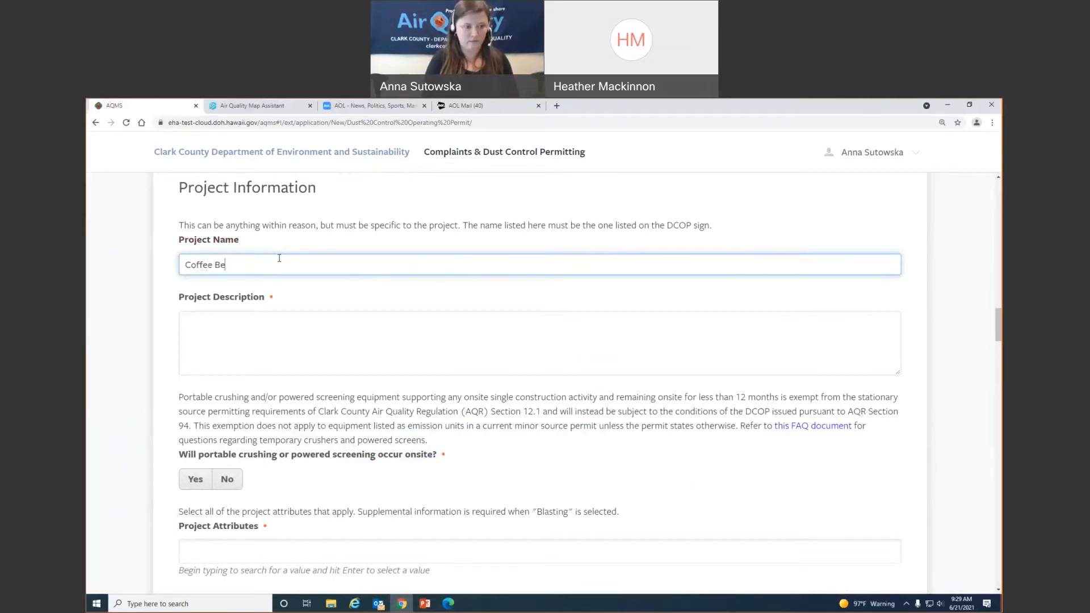
type("an Ranch")
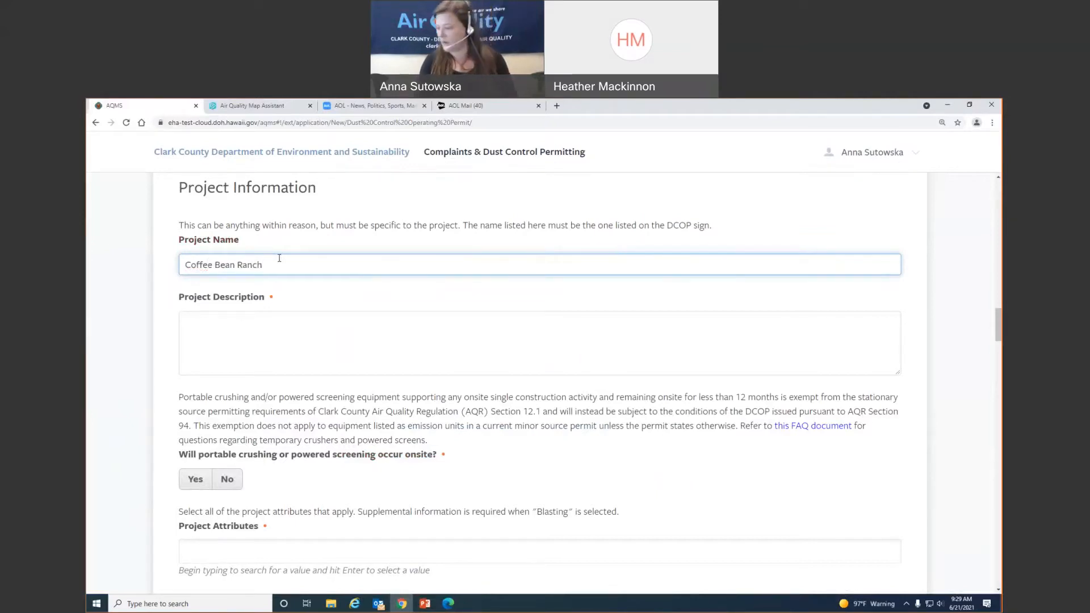
key("Tab")
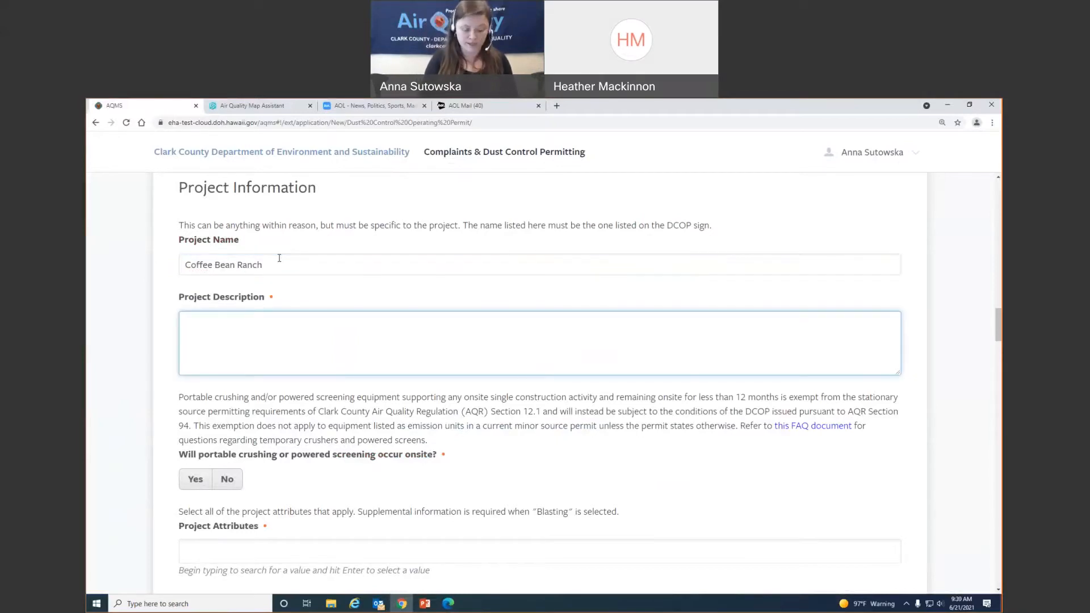
type("New residential development")
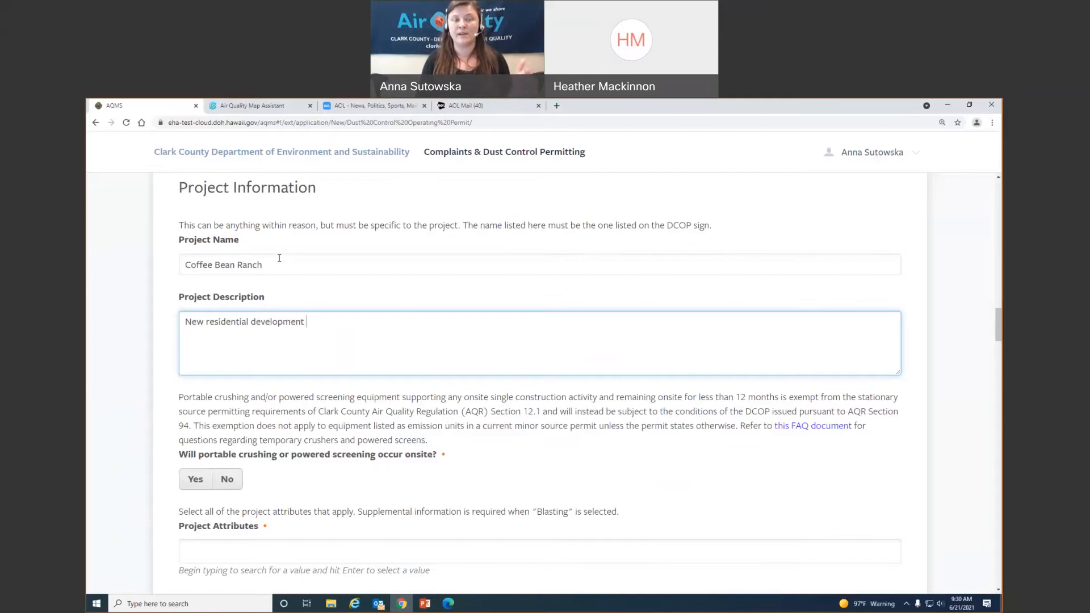
key("Return")
type("cc:")
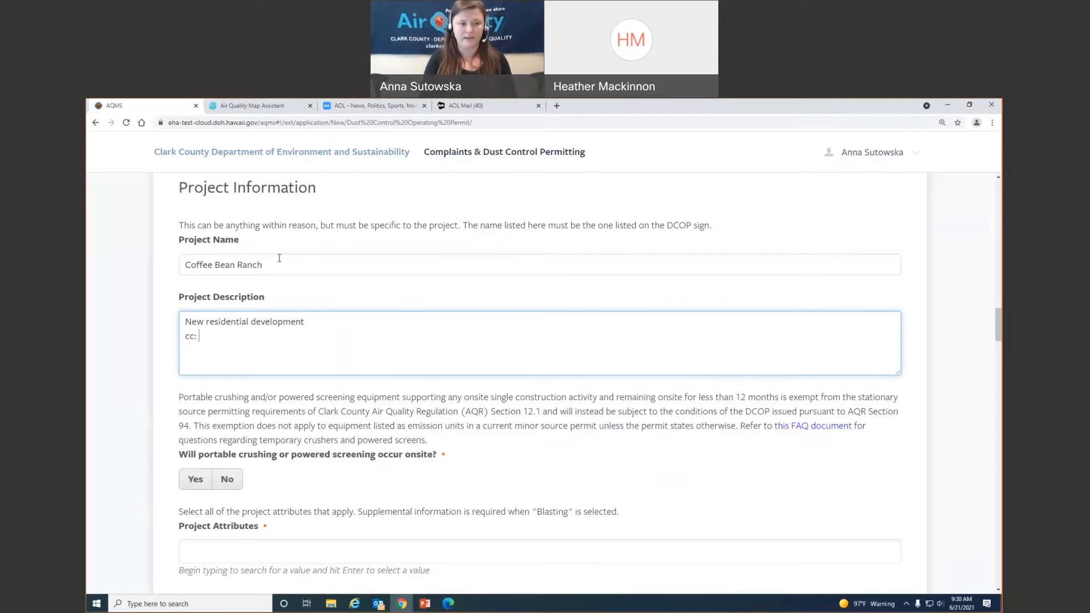
key("BackSpace")
key("BackSpace")
key("BackSpace")
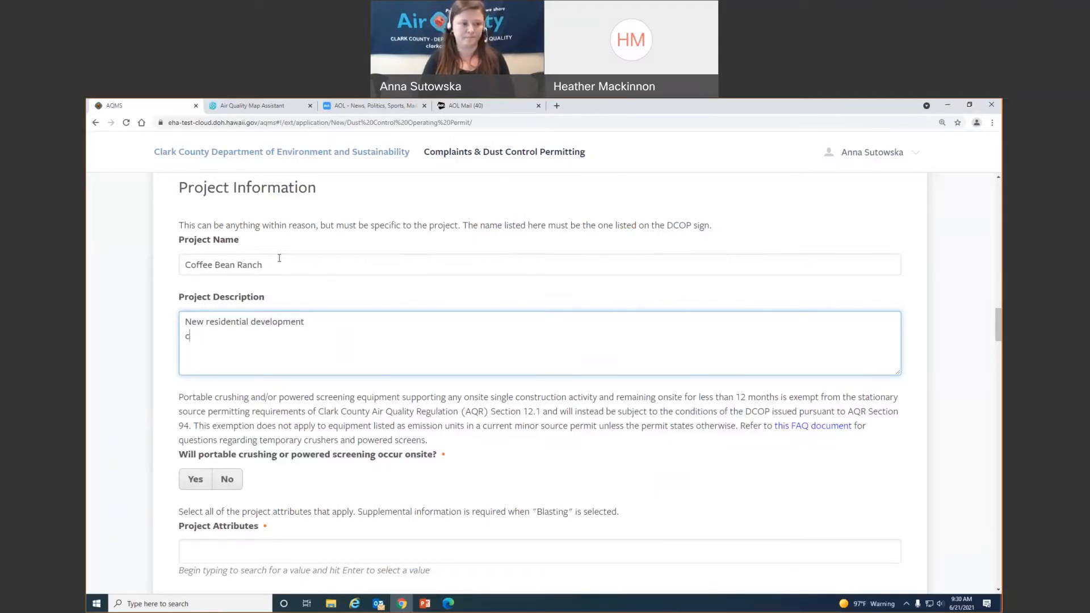
- Answer No to whether portable crushing or powered screening will occur onsite
scroll(454, 459, "down", 4)
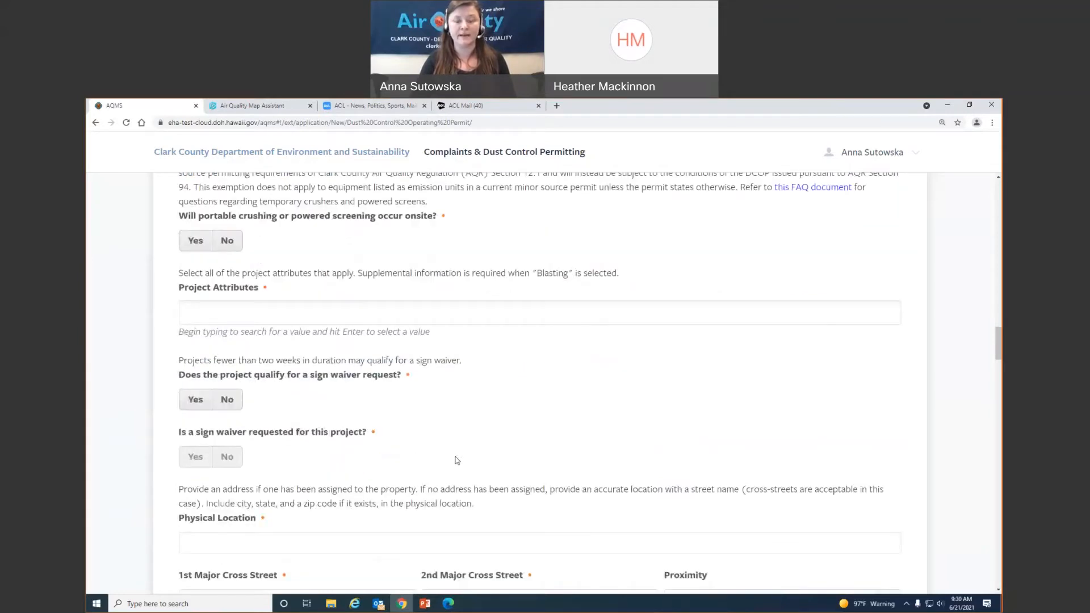
scroll(457, 460, "up", 1)
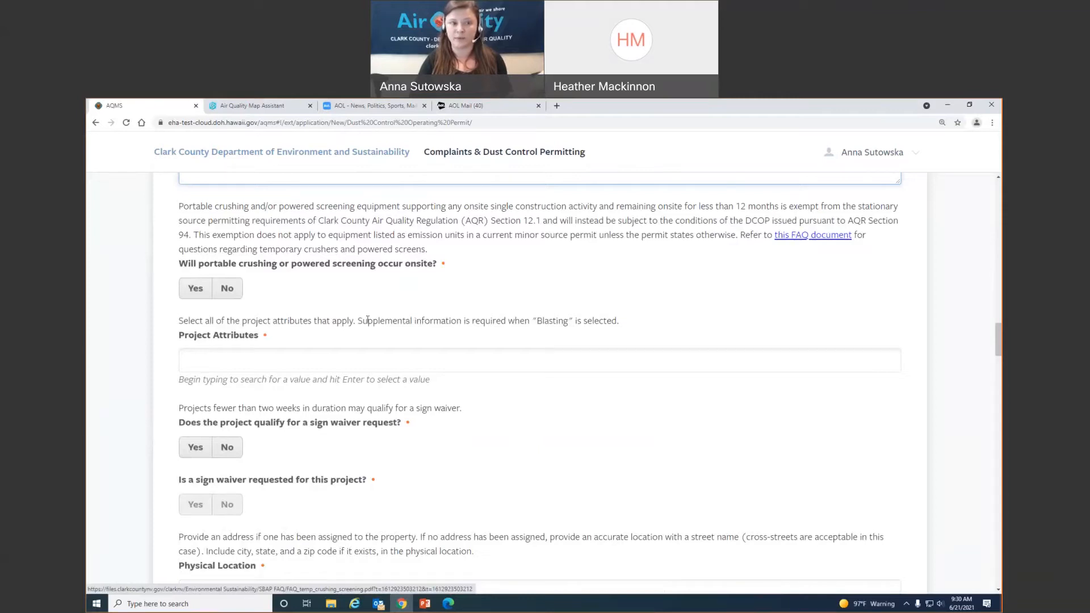
left_click(234, 298)
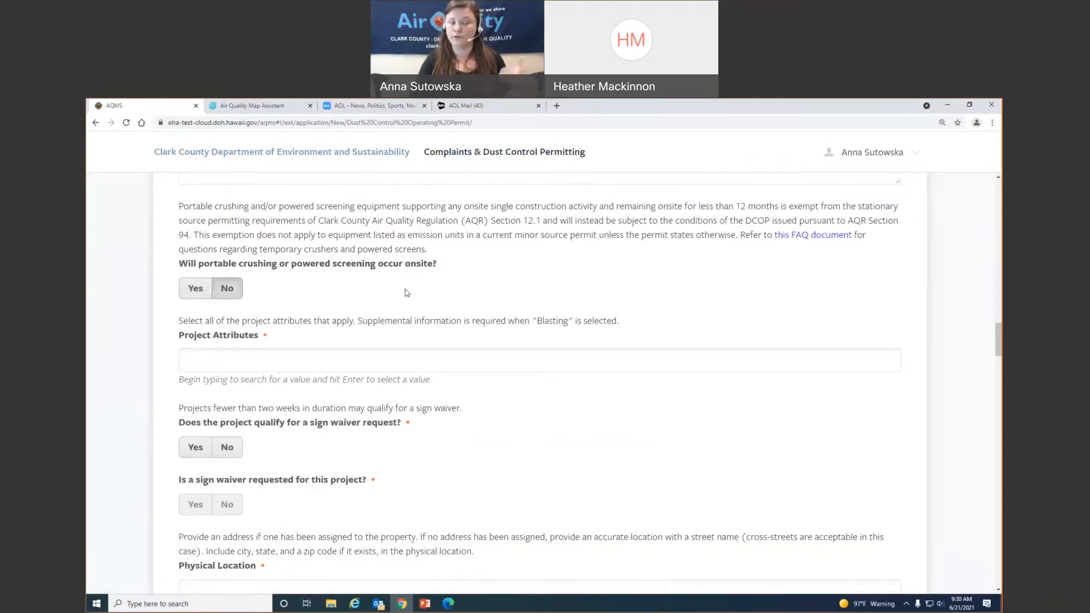
left_click(185, 292)
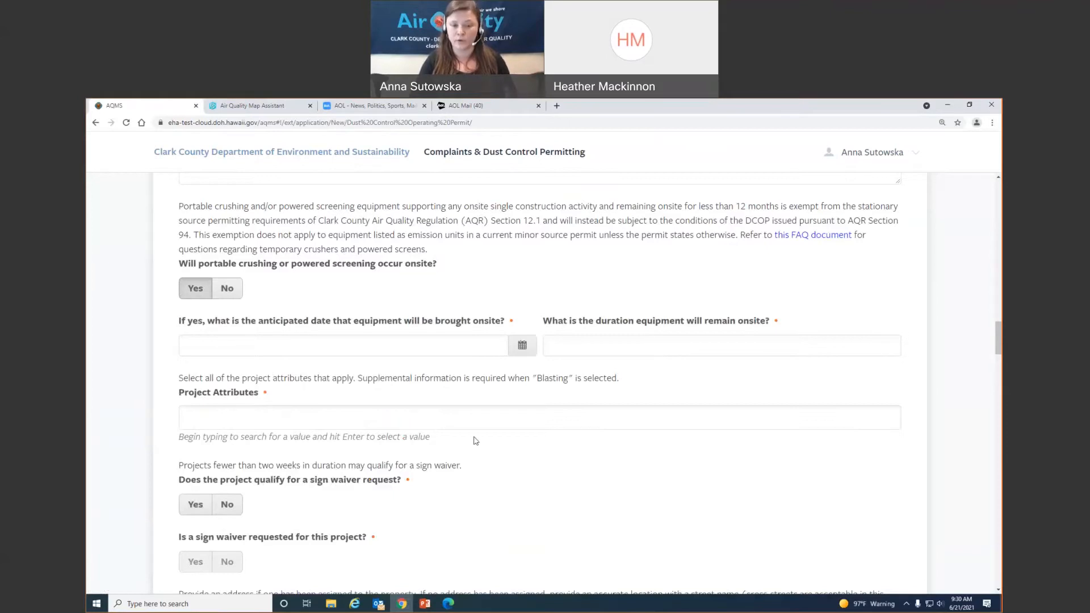
left_click(227, 288)
scroll(420, 276, "down", 1)
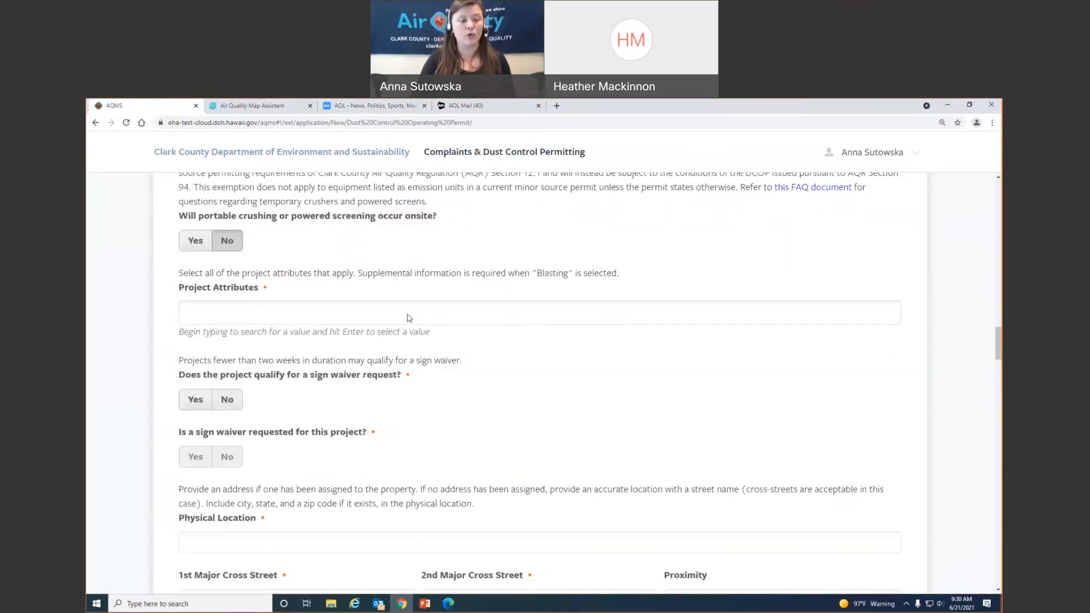
- Add Residential Construction, Infrastructure Utilities and Blasting as project attributes
left_click(279, 313)
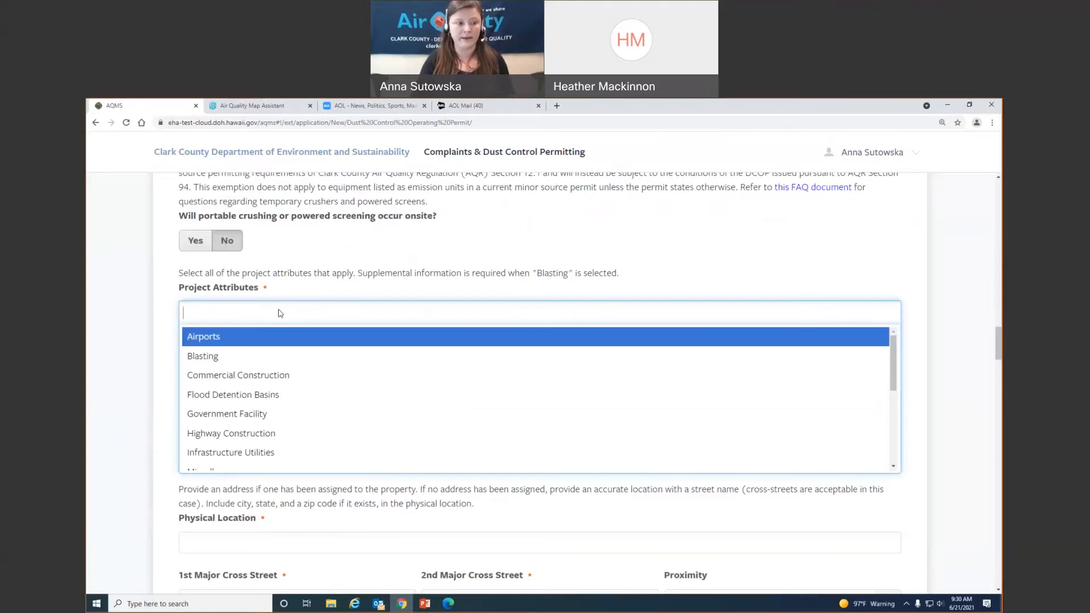
scroll(295, 363, "down", 2)
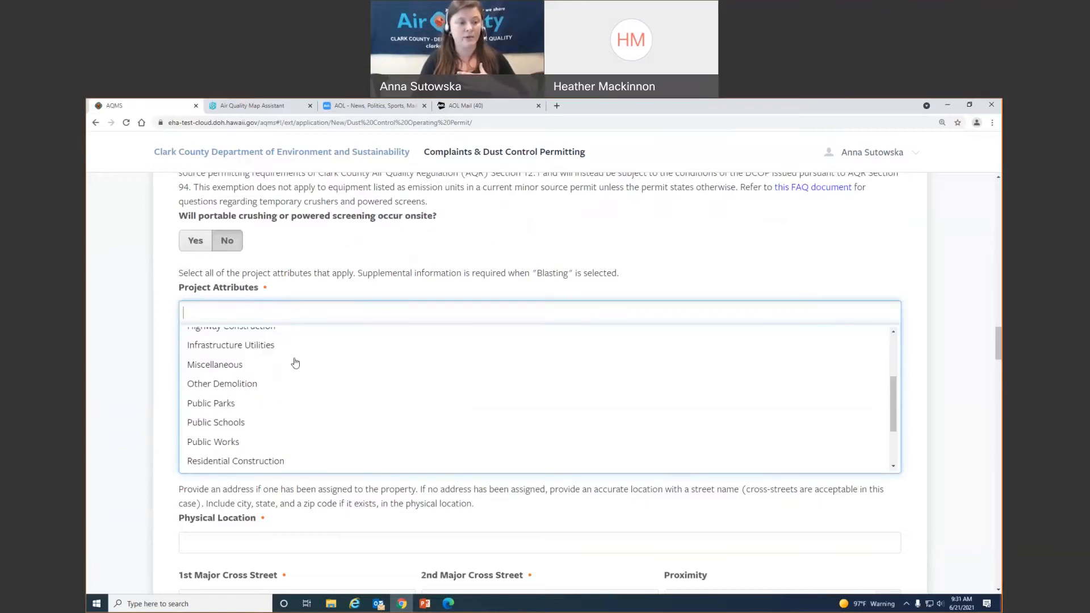
scroll(295, 363, "down", 2)
left_click(282, 381)
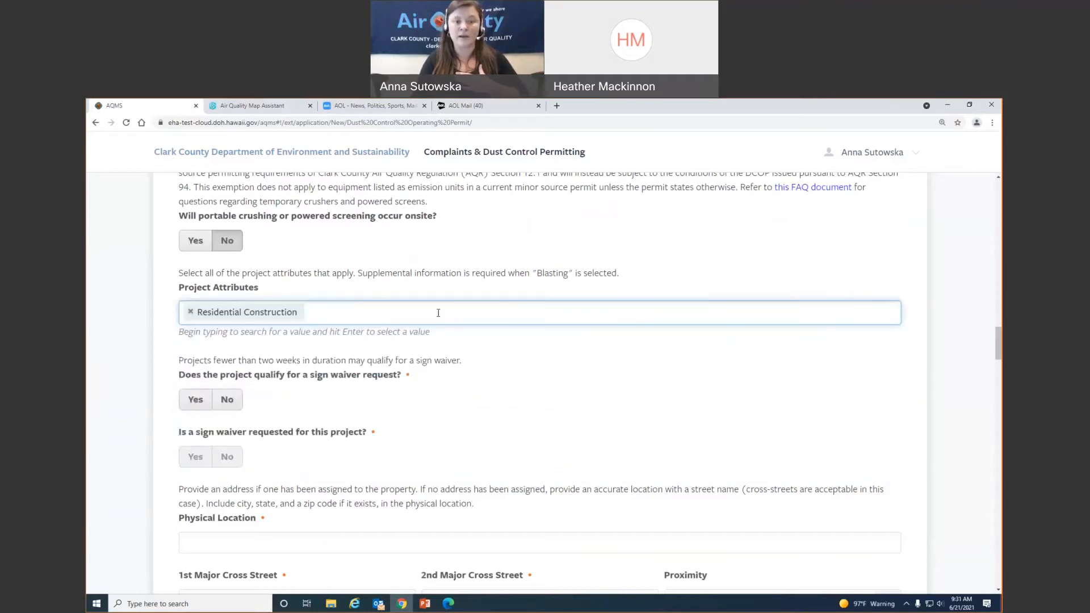
left_click(438, 312)
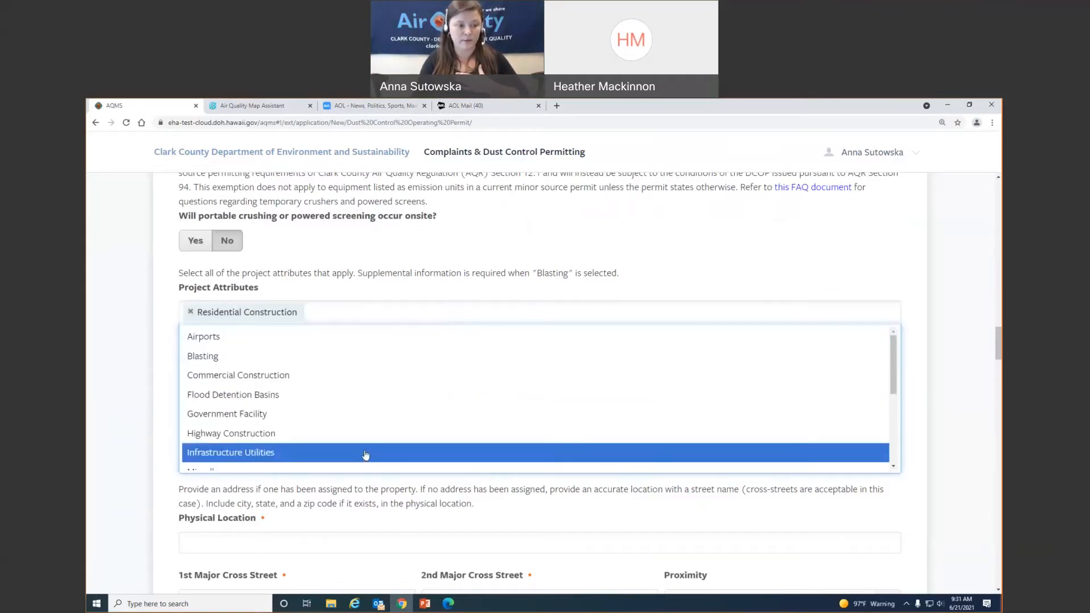
left_click(363, 452)
left_click(492, 315)
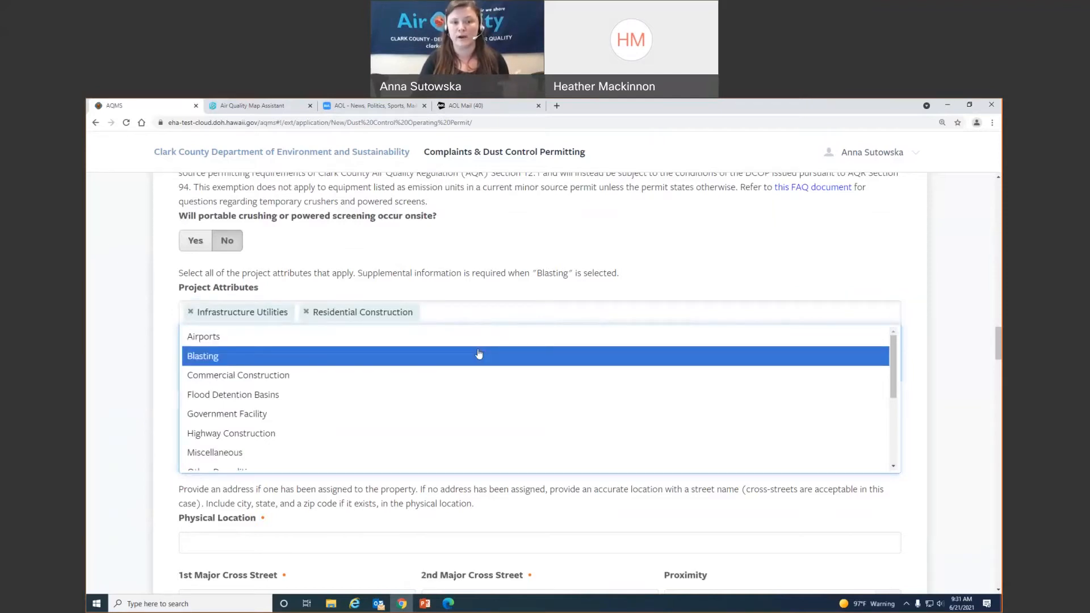
left_click(478, 355)
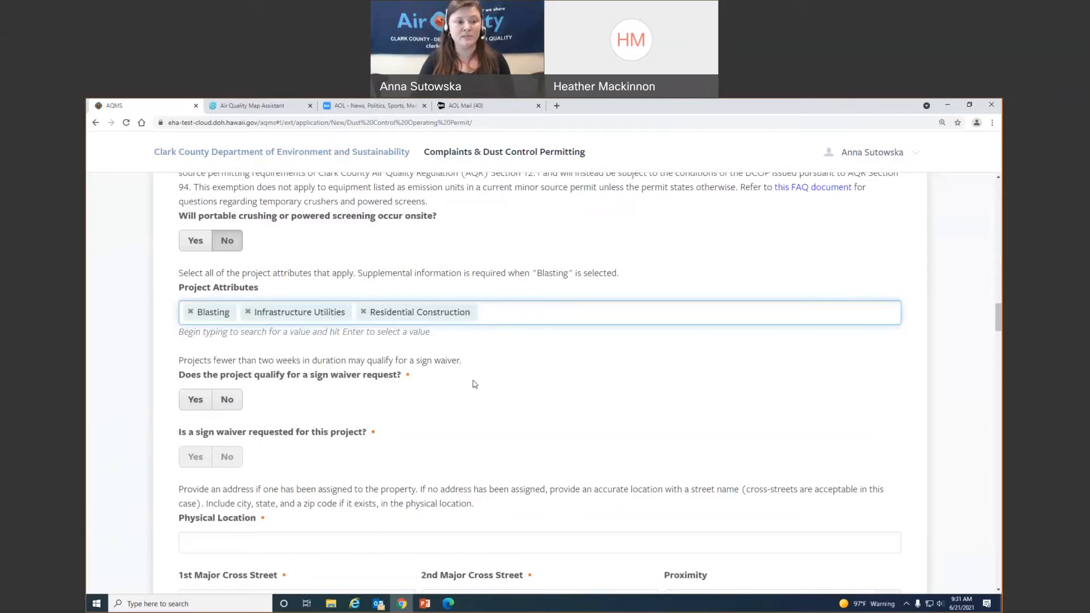
scroll(474, 384, "down", 2)
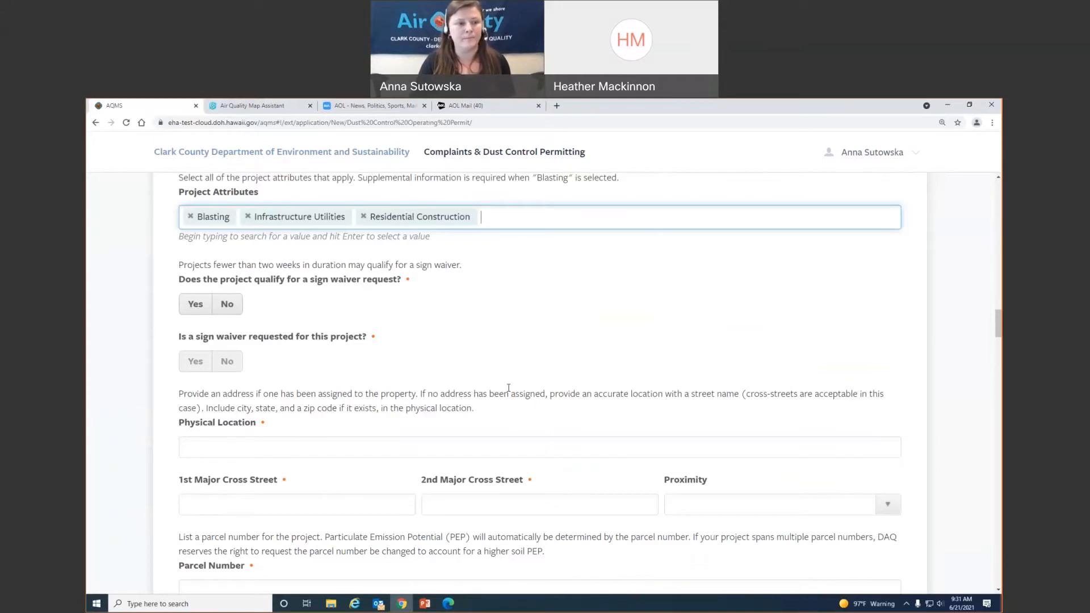
- Answer No to whether the project qualifies for a sign waiver request
left_click(237, 310)
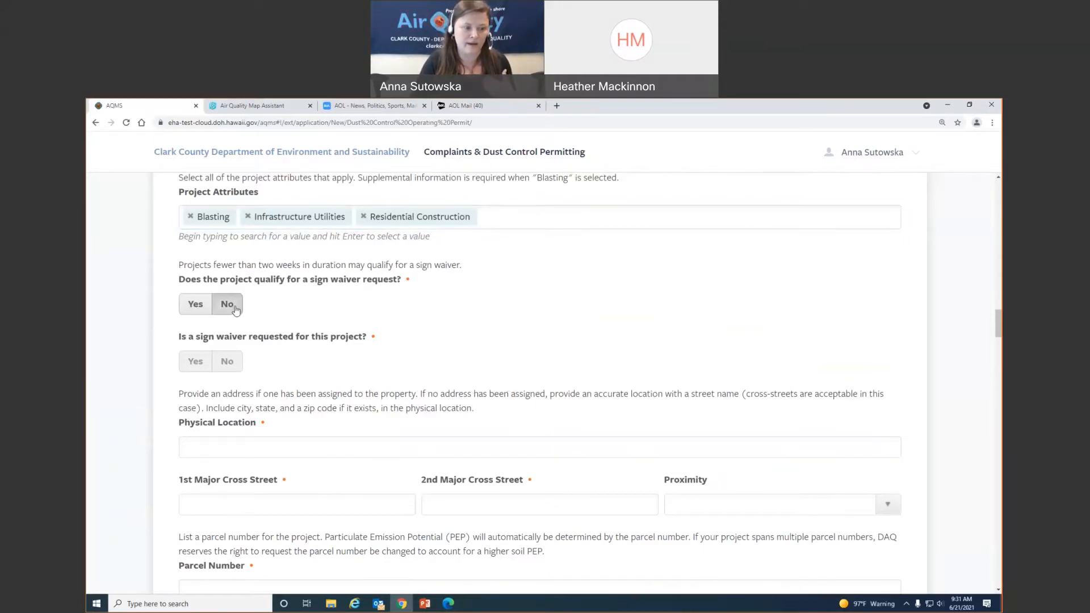
left_click(194, 304)
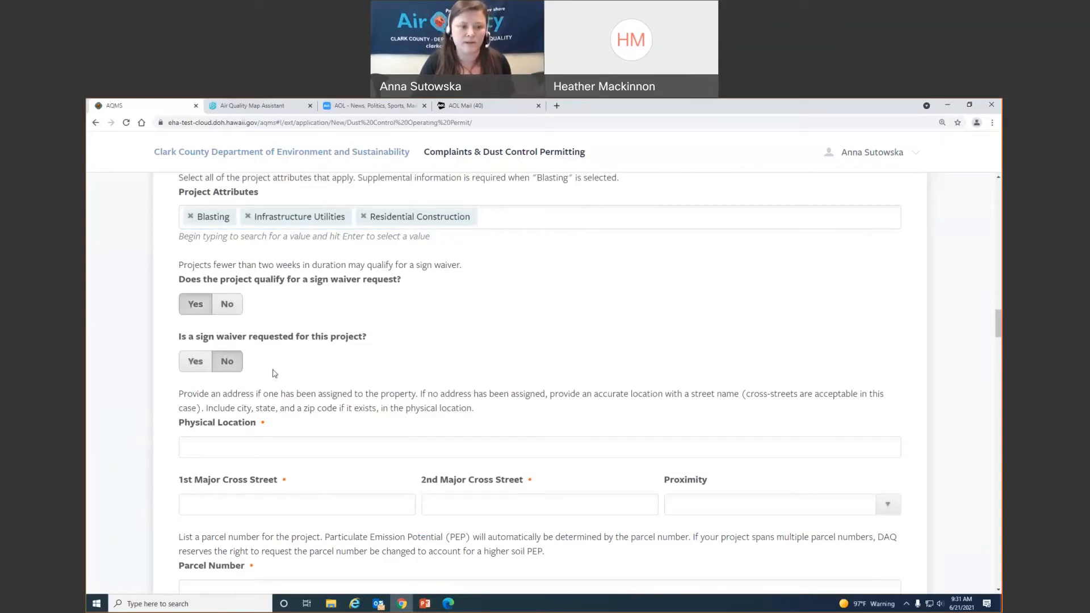
left_click(226, 304)
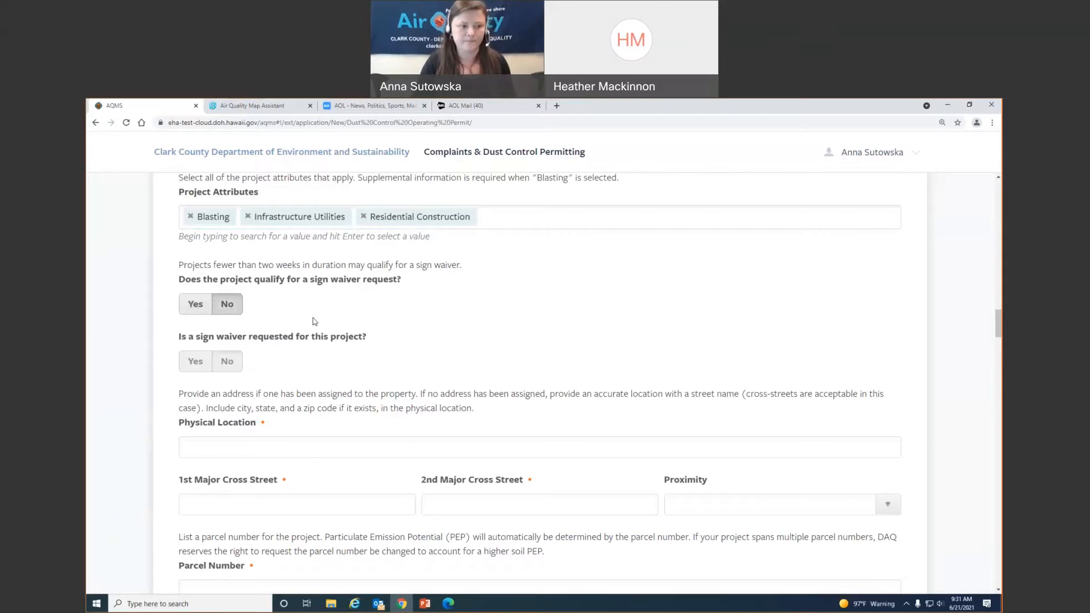
scroll(515, 325, "down", 1)
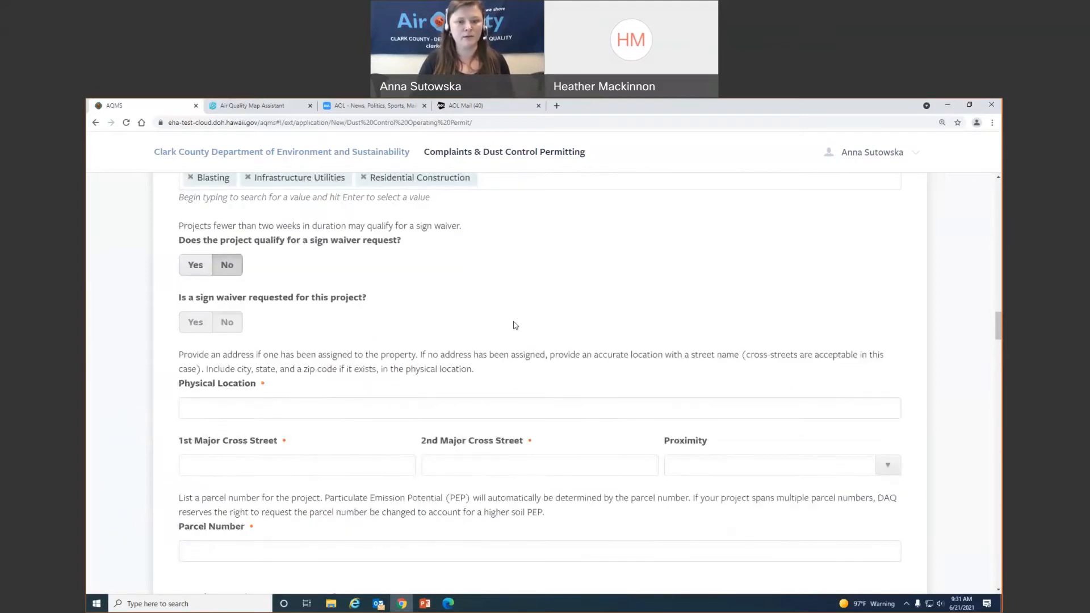
- Switch from the AQMS location fields to the Clark County Dust Control Applications & Forms page in Edge
scroll(490, 329, "down", 5)
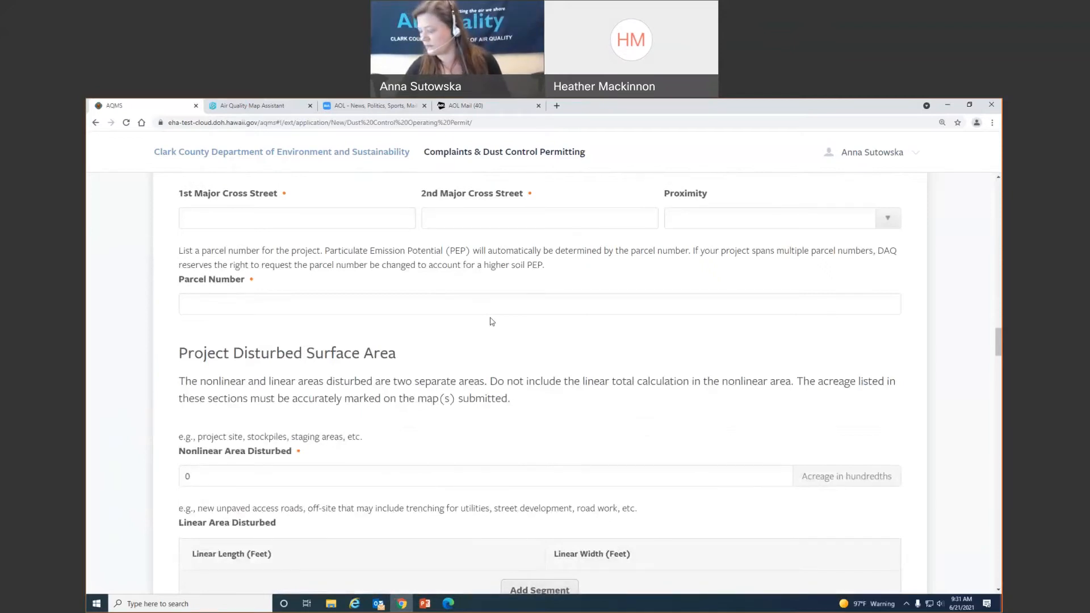
scroll(274, 338, "up", 2)
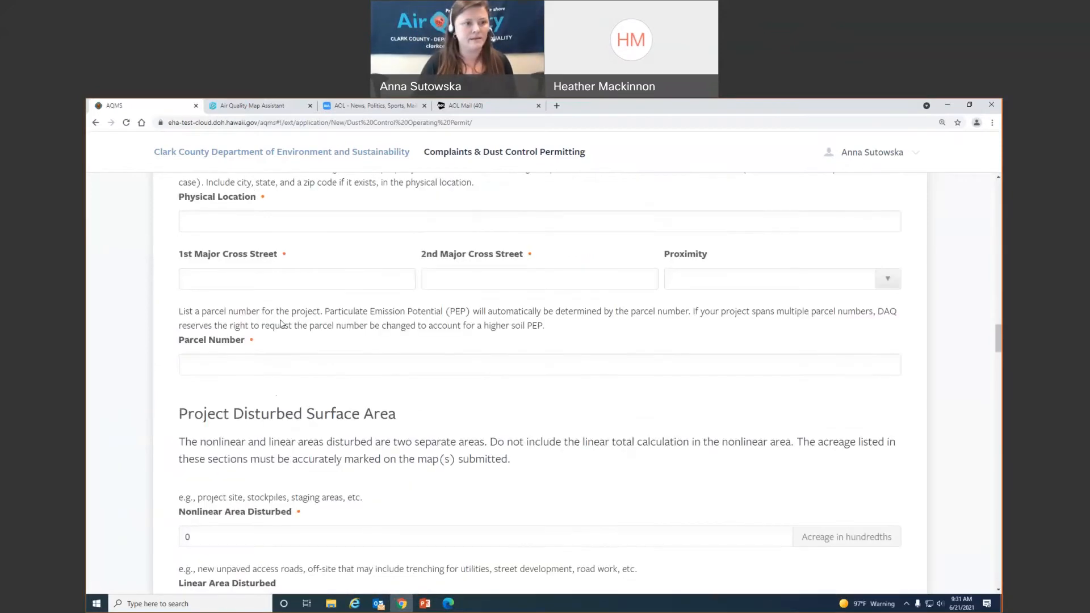
left_click(449, 605)
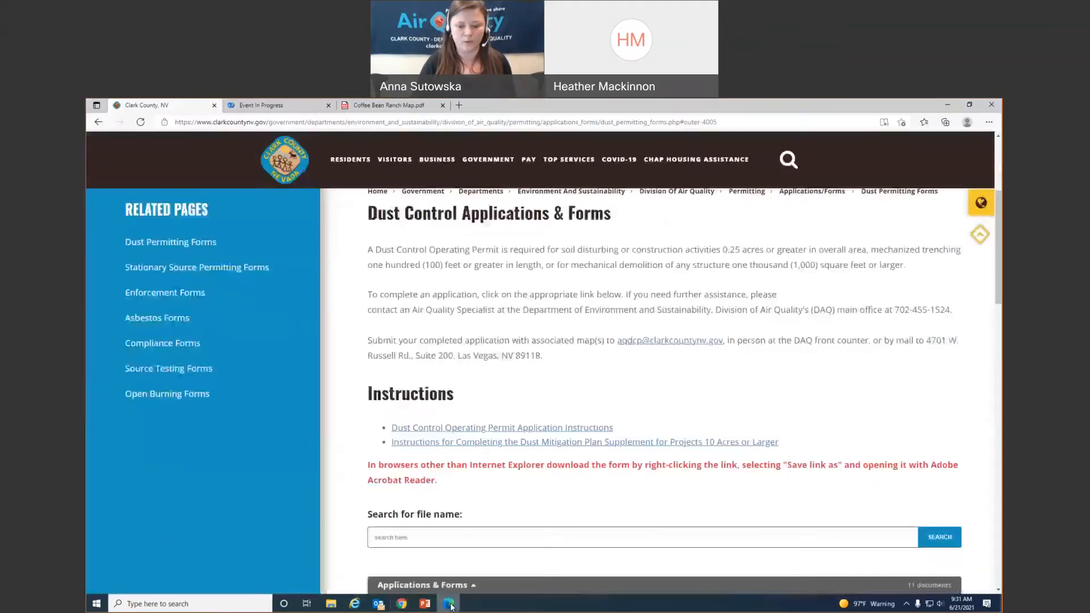
- Check the Coffee Bean Ranch Map.pdf parcel map, then return to the AQMS permit form
left_click(392, 105)
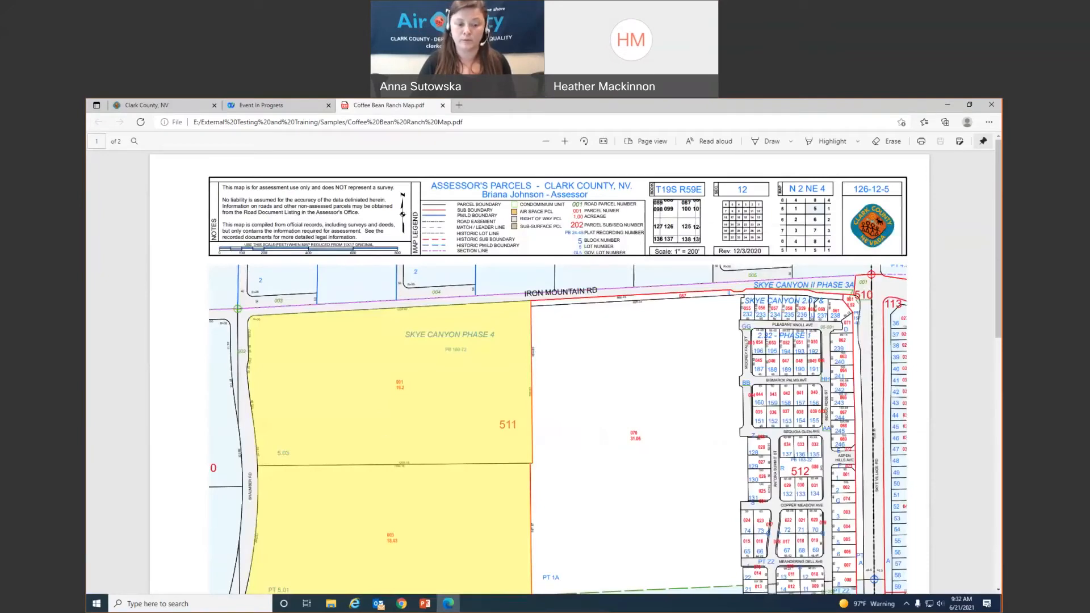
left_click(402, 603)
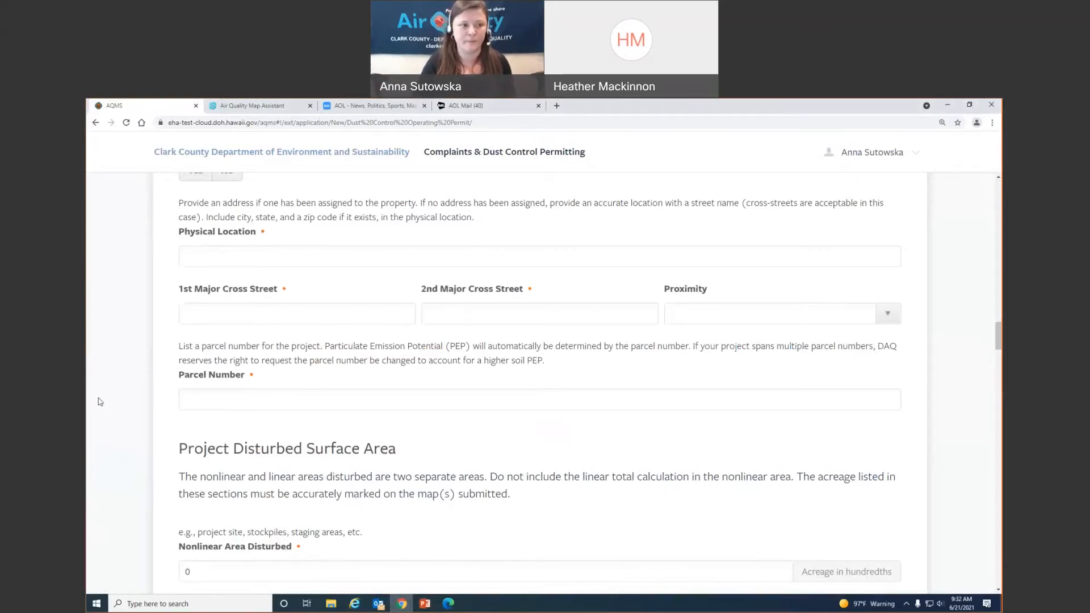
- Enter 'Iron Mountain Rd and Shaumber Rd, Las Vegas' as the Physical Location
left_click(217, 256)
type("Oron")
key("BackSpace")
key("BackSpace")
key("BackSpace")
key("BackSpace")
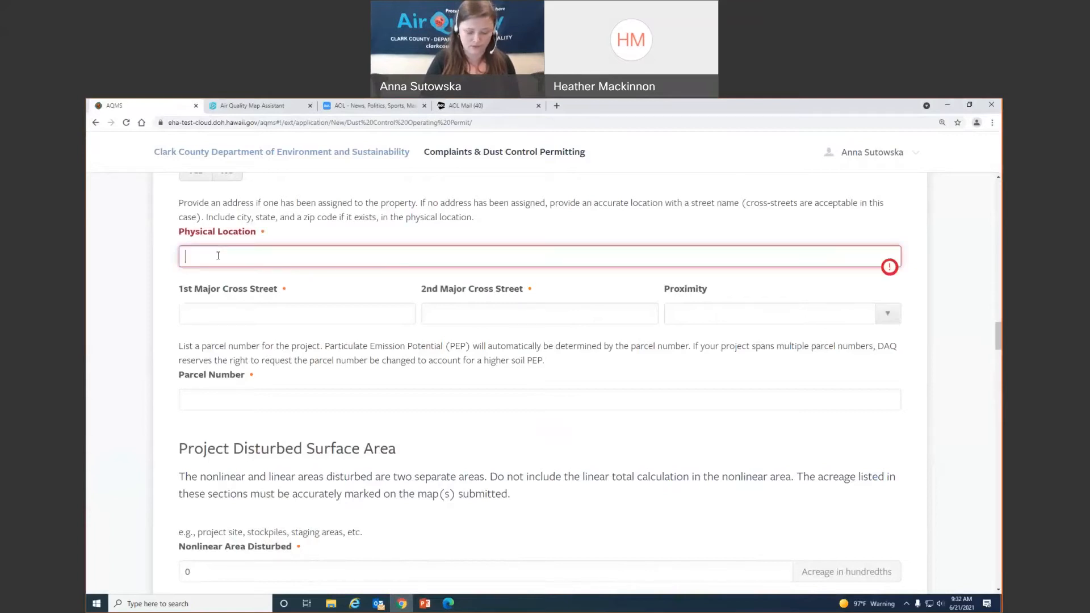
type("Iron Mount")
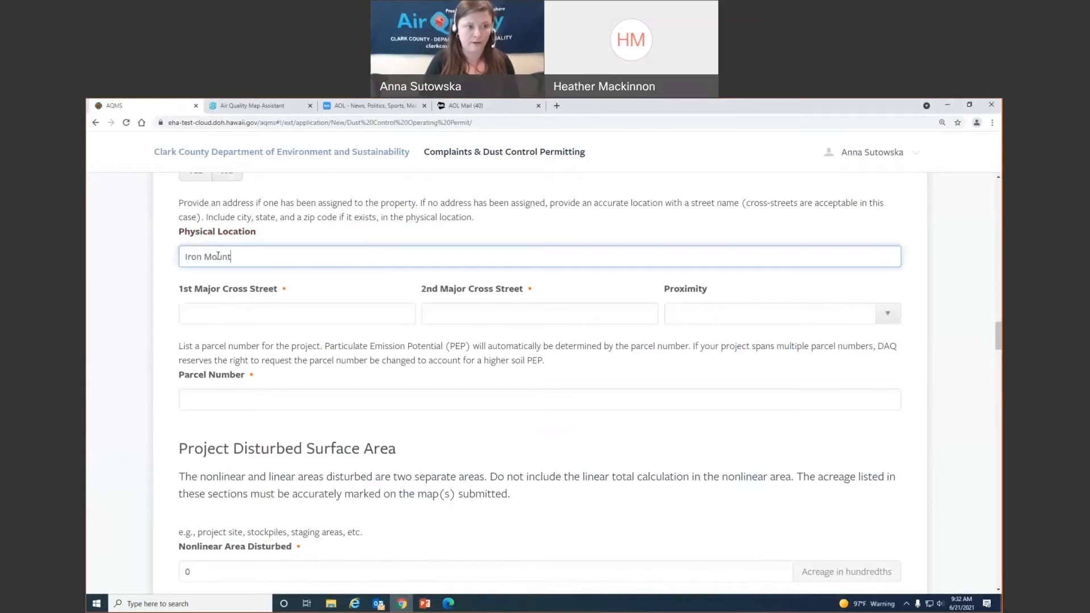
type("ain Rd and S")
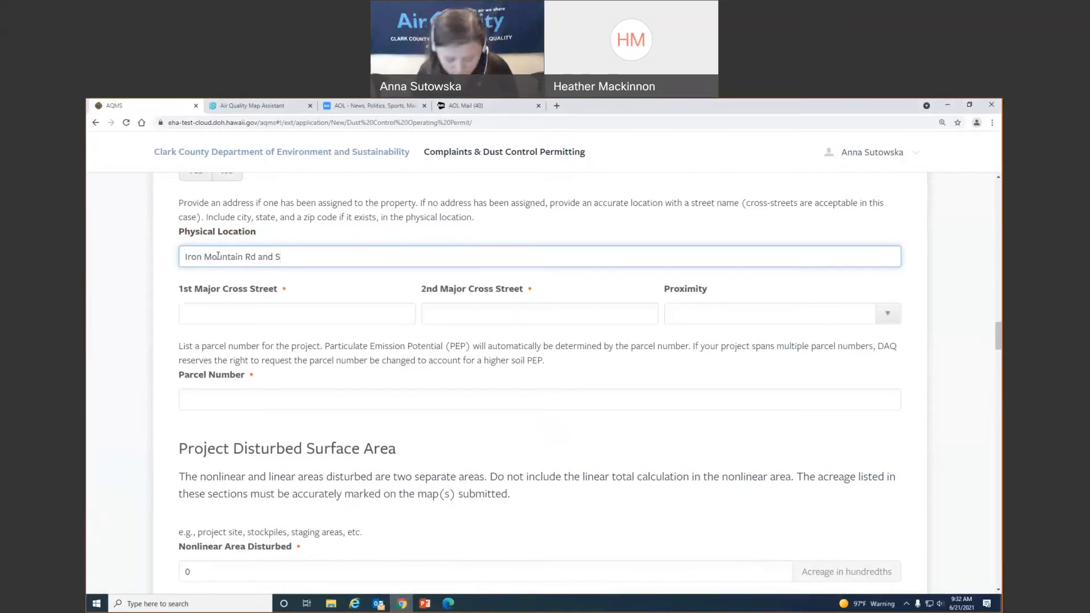
type("haumbe")
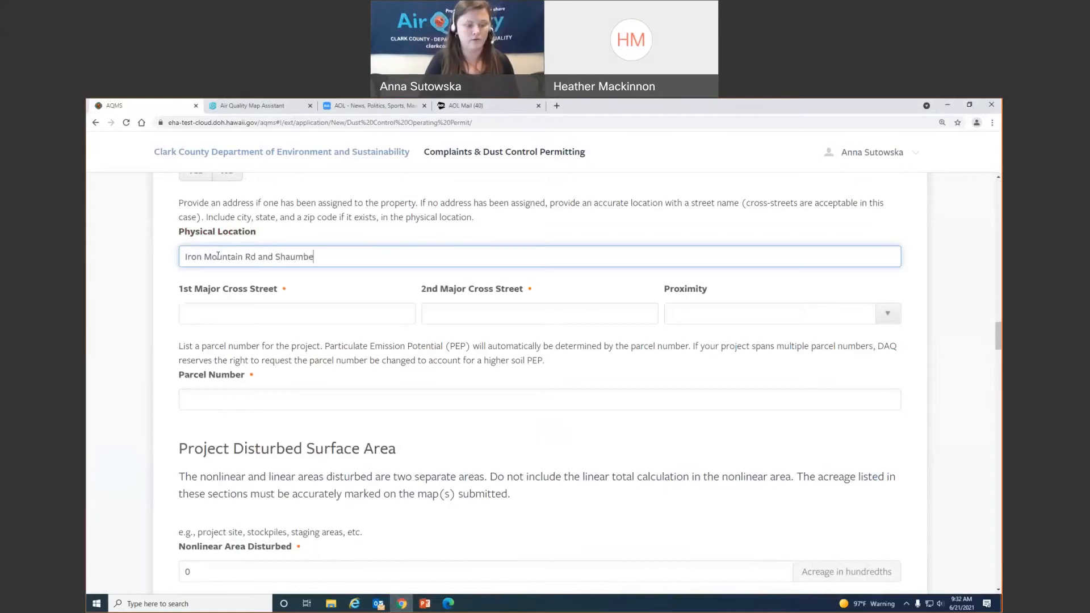
type("r Rd")
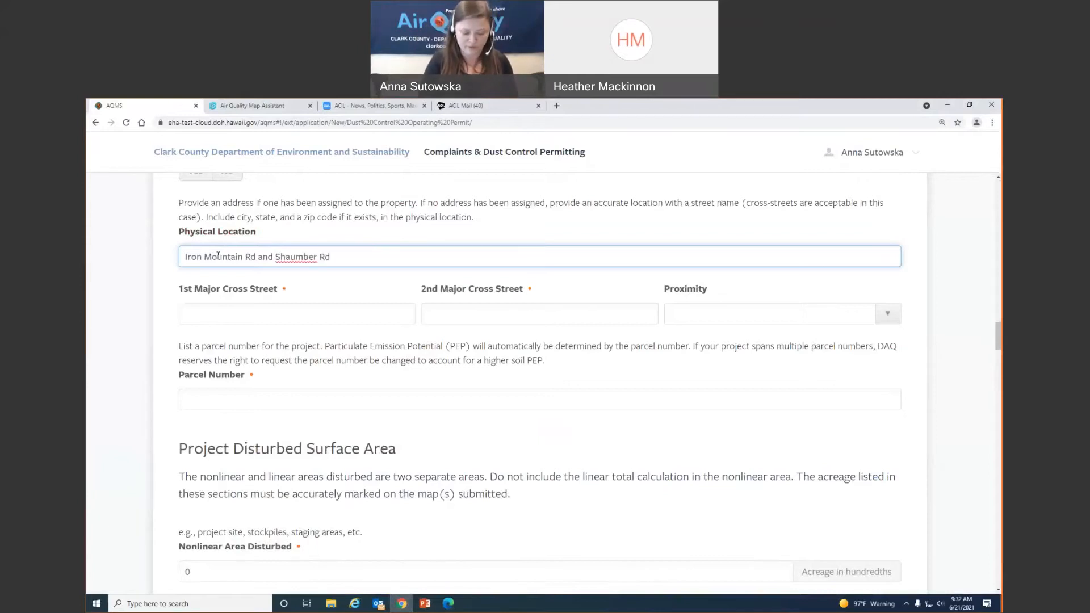
type(", Las Vegas")
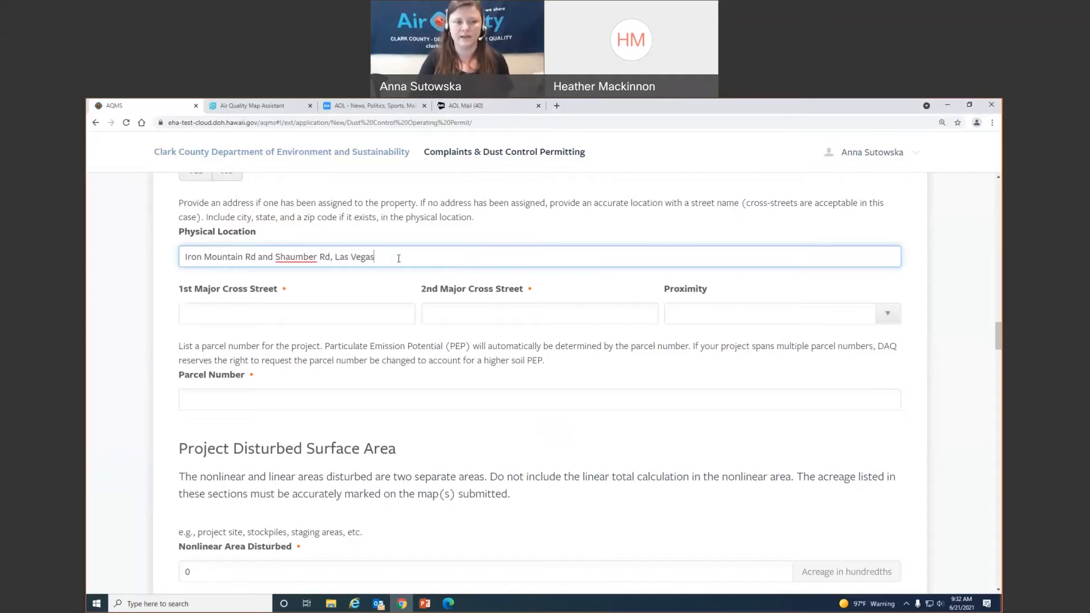
- Enter Iron Mountain Rd and Shaumber Rd as the 1st and 2nd major cross streets
left_click(334, 311)
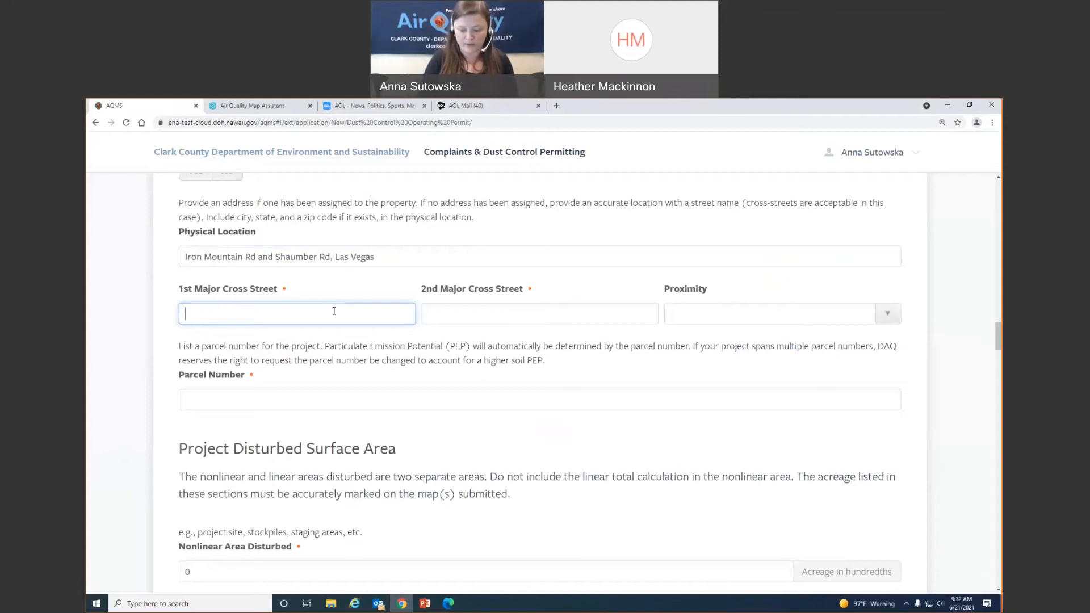
type("Iron M")
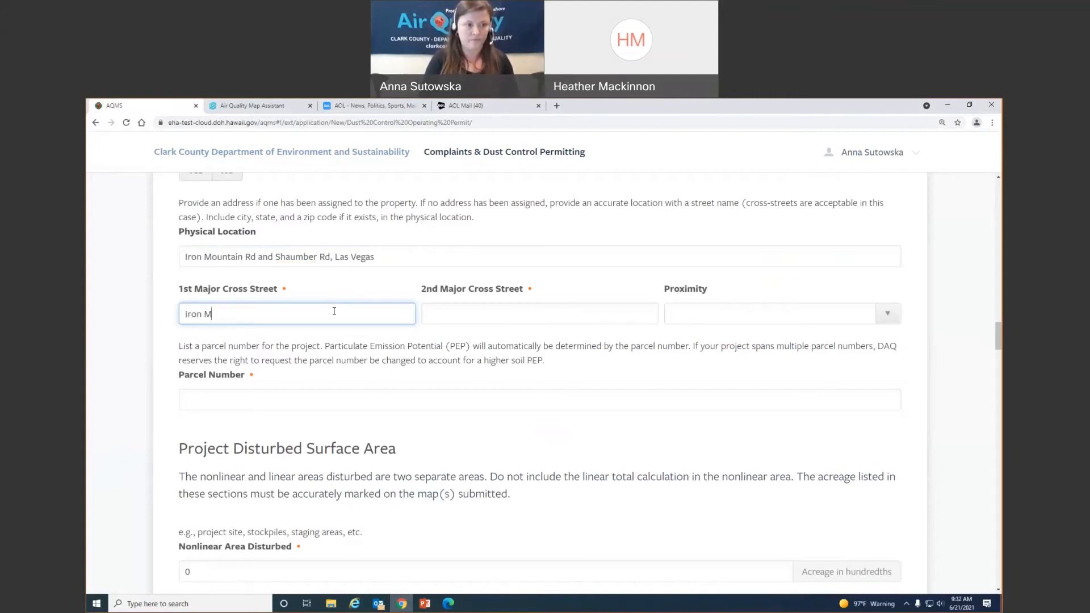
type("ountain Rd")
key("Tab")
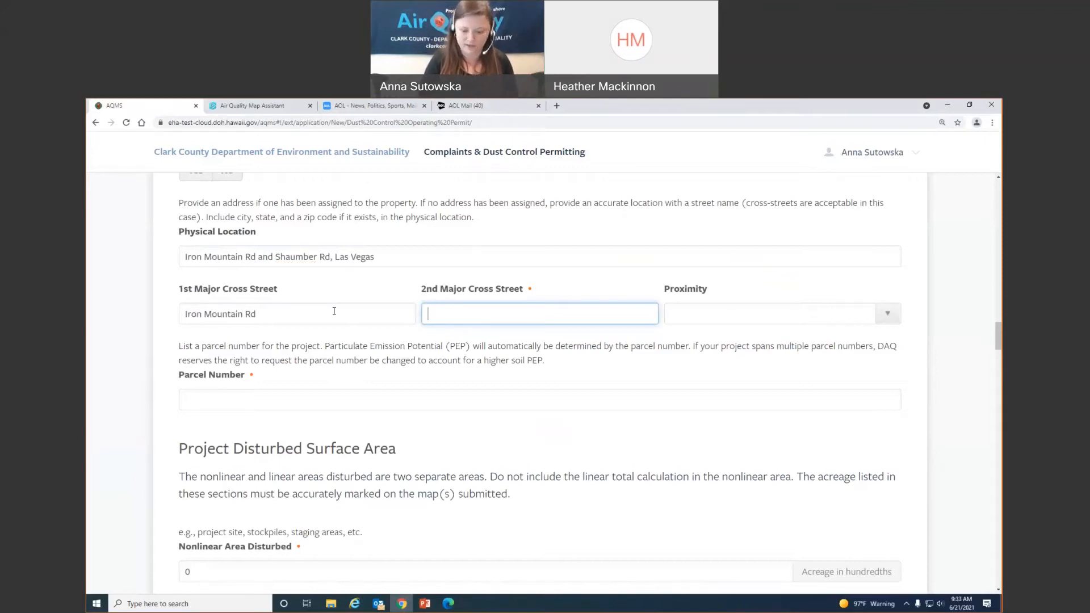
type("Shaumber Rd")
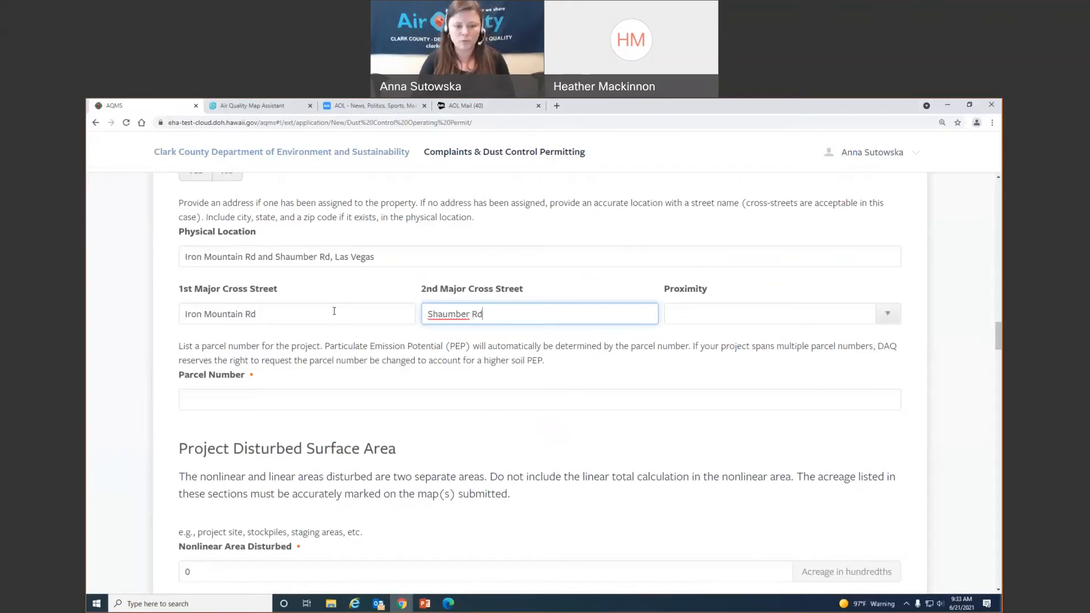
key("alt+Tab")
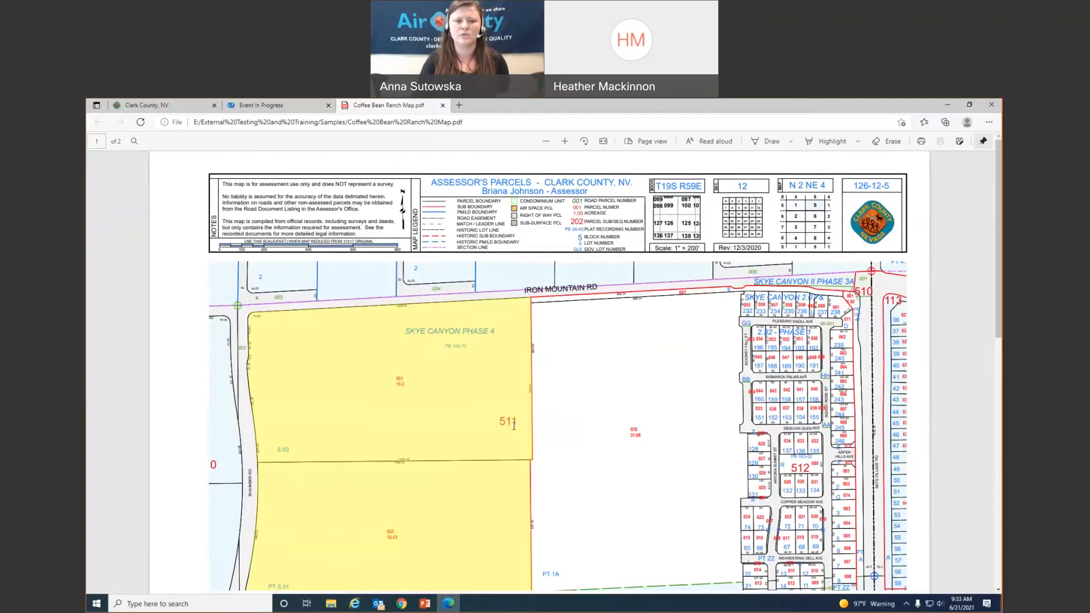
- Look over page 1 of the parcel map PDF, then return to the permit form
scroll(513, 425, "down", 3)
scroll(370, 265, "up", 1)
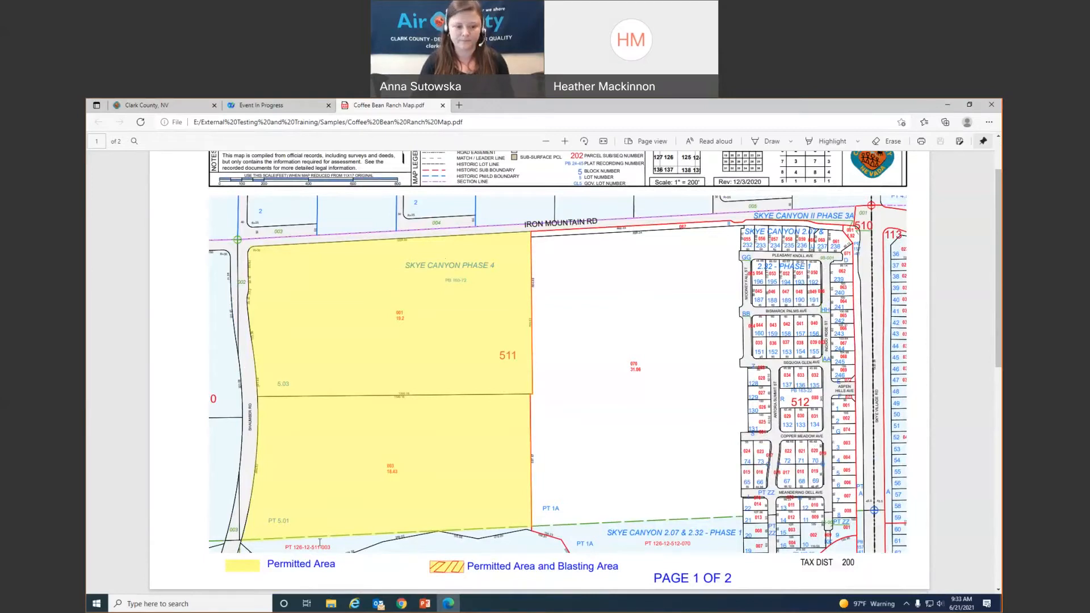
left_click(402, 604)
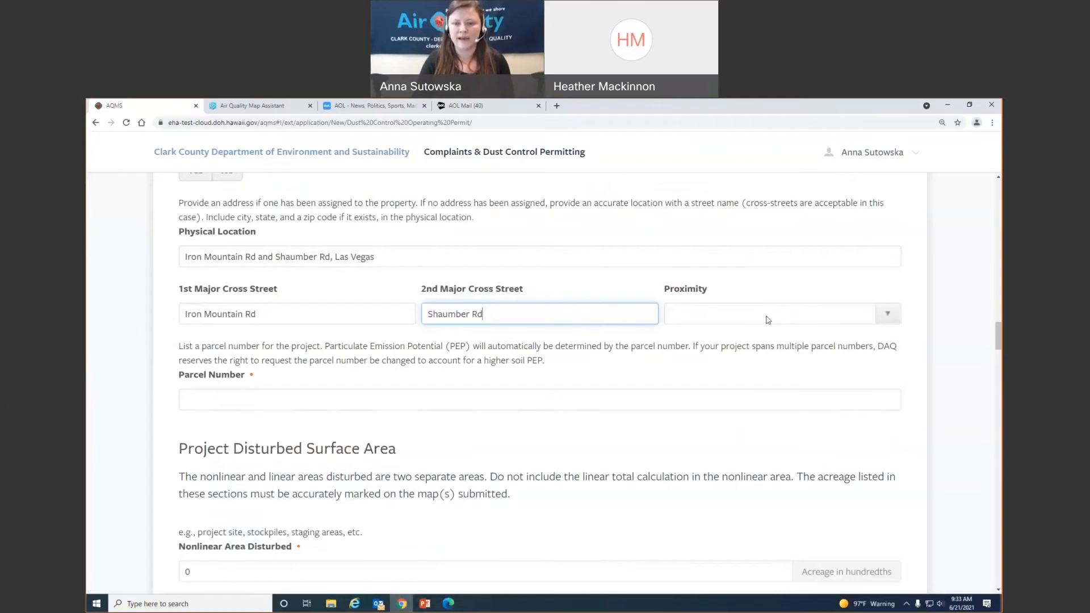
left_click(805, 319)
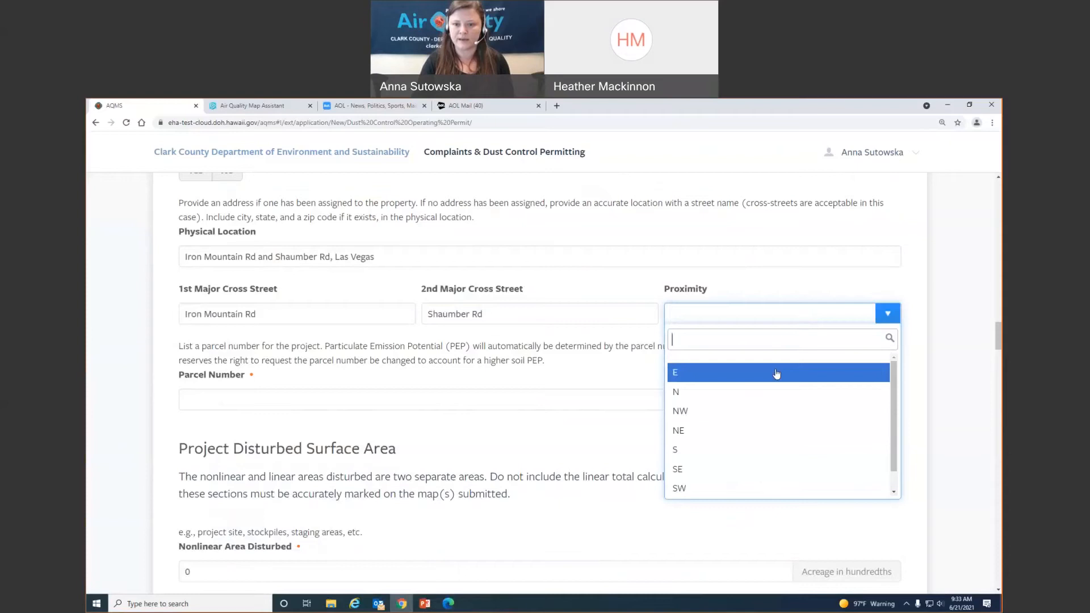
left_click(775, 373)
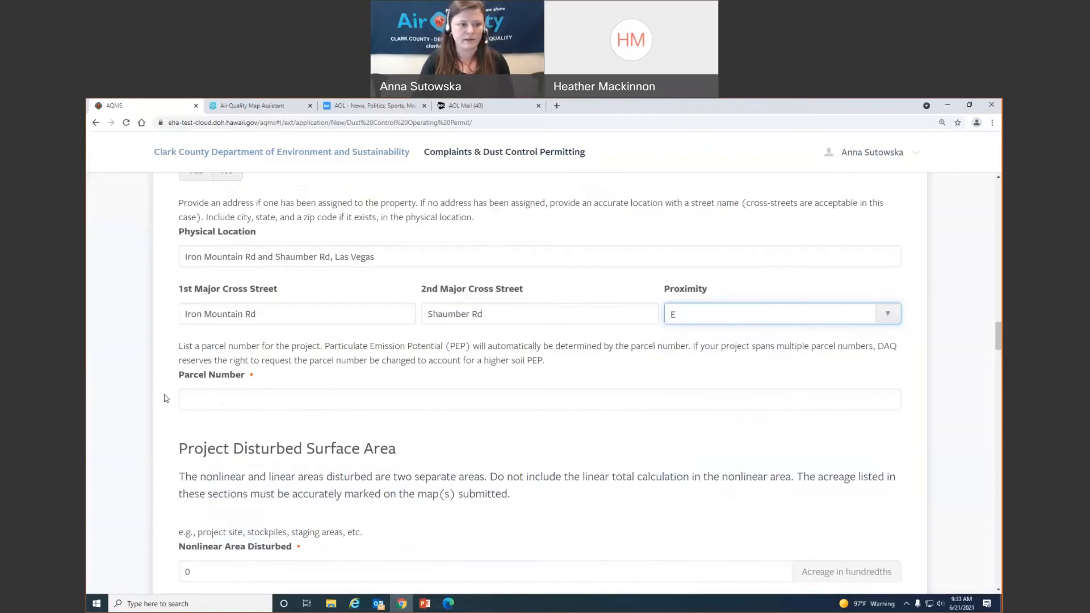
left_click(274, 391)
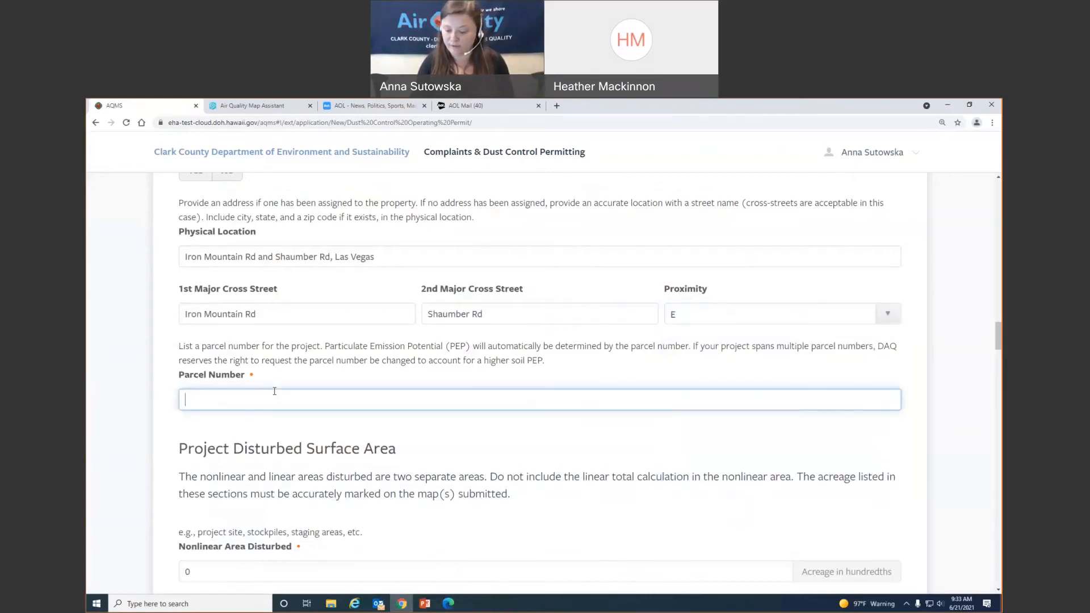
type("12")
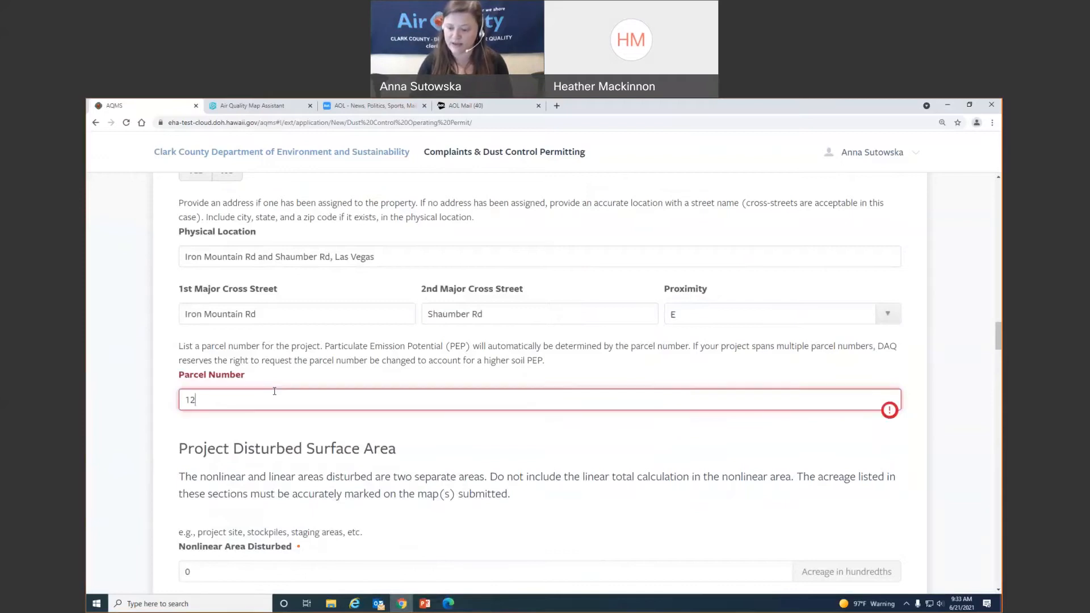
type("6-12-511-001")
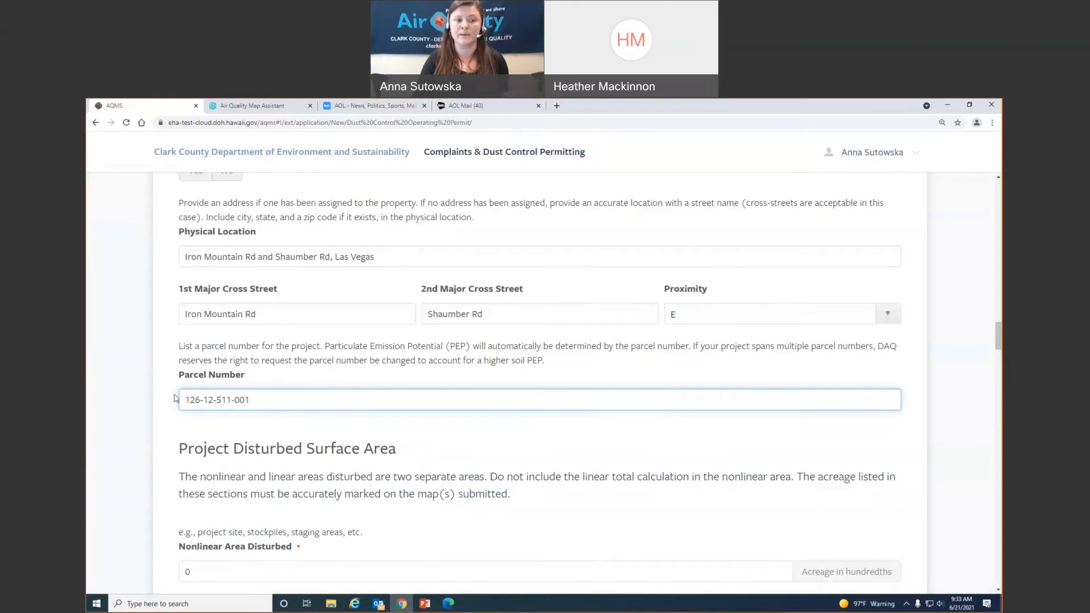
left_click(463, 457)
- Set Nonlinear Area Disturbed to 47.63 acres and add an empty linear segment row
scroll(467, 455, "down", 3)
scroll(467, 455, "down", 1)
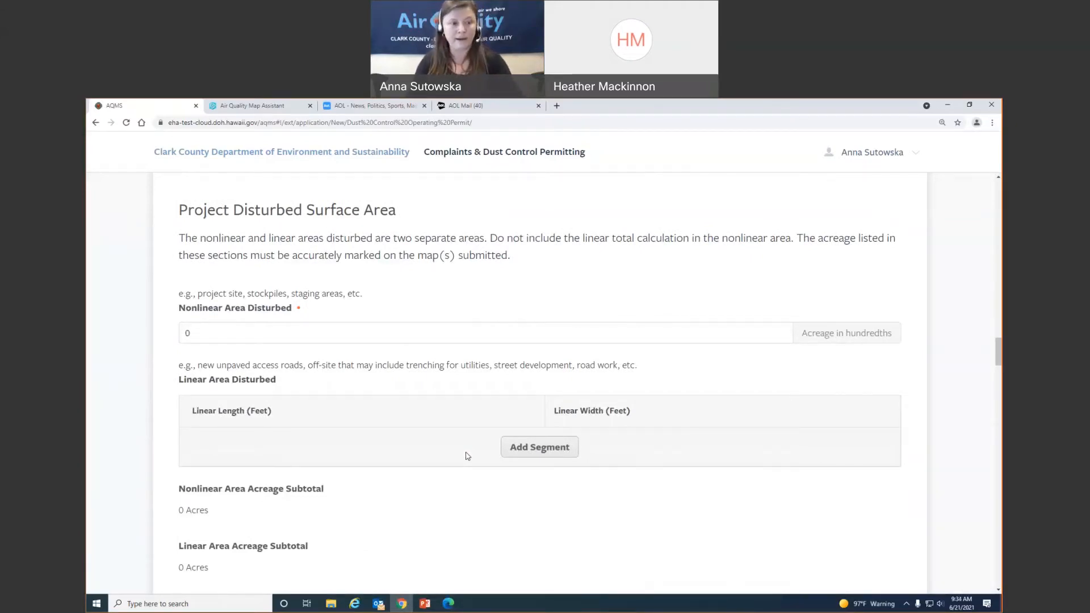
left_click(197, 338)
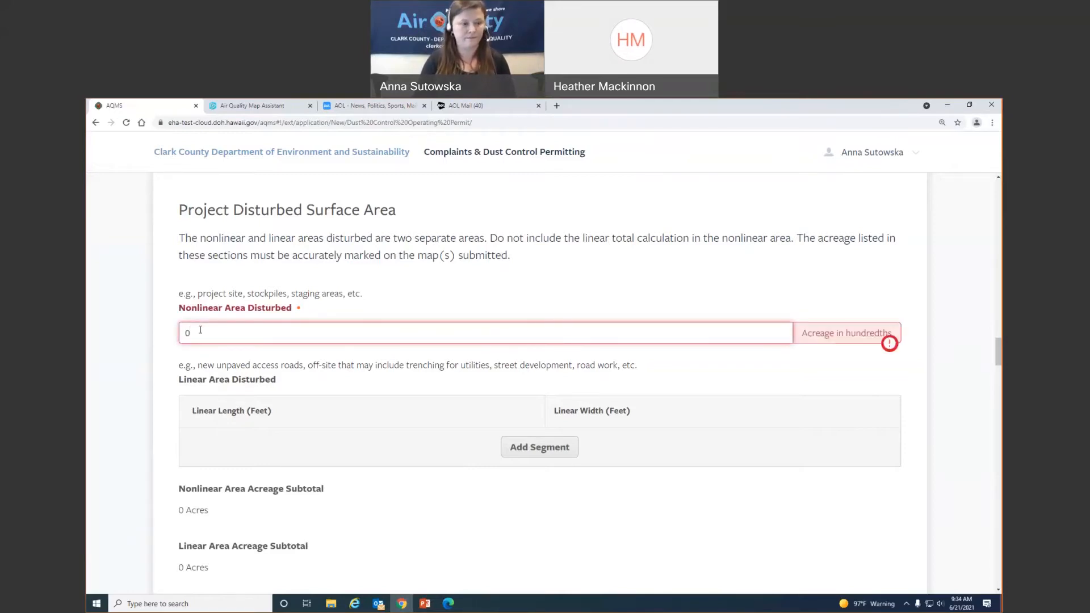
key("BackSpace")
type("47")
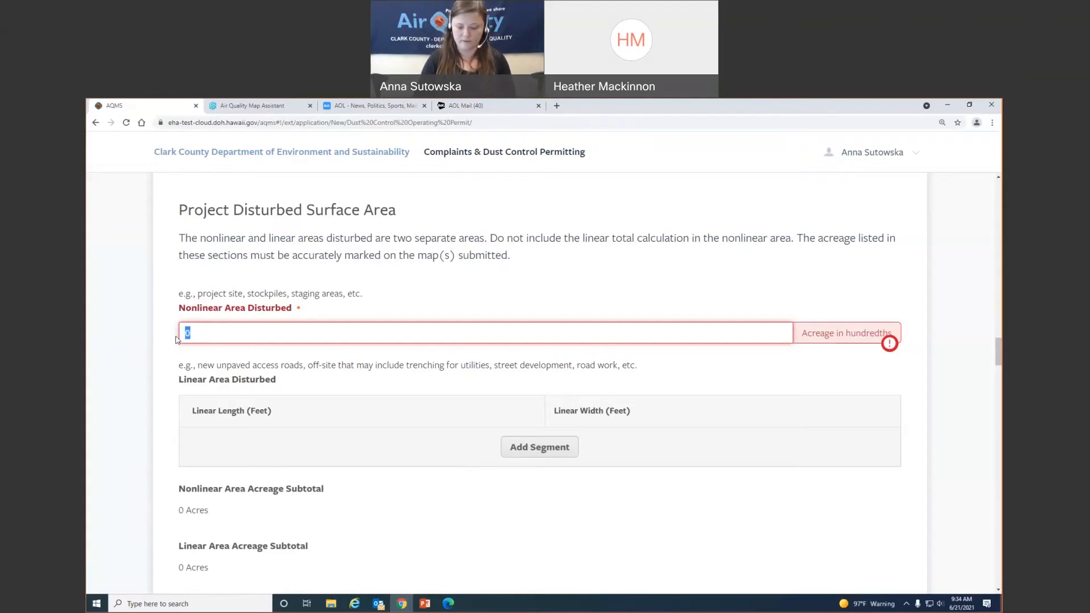
type(".63")
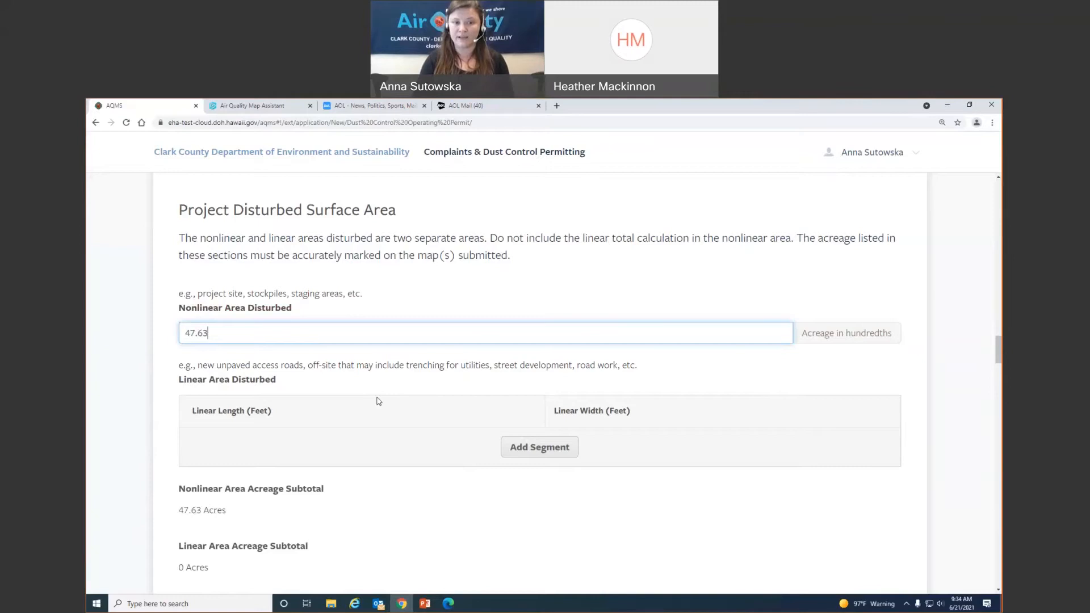
scroll(573, 489, "down", 2)
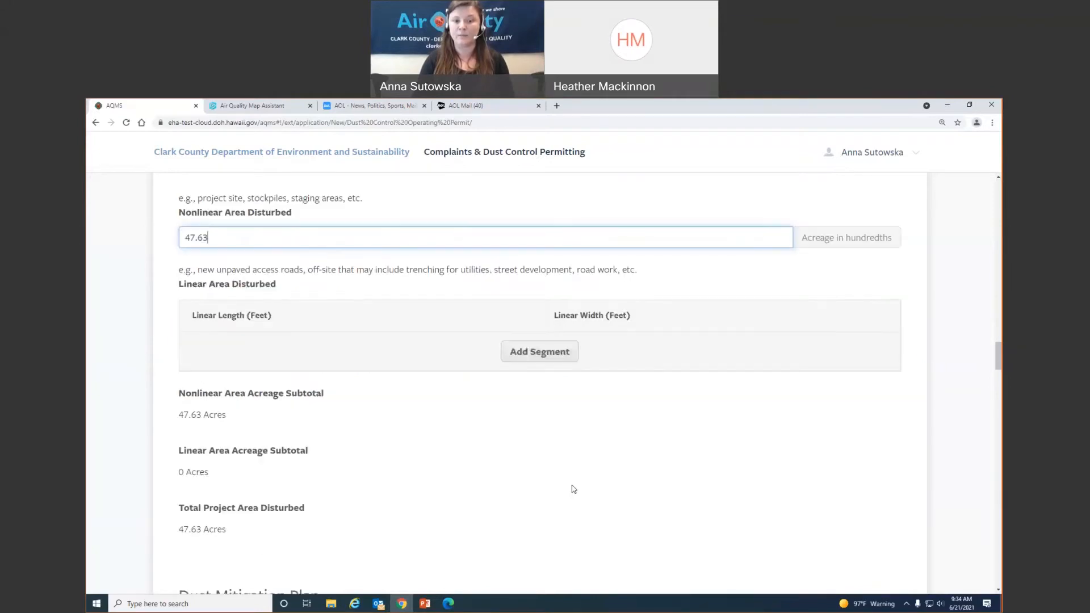
left_click(545, 352)
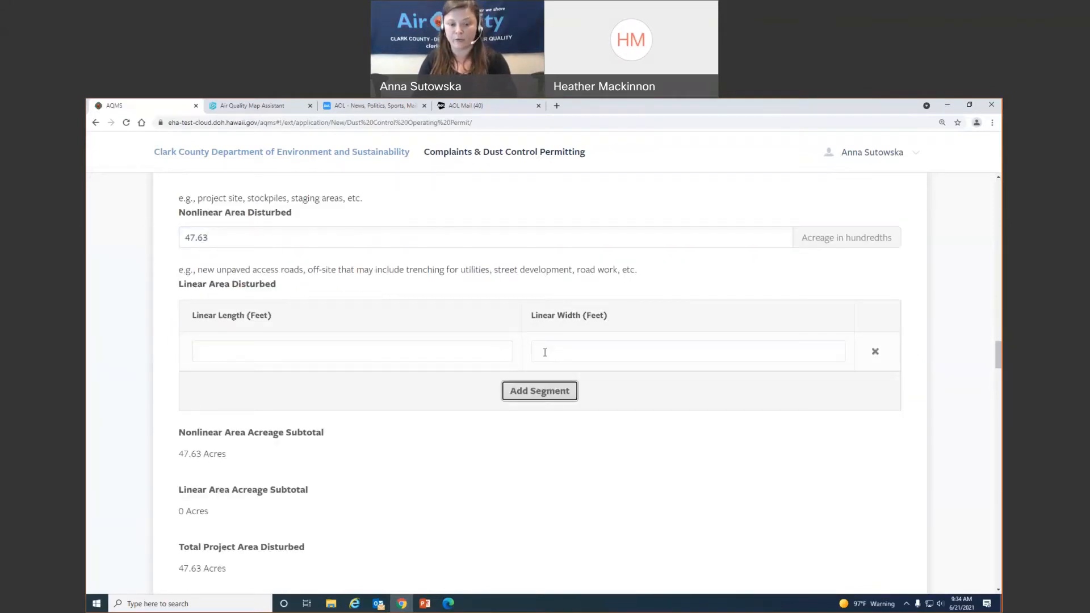
- Read the 2515' long x 50' wide road callout on map page 2, then return to the form
left_click(445, 605)
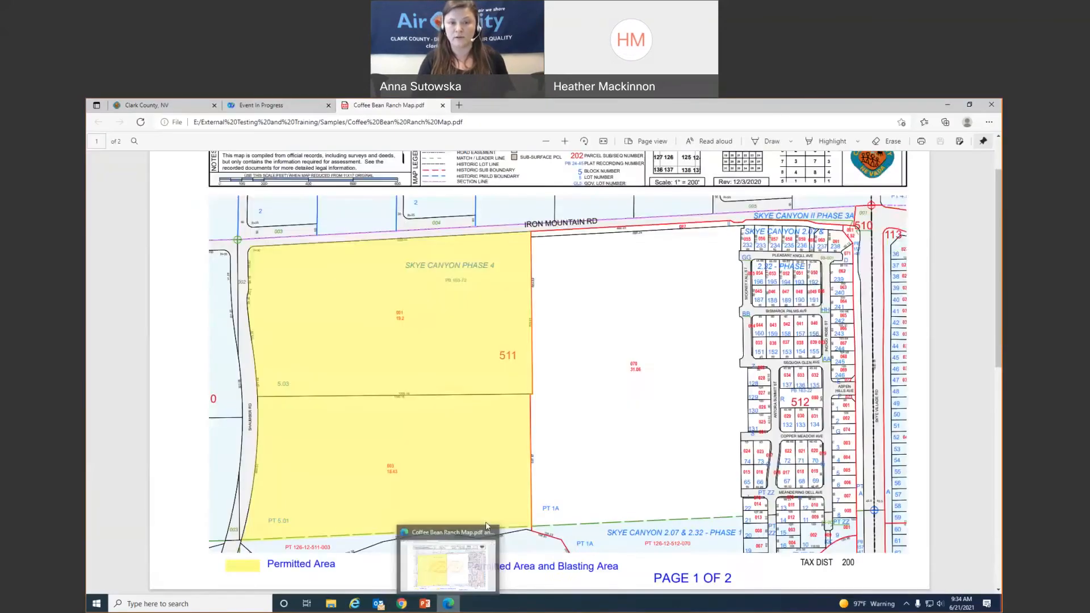
scroll(548, 340, "down", 8)
scroll(546, 427, "down", 1)
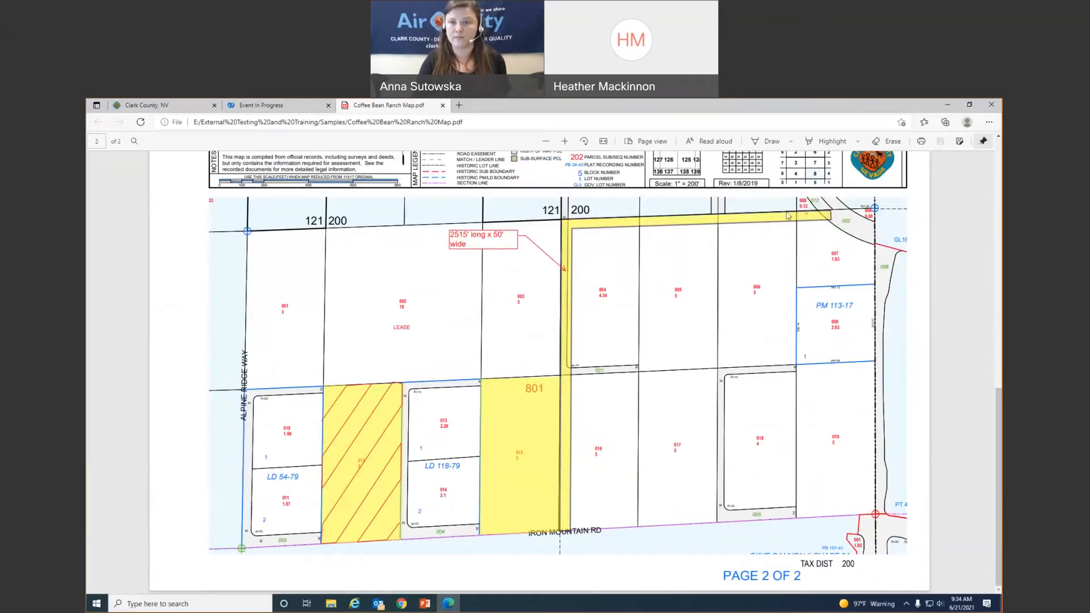
key("alt+Tab")
- Enter the linear segment as 2515 ft long by 50 ft wide
left_click(285, 352)
type("2515")
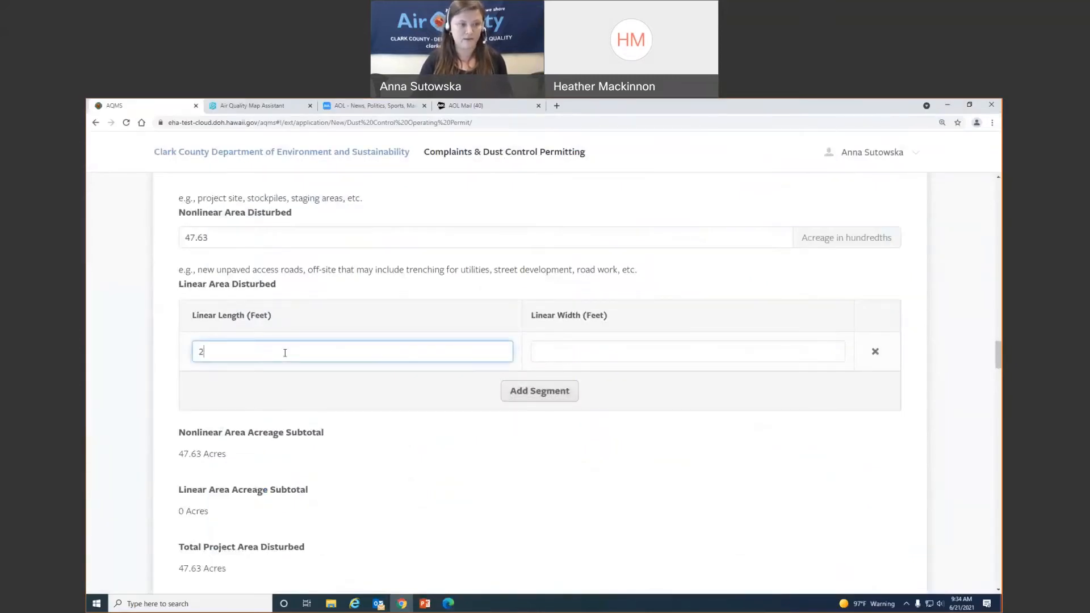
left_click(594, 356)
type("500")
key("BackSpace")
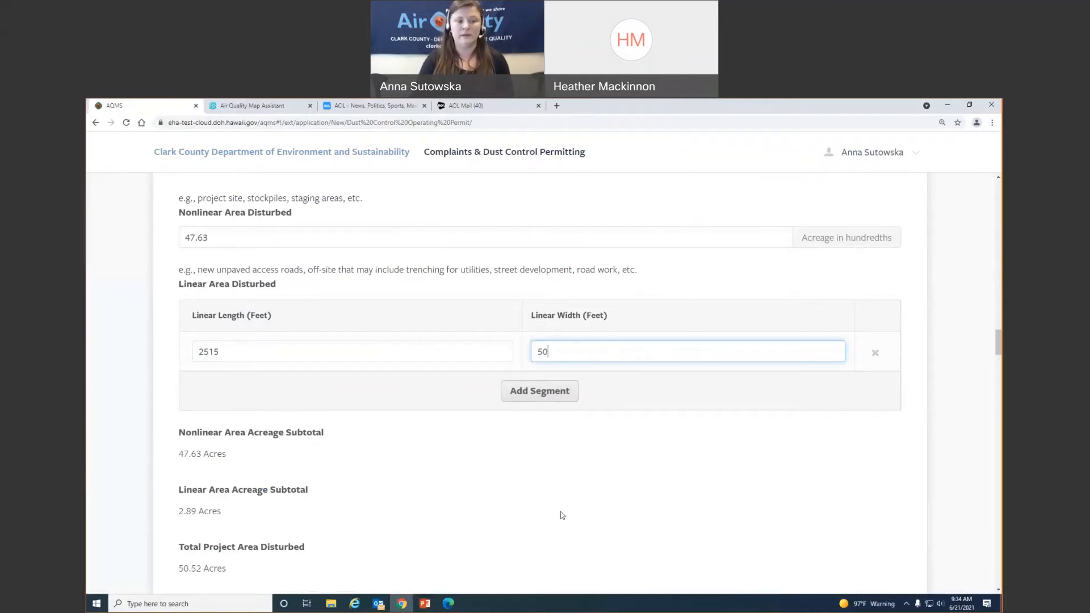
scroll(514, 501, "down", 3)
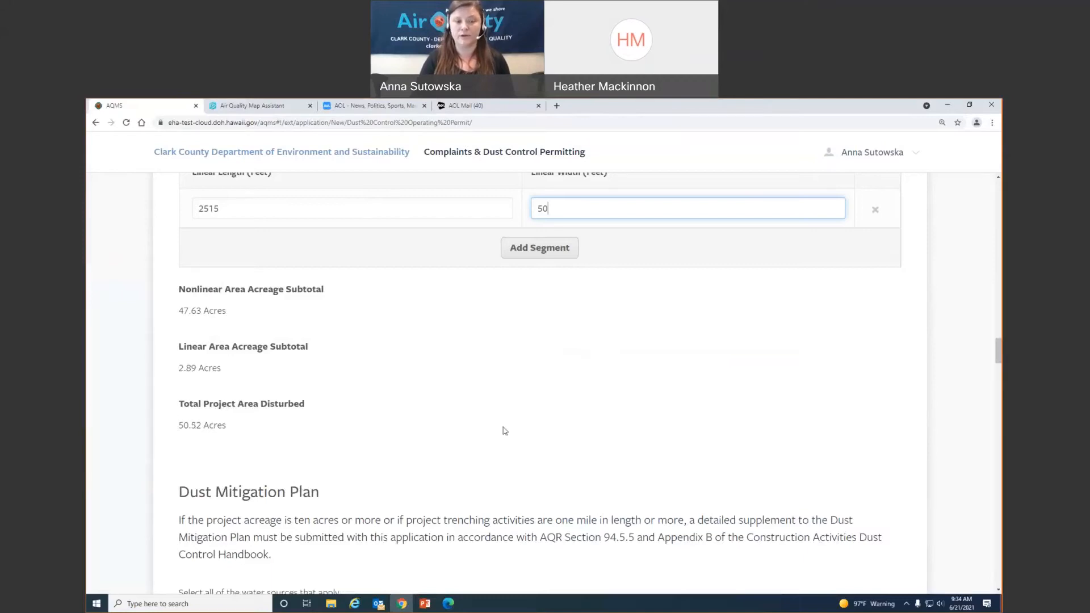
- Add Stand Tanks and Hydrant with Jones Valve as water sources, with Water Trucks/Pulls as the application method
scroll(505, 429, "down", 5)
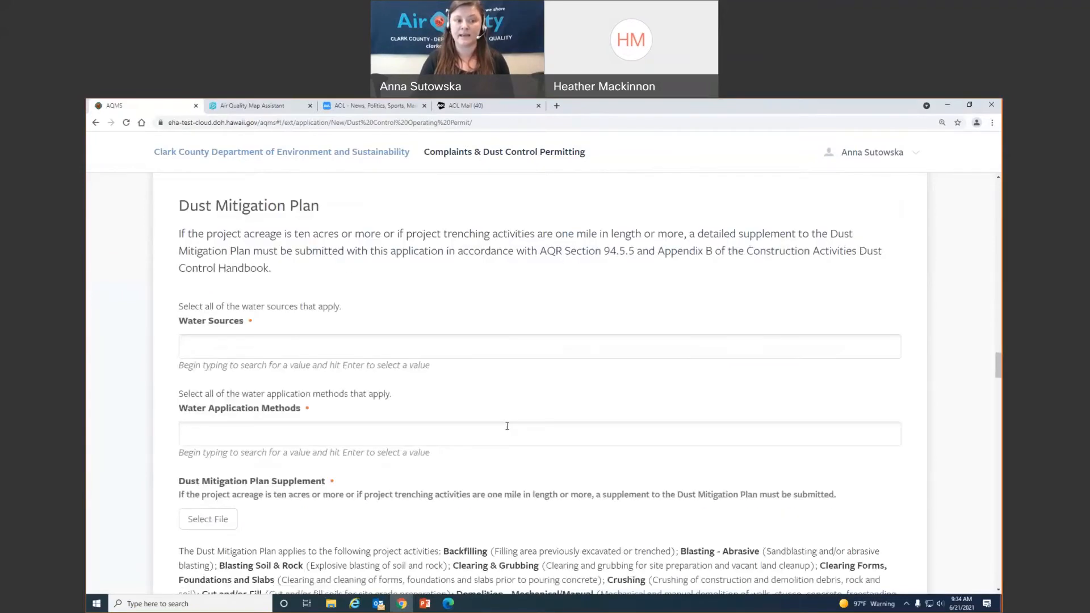
left_click(252, 346)
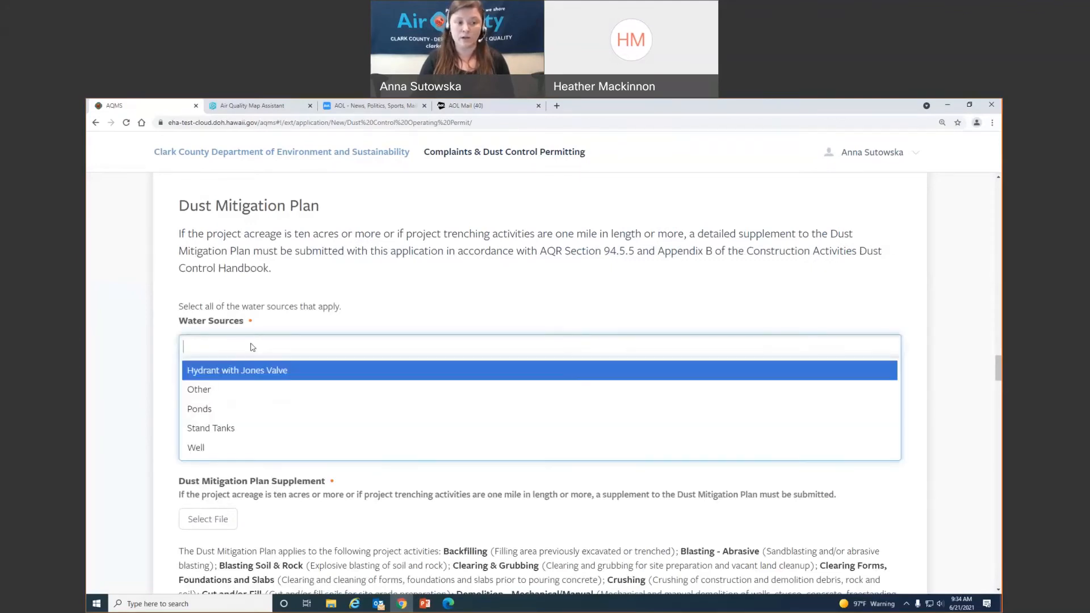
left_click(248, 428)
left_click(306, 347)
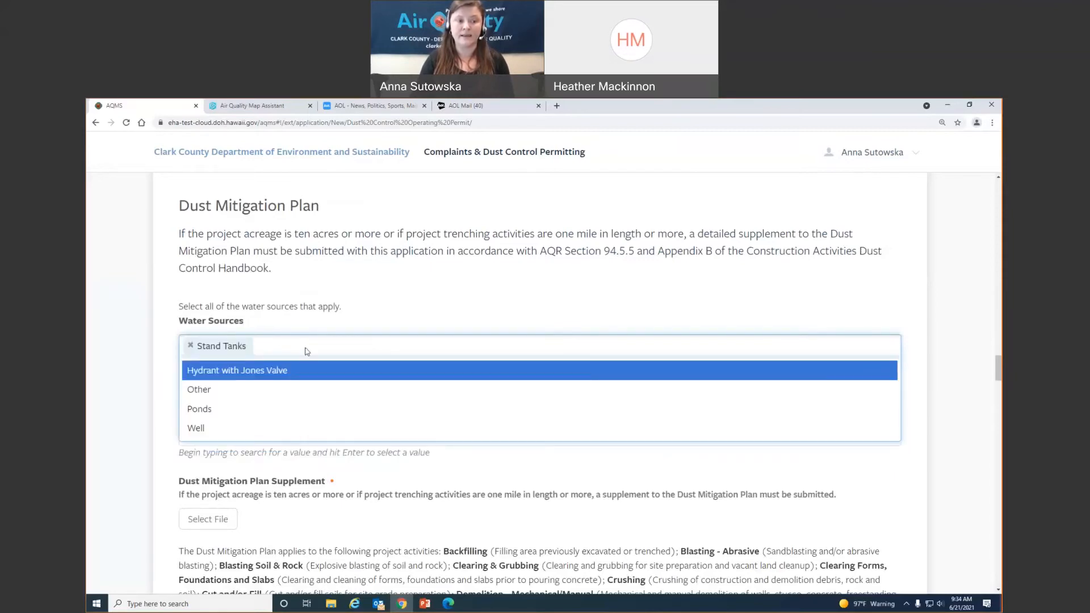
left_click(306, 372)
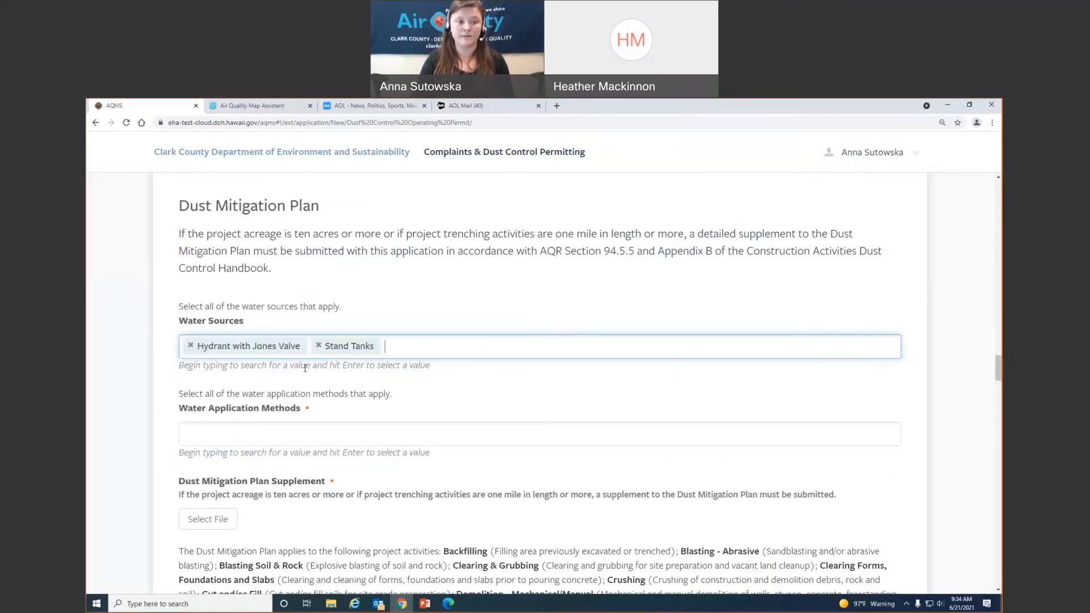
left_click(304, 434)
left_click(294, 479)
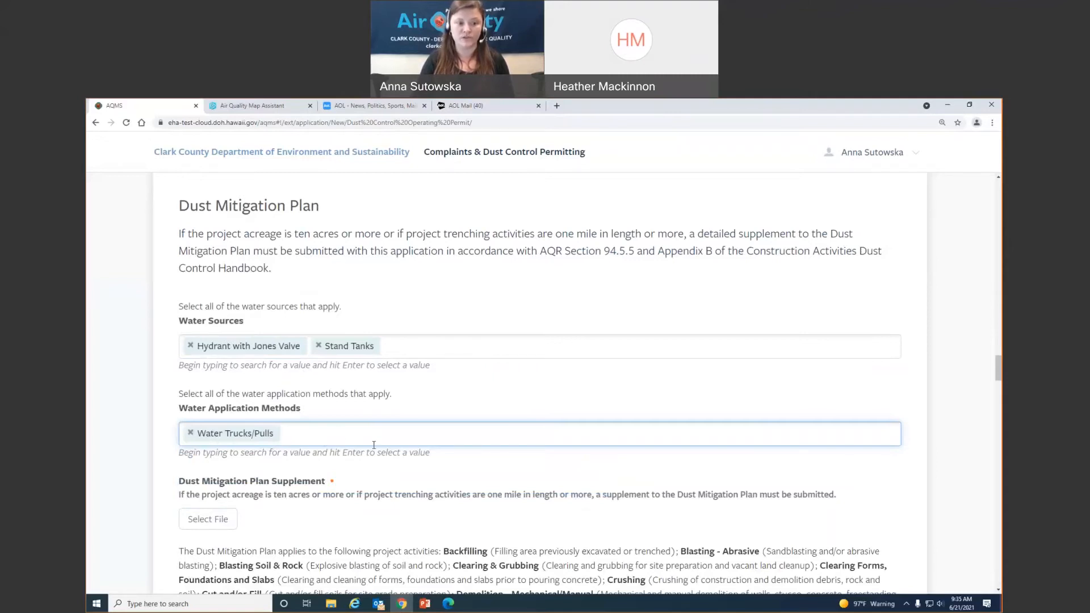
- Open the Coffee Bean Ranch SMP letter from the sample files folder
scroll(374, 444, "down", 2)
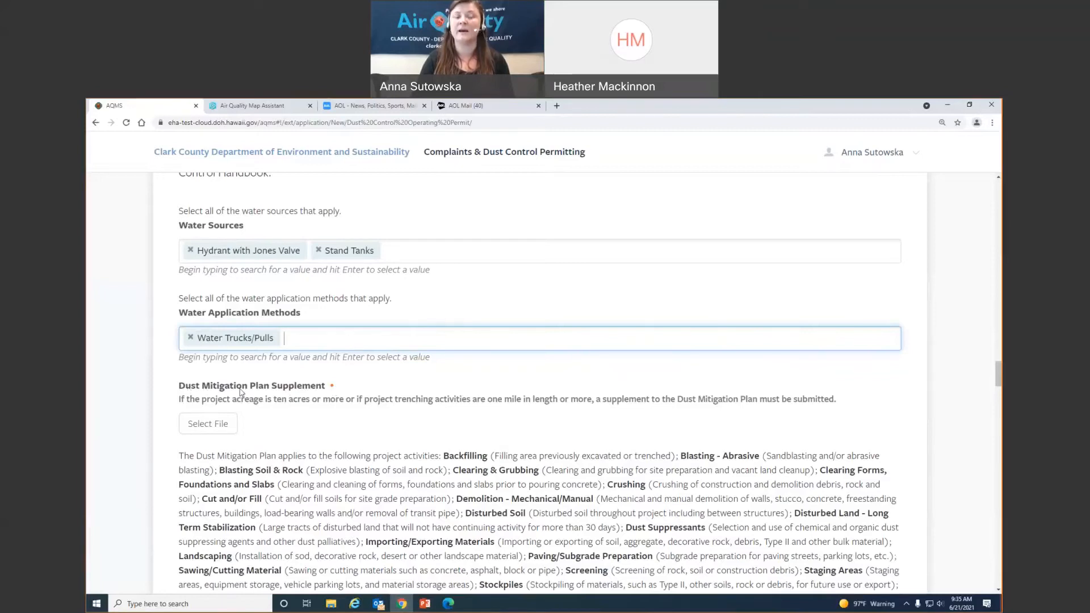
left_click(340, 608)
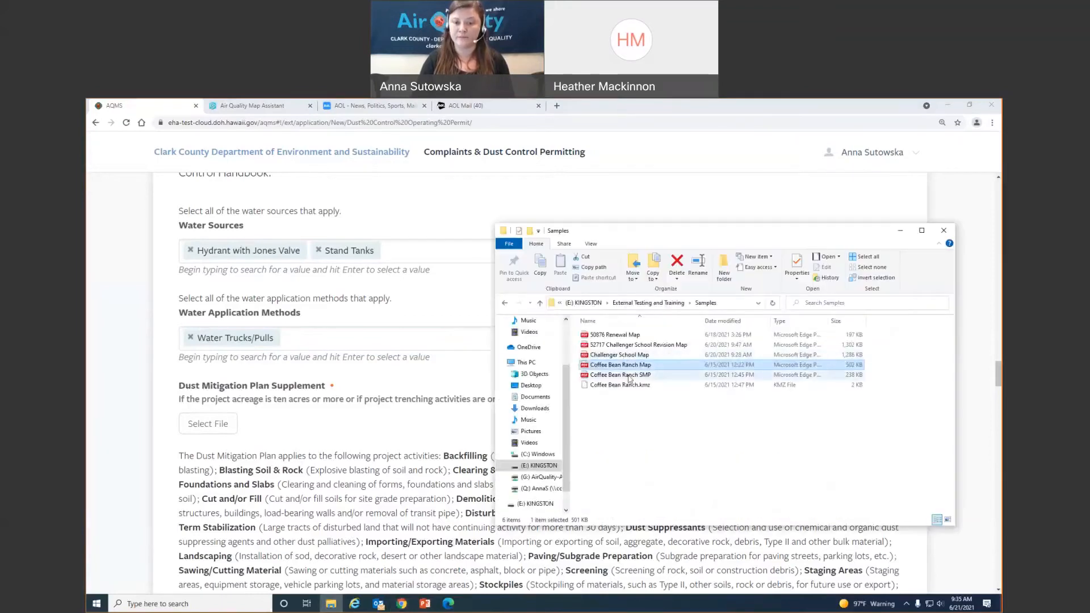
left_click(629, 376)
double_click(629, 376)
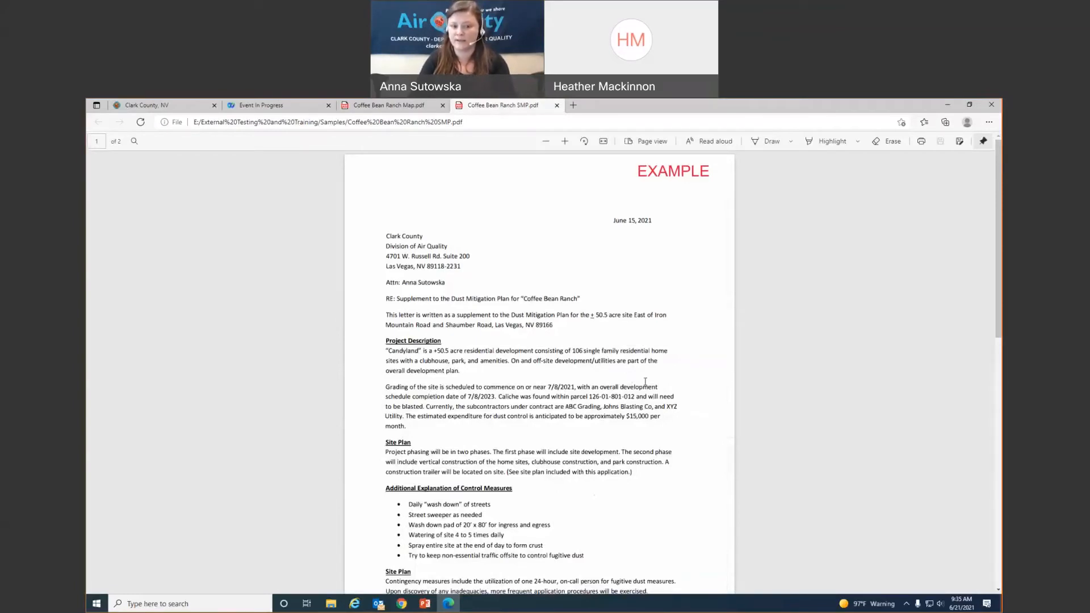
- Scroll through both pages of the Coffee Bean Ranch SMP letter to review it
scroll(645, 382, "down", 9)
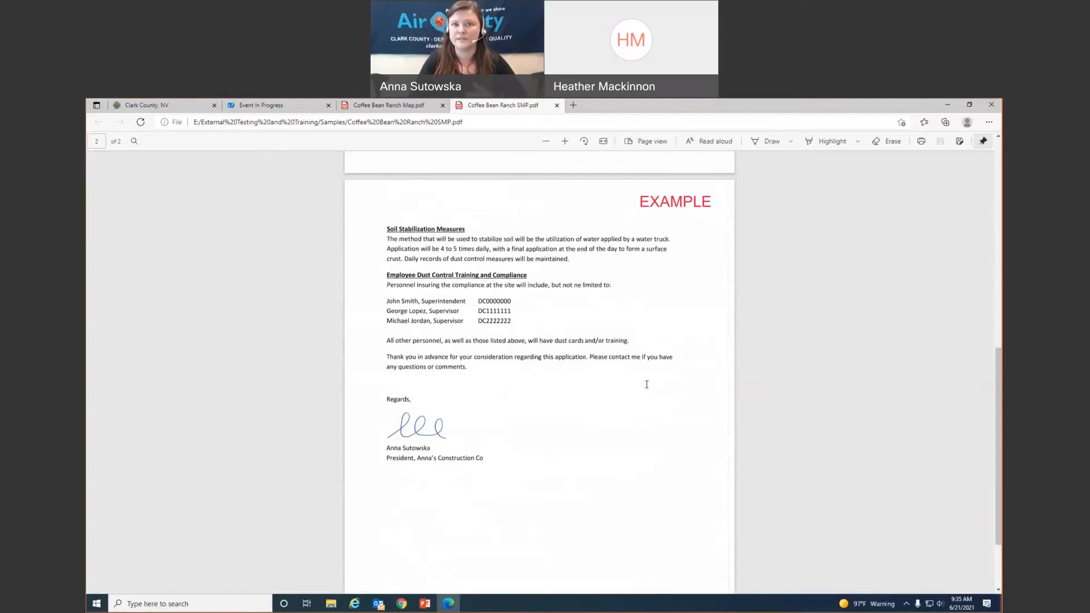
scroll(647, 385, "up", 9)
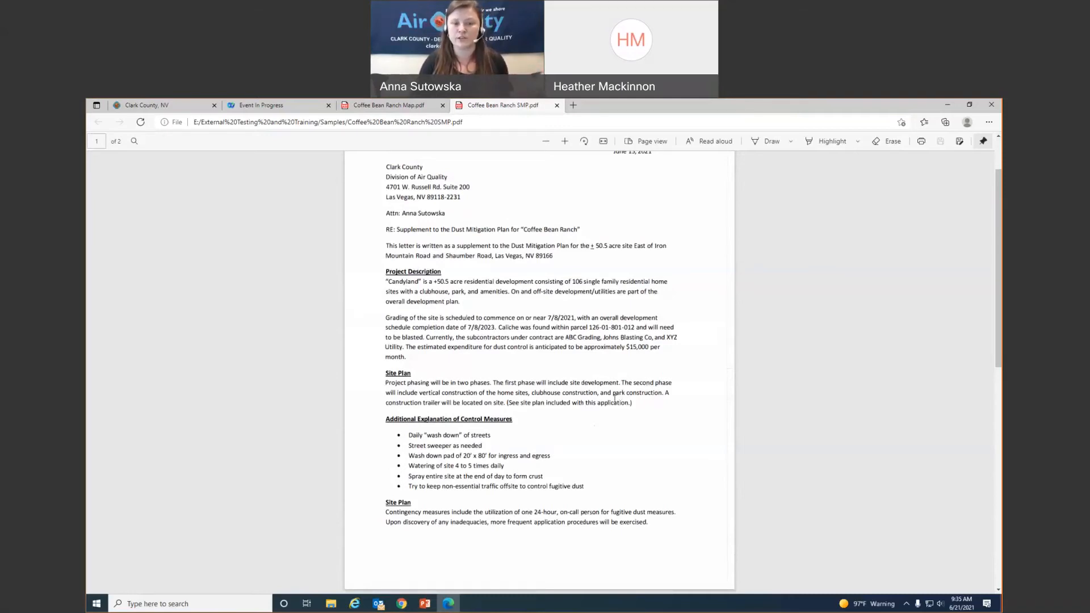
scroll(620, 397, "down", 5)
scroll(615, 404, "down", 2)
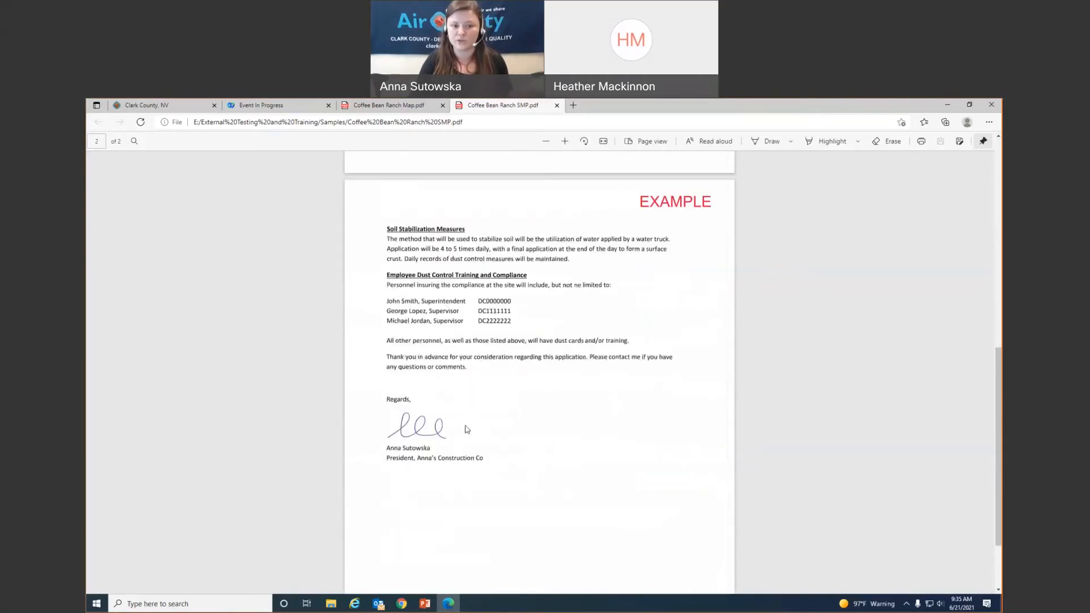
scroll(560, 475, "up", 8)
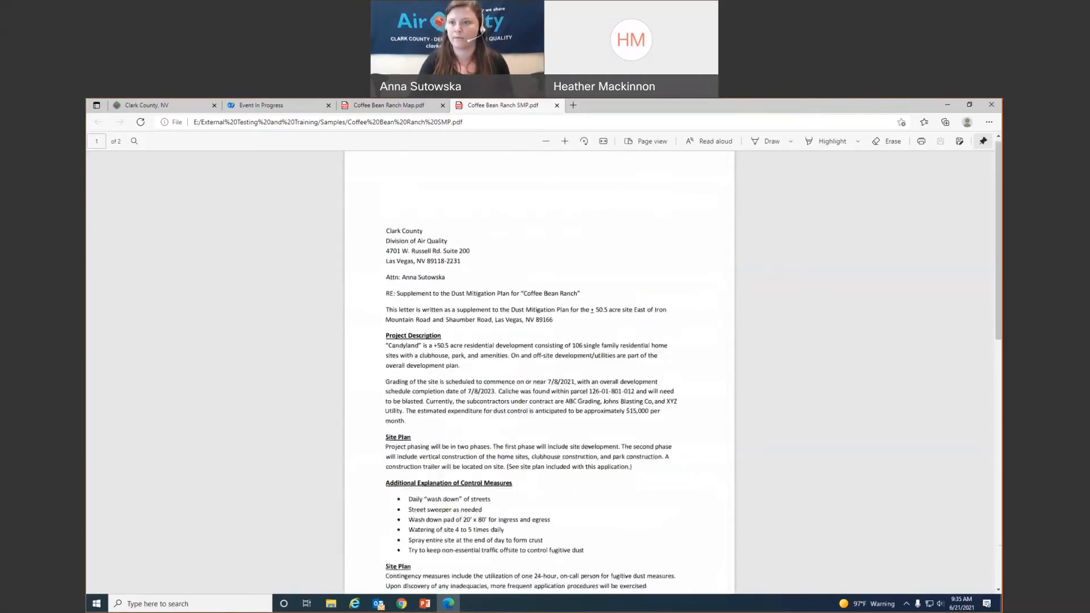
- Attach Coffee Bean Ranch SMP from KINGSTON (E:) > External Testing and Training > Samples as the Dust Mitigation Plan Supplement
left_click(947, 105)
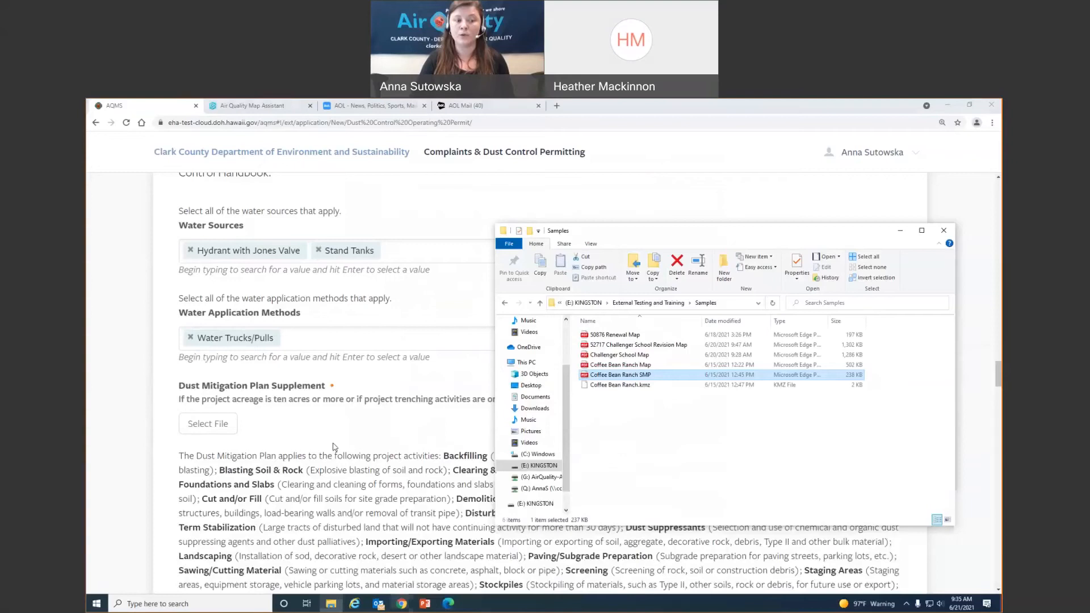
left_click(341, 434)
left_click(214, 427)
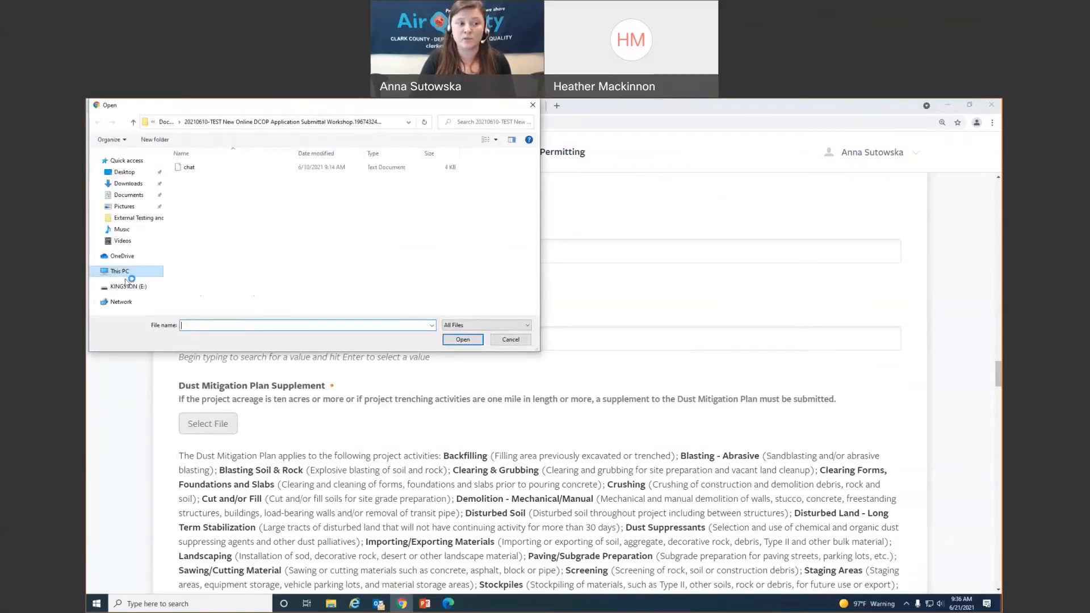
left_click(134, 276)
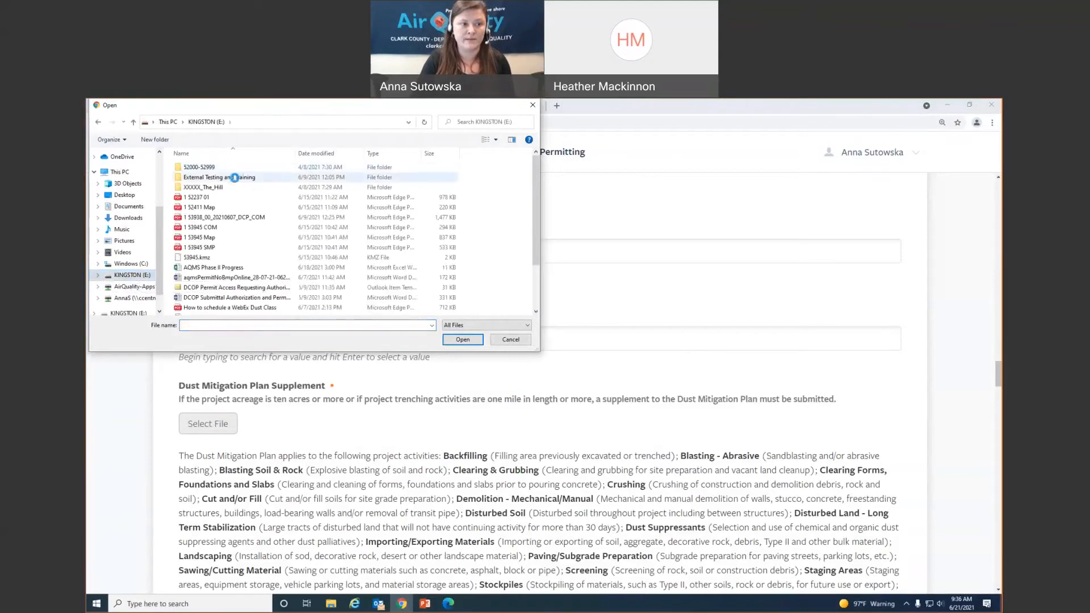
double_click(237, 177)
left_click(250, 170)
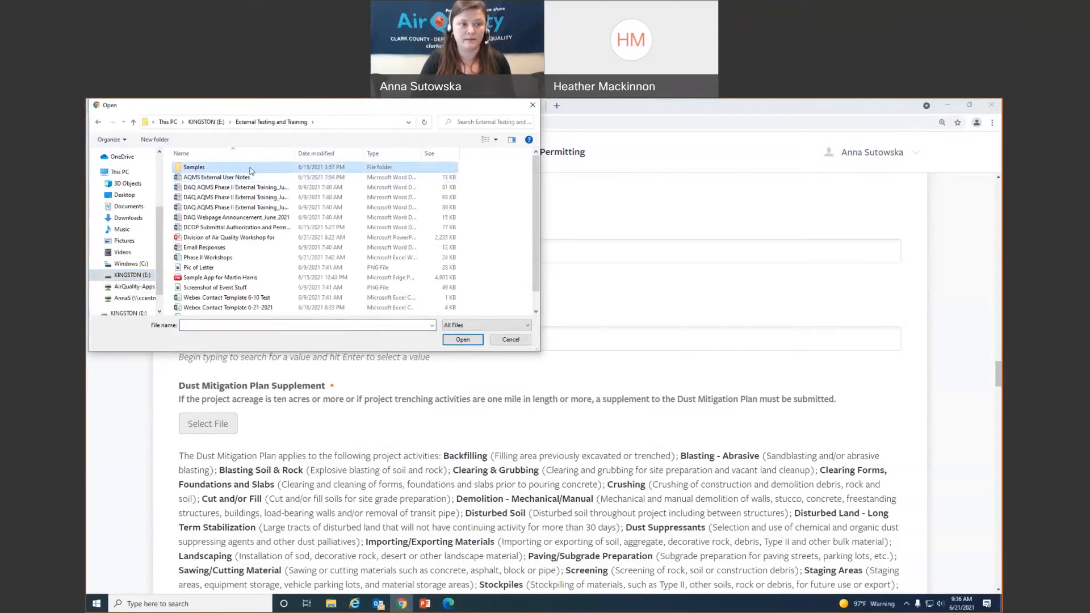
double_click(250, 170)
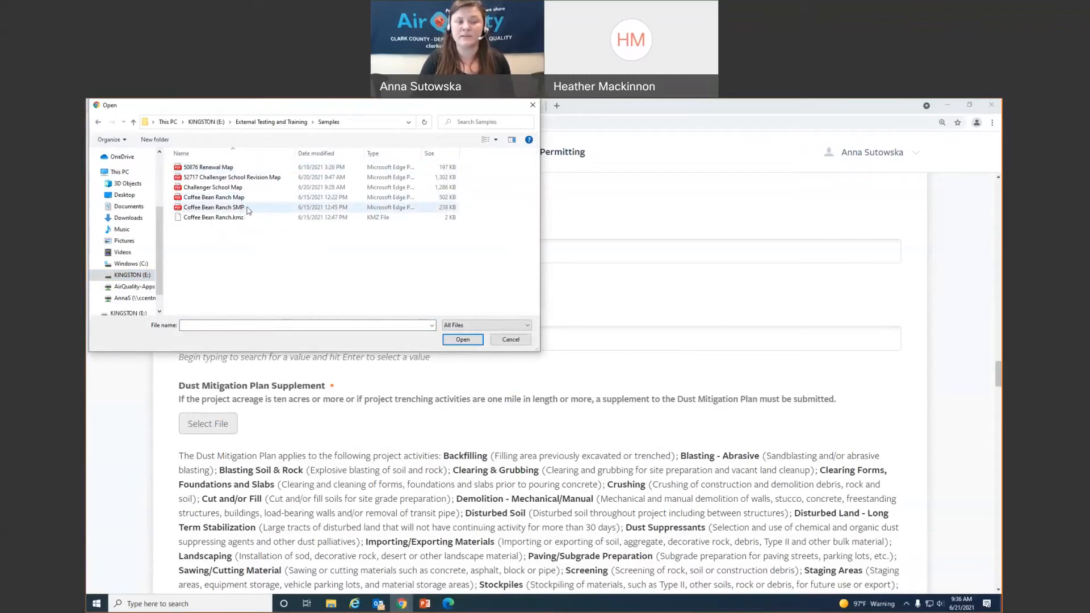
double_click(227, 207)
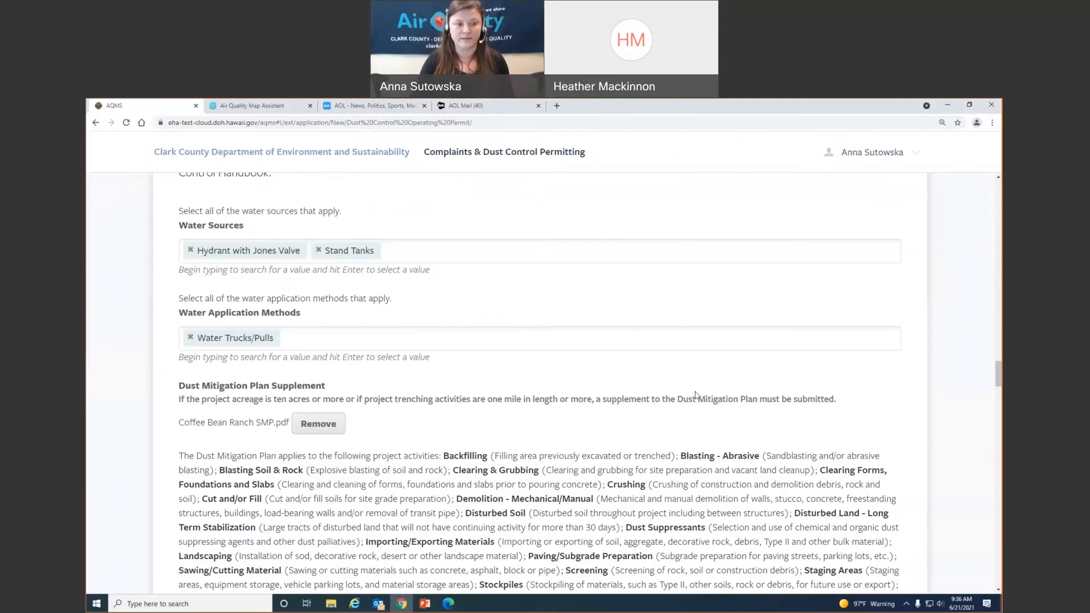
scroll(695, 395, "down", 3)
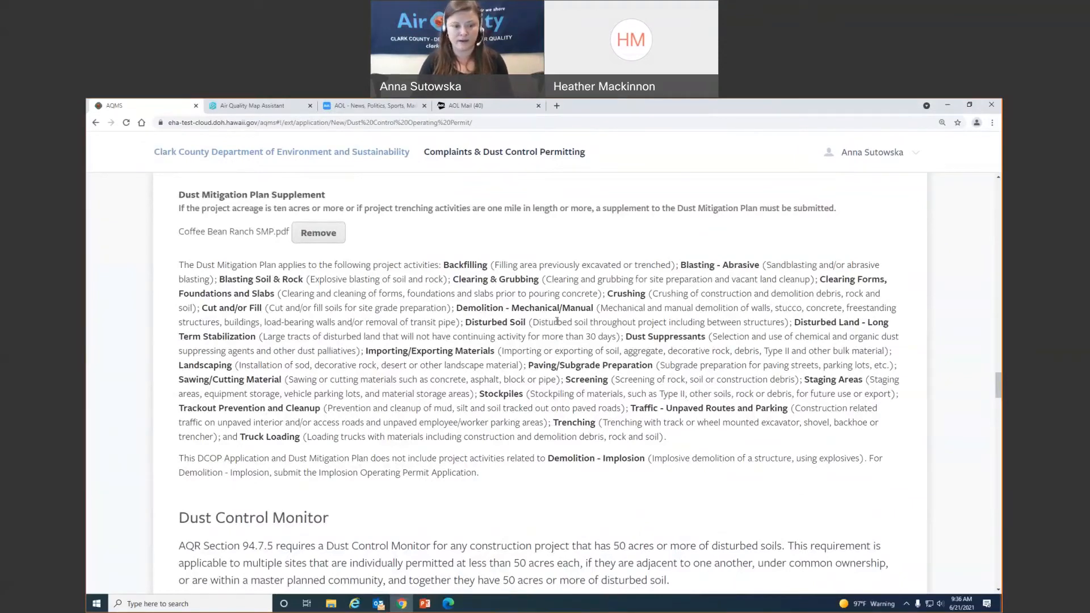
scroll(562, 324, "down", 6)
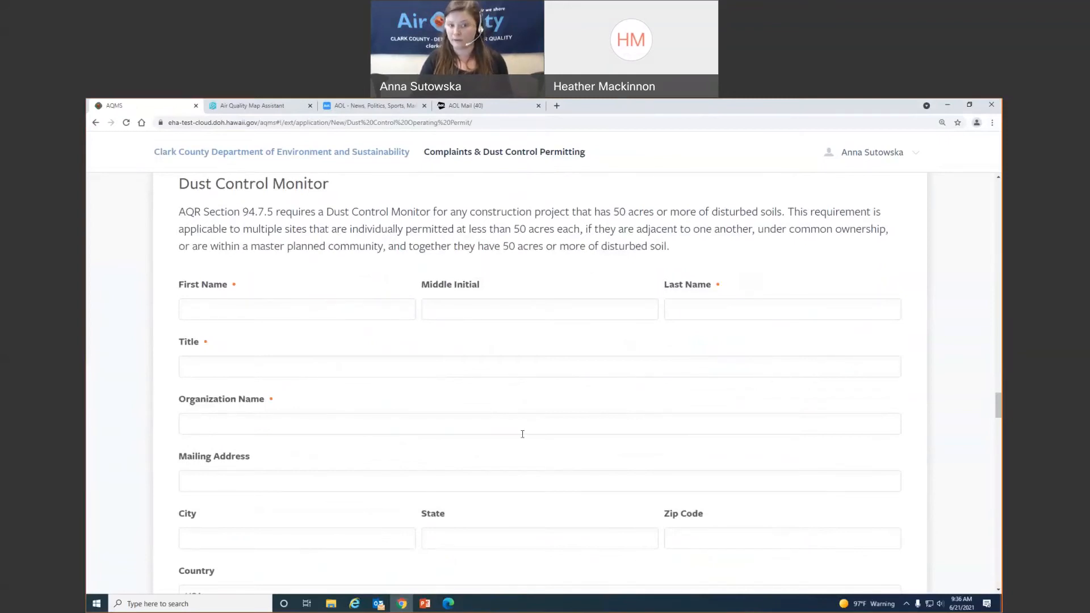
- Enter the monitor's first and last name and the title Dust Monitor, then begin the organization name
left_click(236, 311)
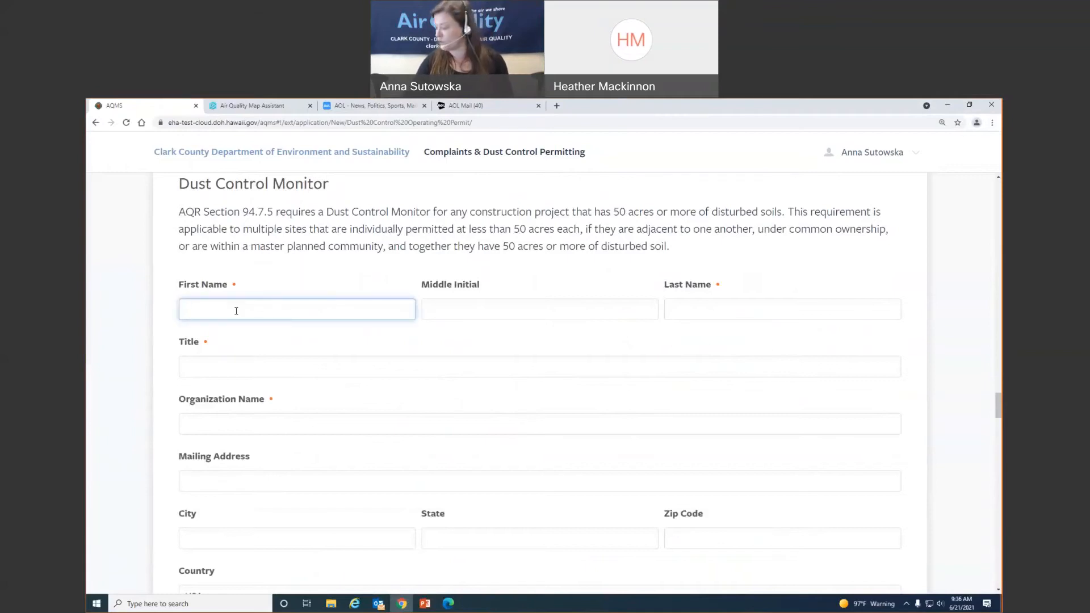
key("Tab")
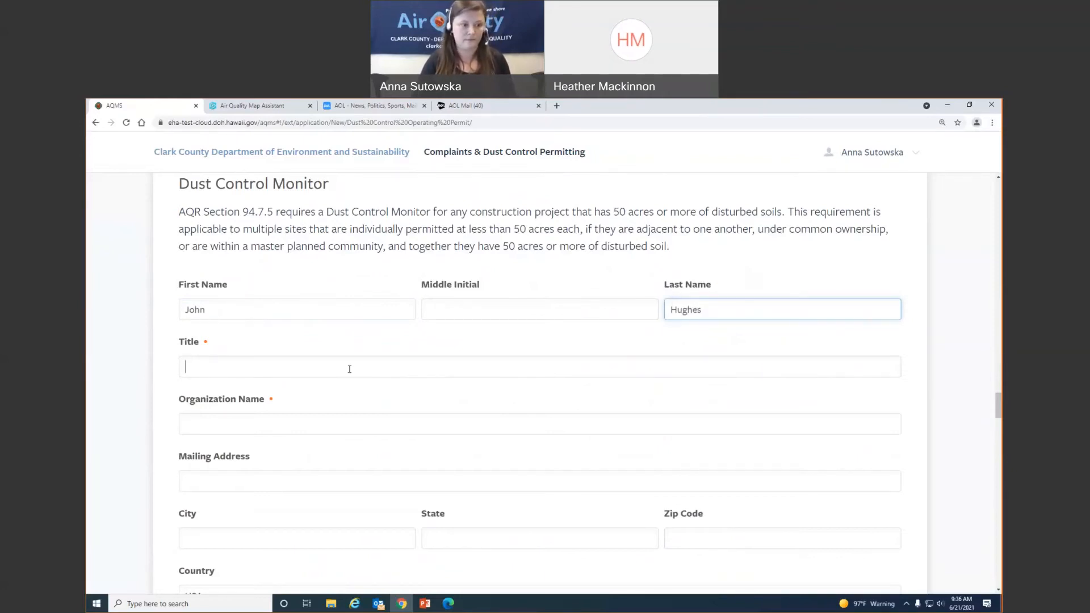
type("Dust")
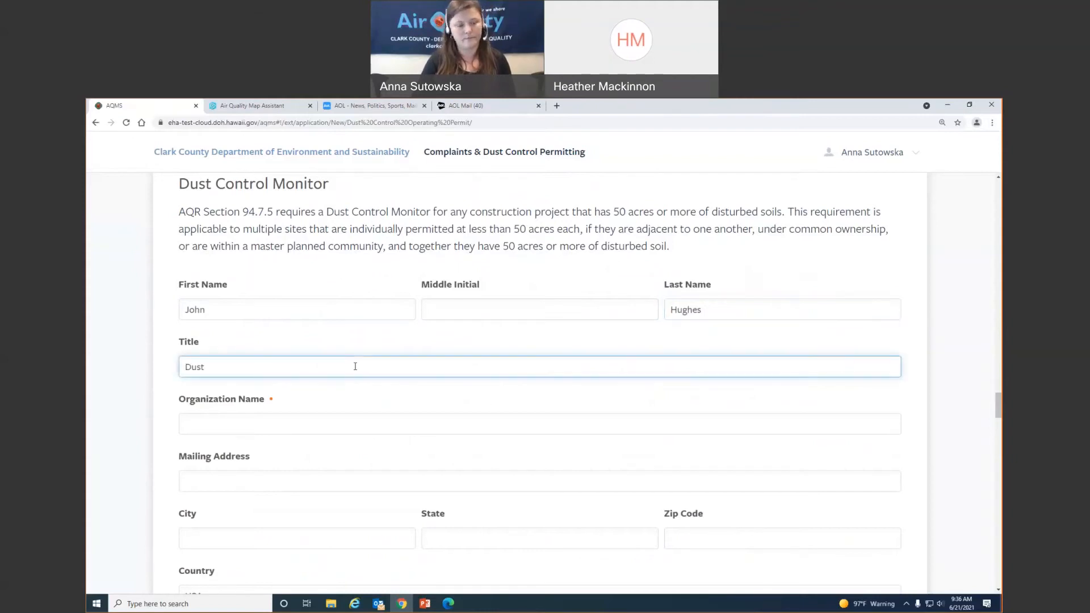
type(" Monitor")
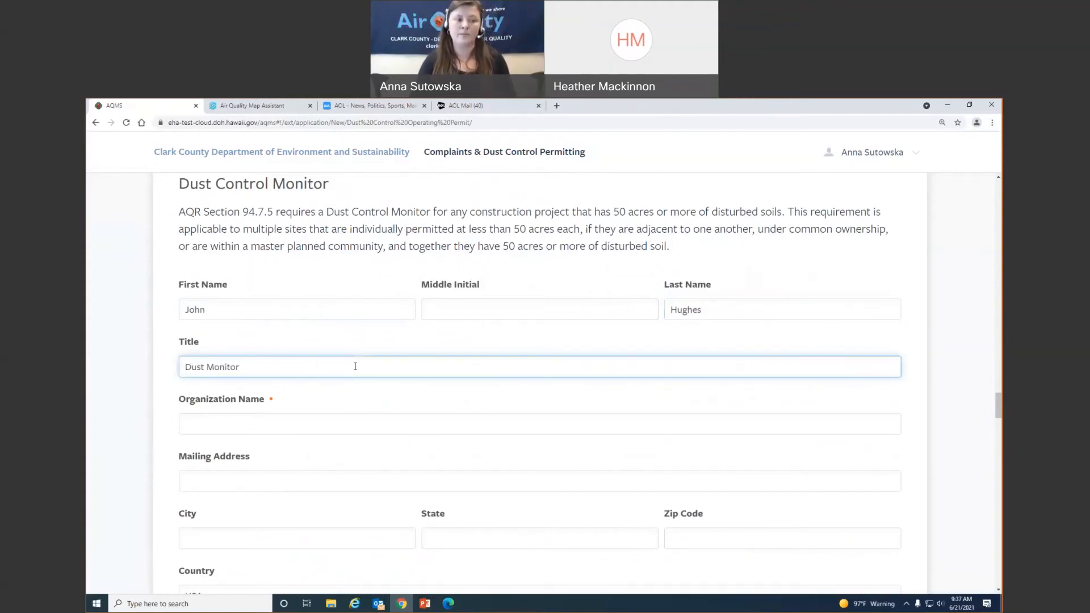
key("Tab")
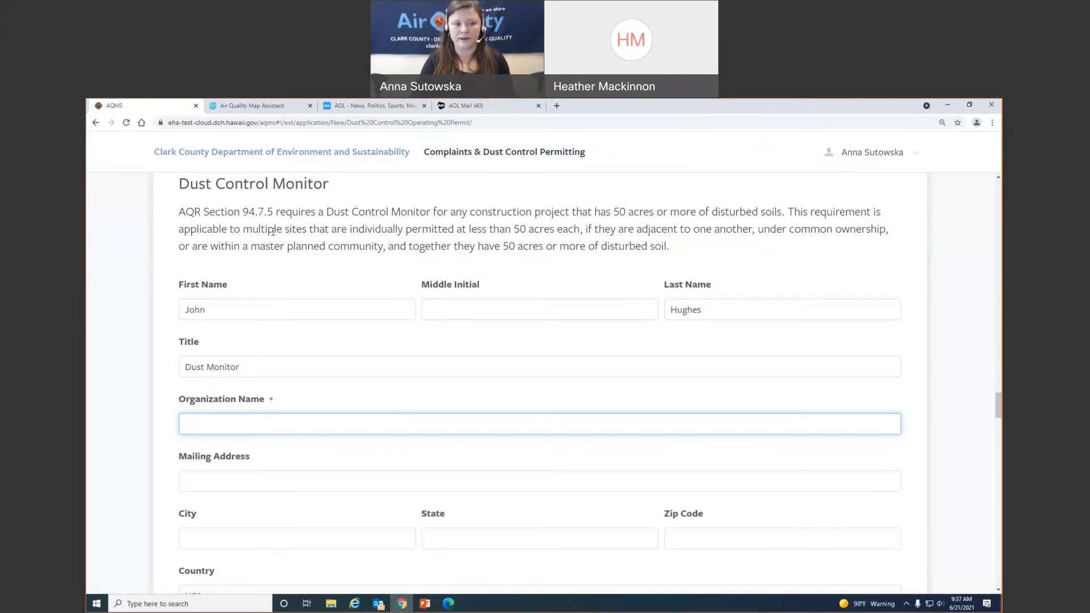
scroll(360, 402, "down", 2)
type("Anna's")
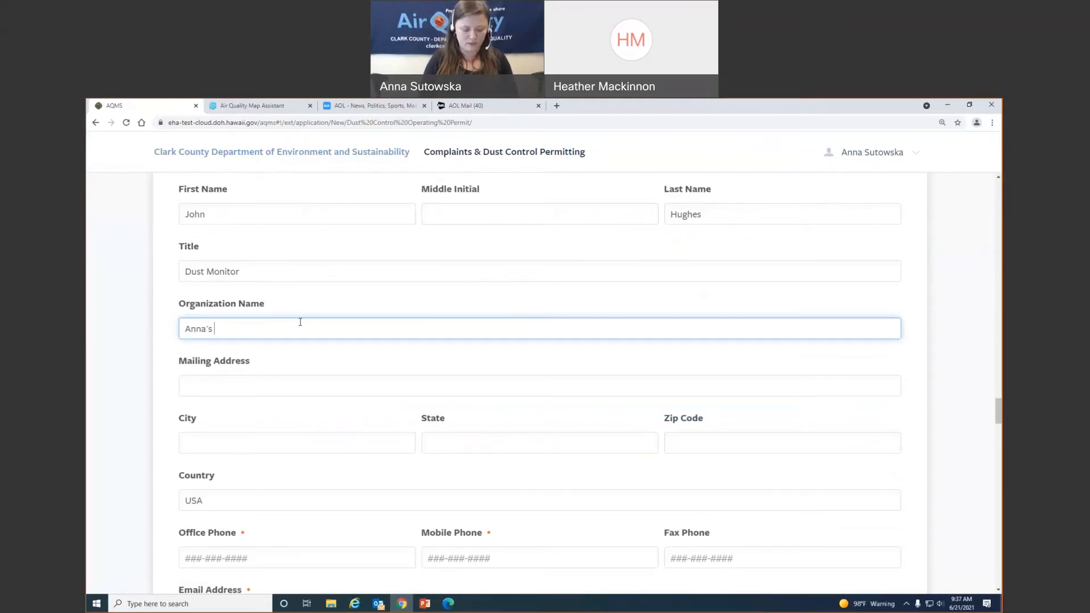
type("C")
key("BackSpace")
- Finish the organization name and enter the monitor's office, mobile and fax phone numbers
type("Construction Co.")
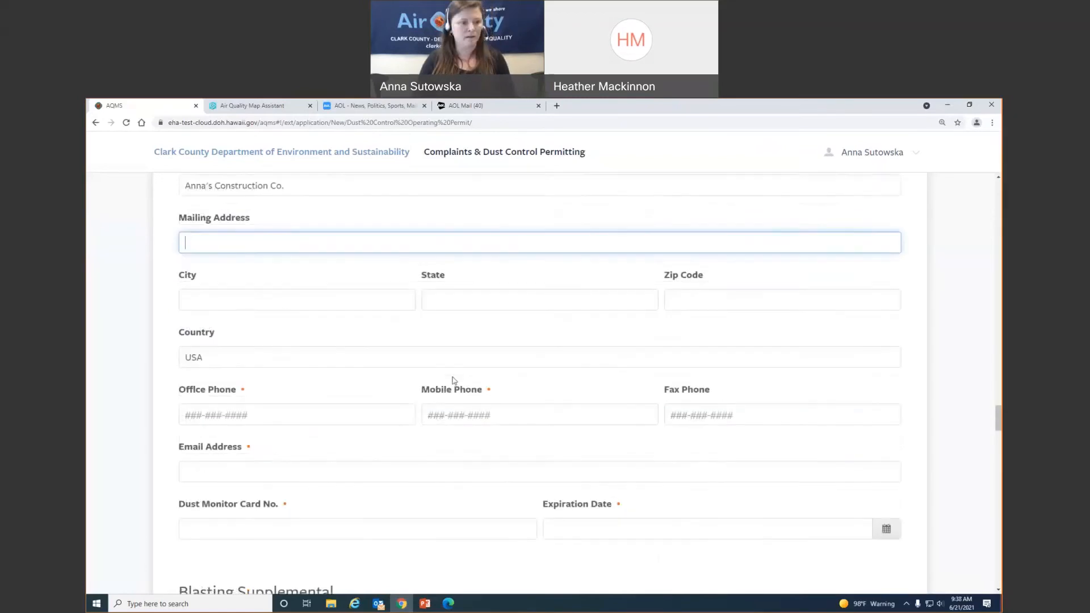
scroll(452, 379, "down", 1)
left_click(239, 367)
type("7")
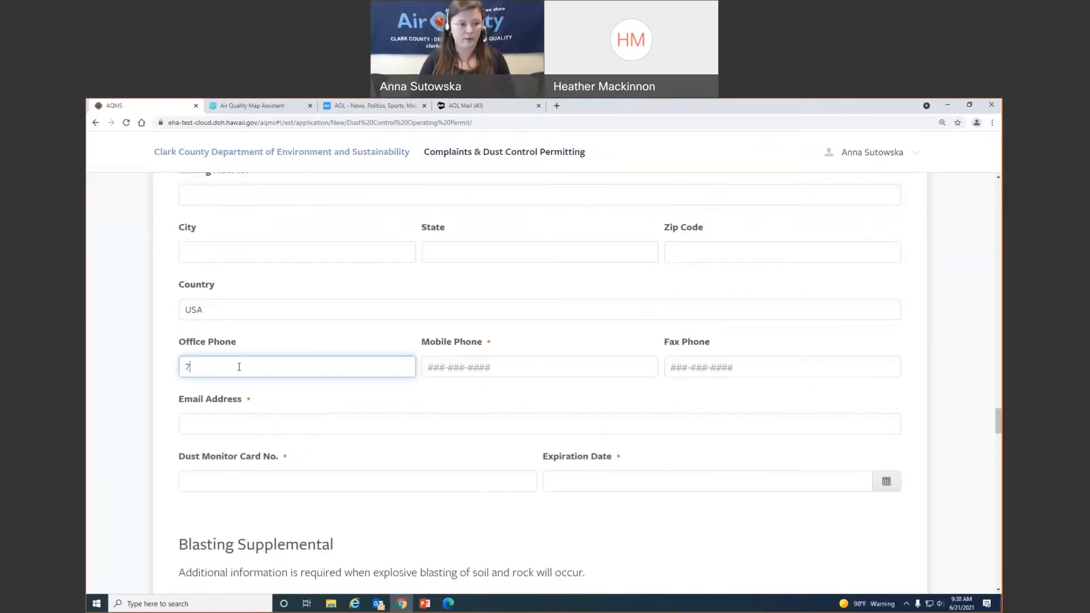
type("02-111-1111")
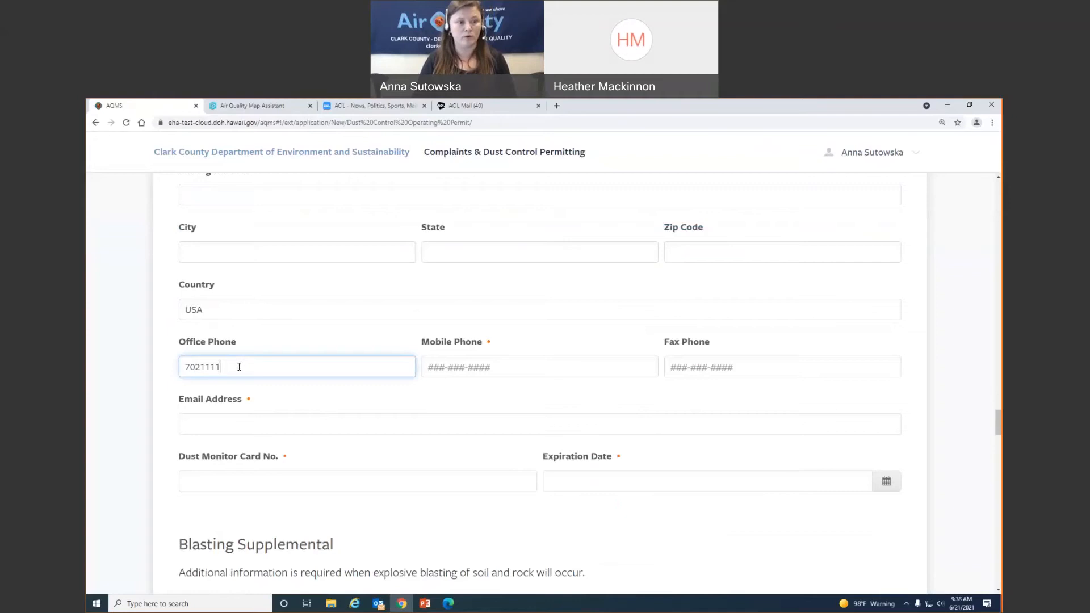
key("Tab")
type("7")
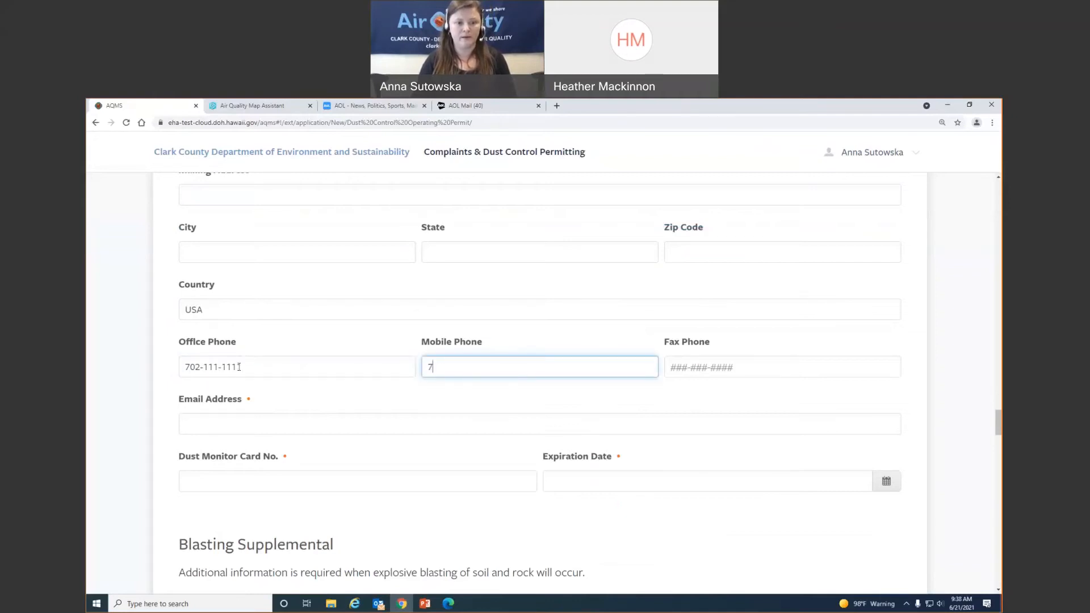
type("02-888-8888")
key("Tab")
type("702-333-3333")
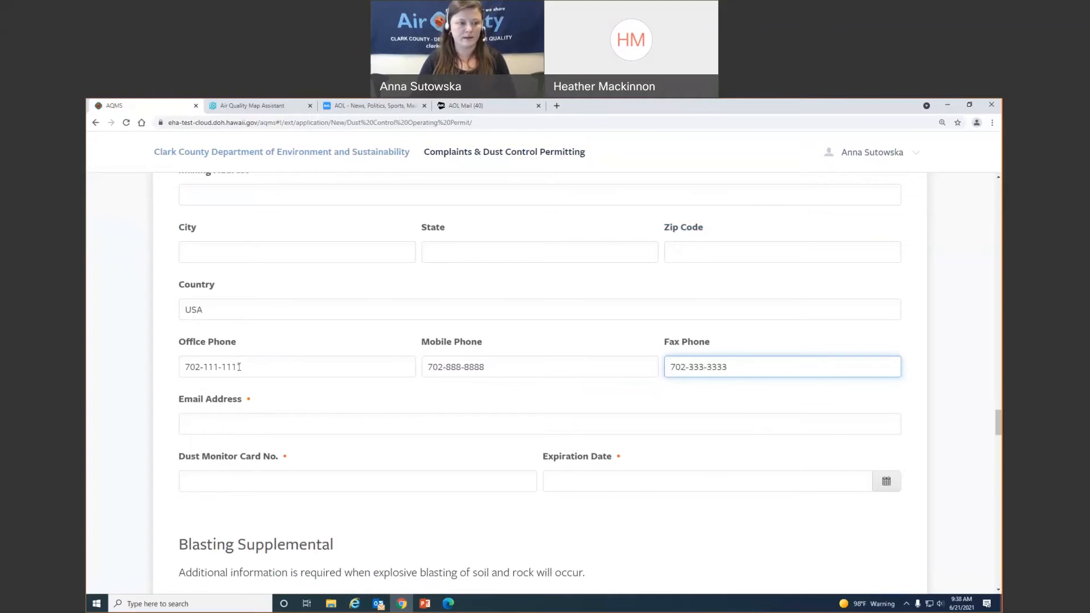
left_click(221, 429)
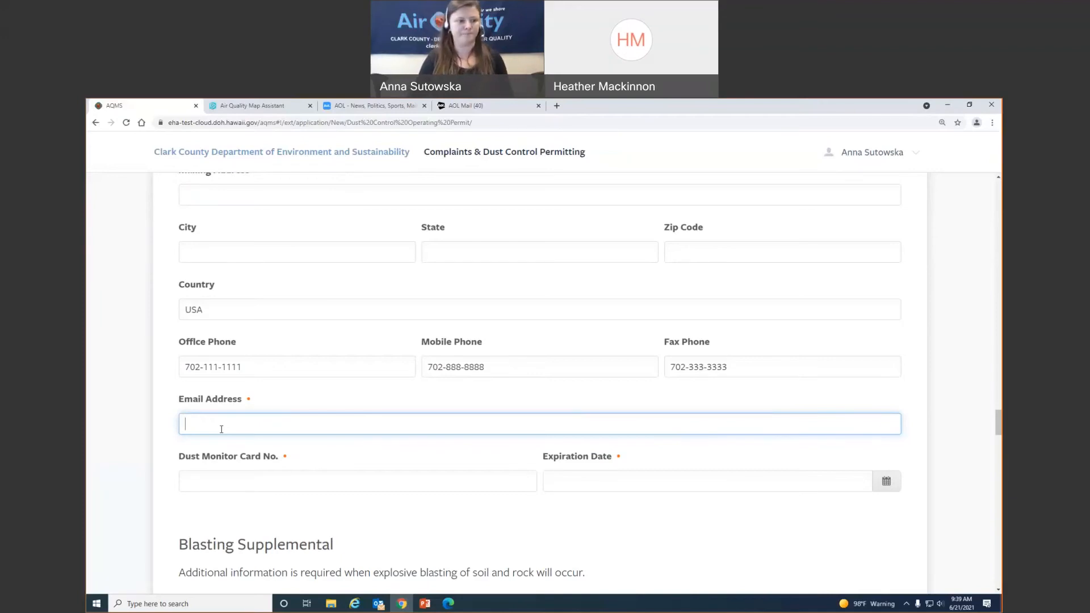
- Enter the monitor's e-mail address, dust monitor card number and card expiration date 04/01/2024
type("w")
key("BackSpace")
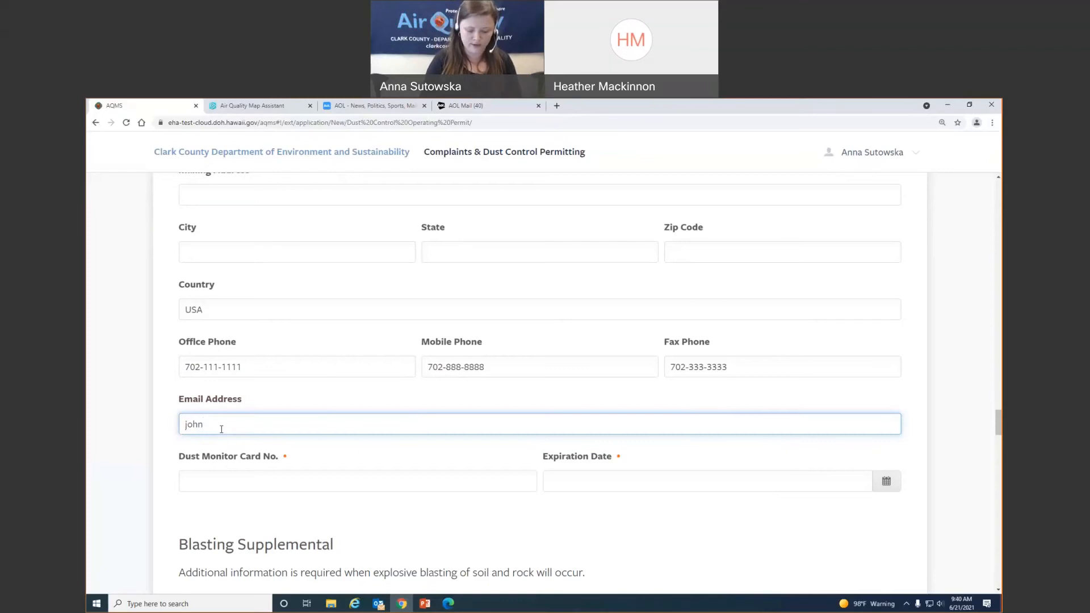
key("Tab")
type("D")
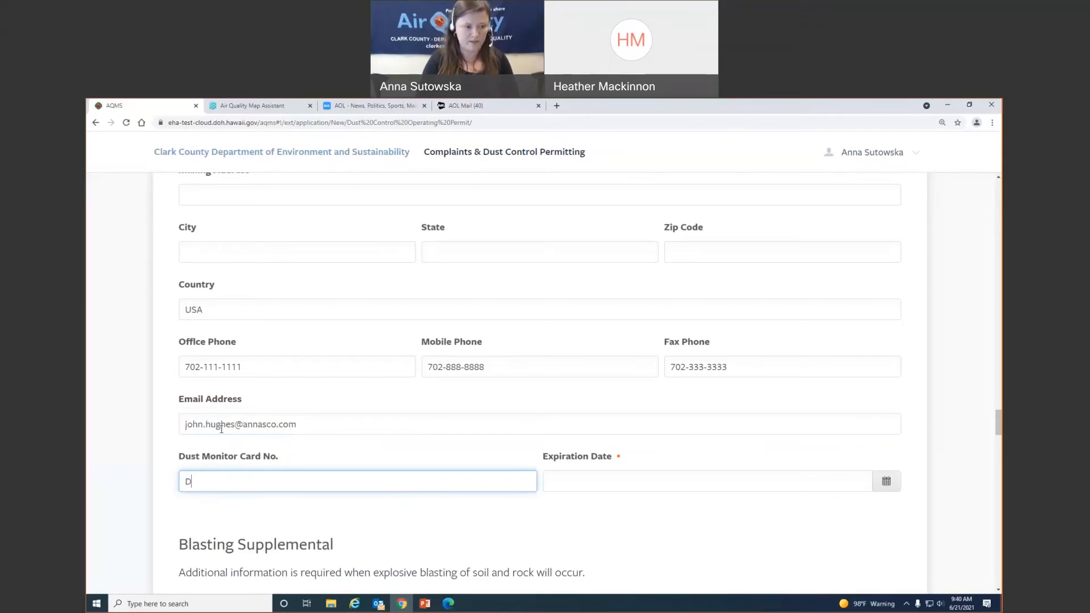
type("M123")
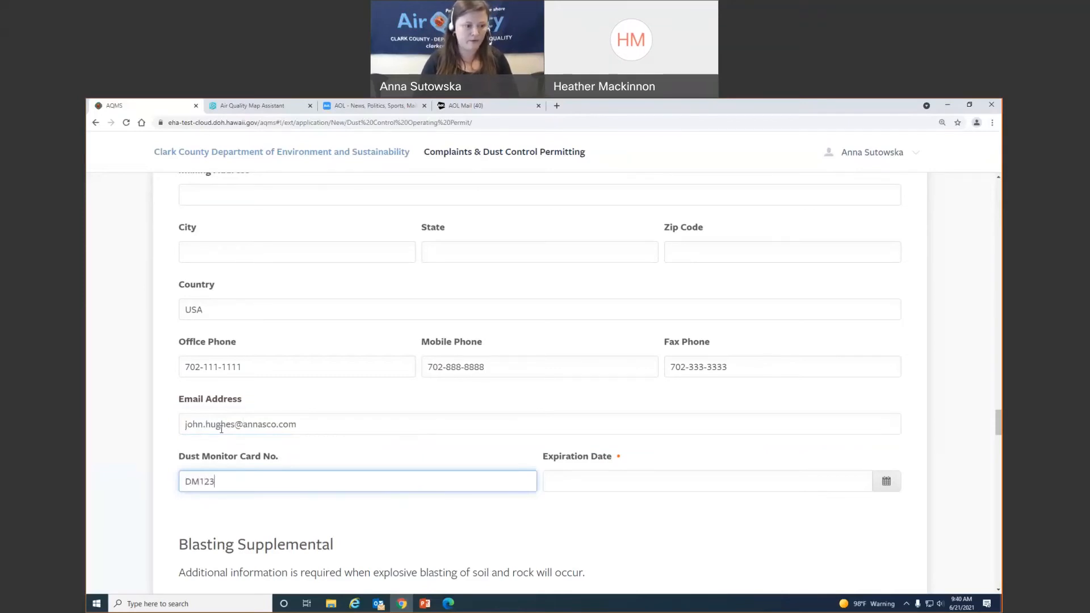
type("4567")
key("Tab")
type("0")
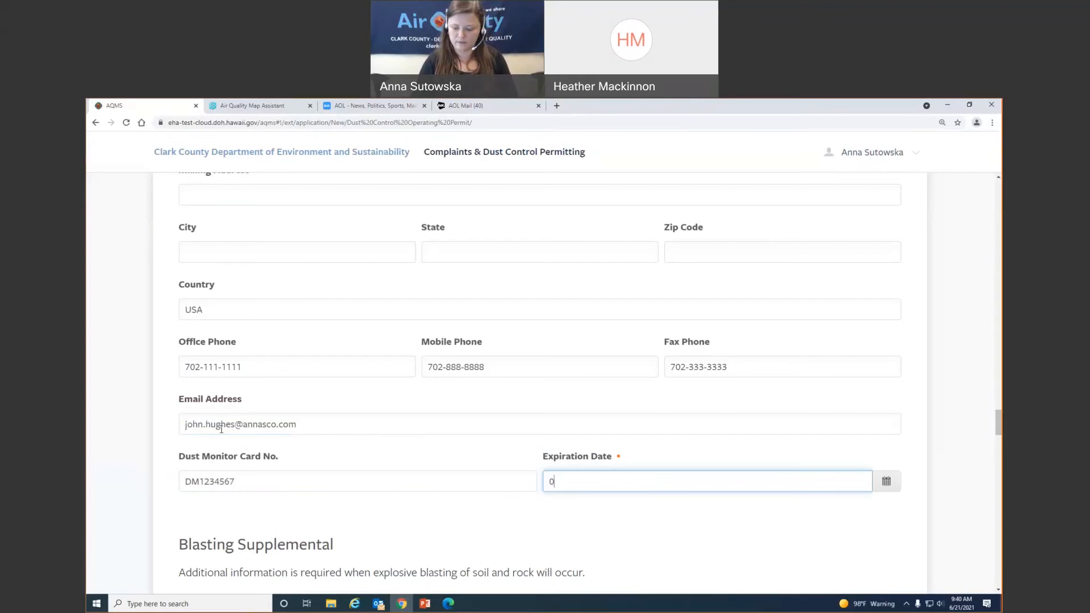
type("4/01/2024")
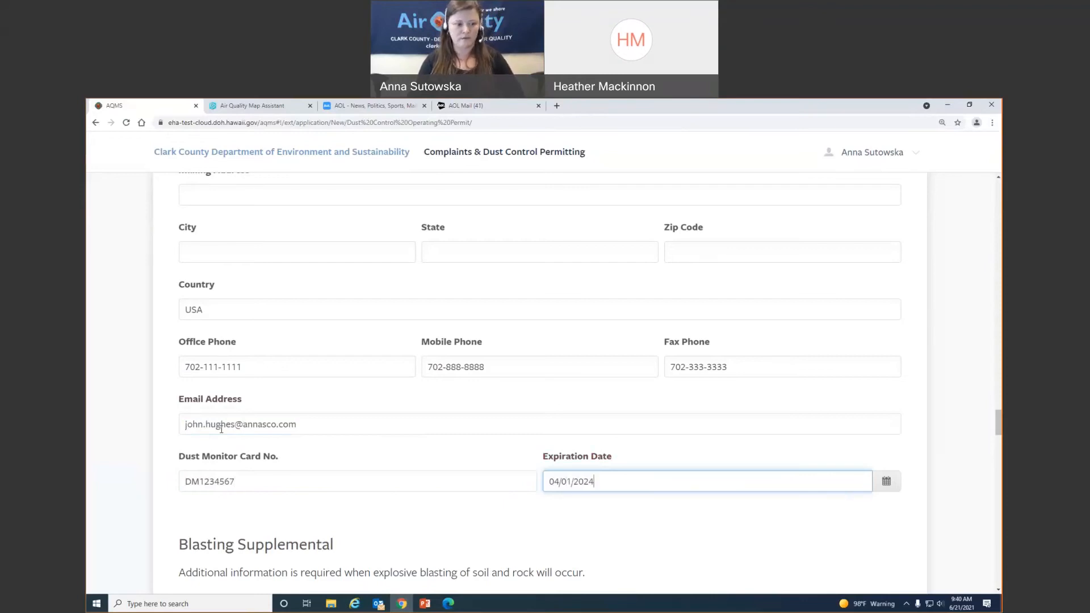
scroll(417, 552, "down", 3)
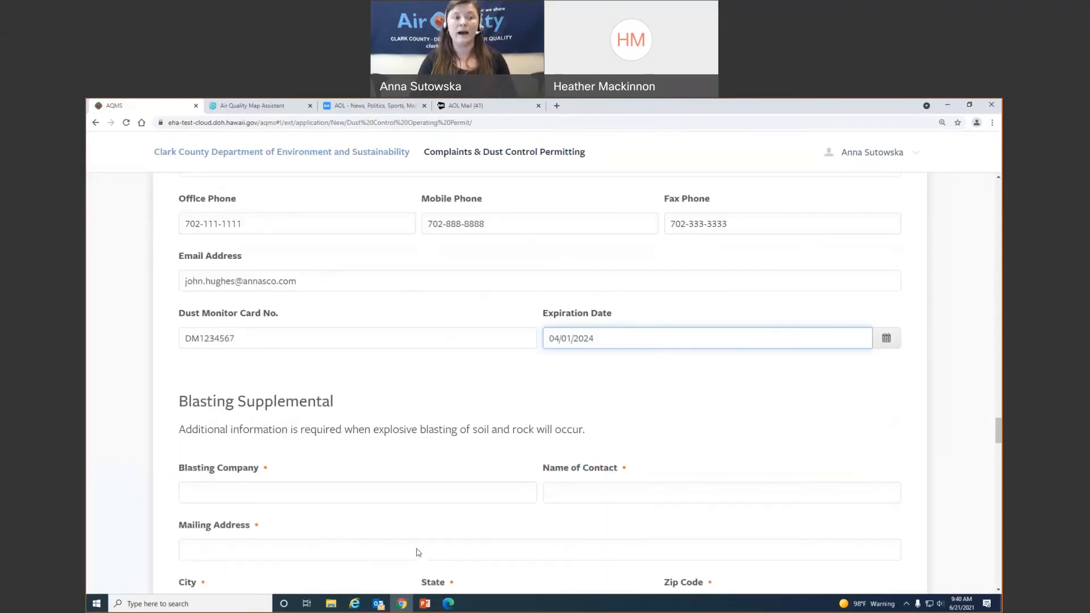
scroll(418, 550, "down", 3)
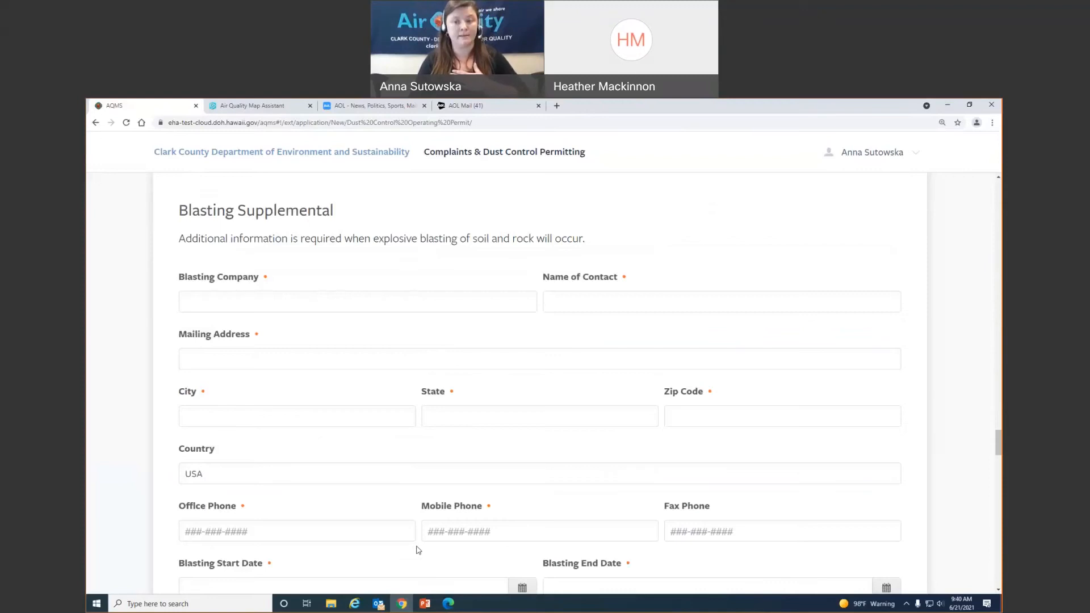
scroll(457, 415, "up", 20)
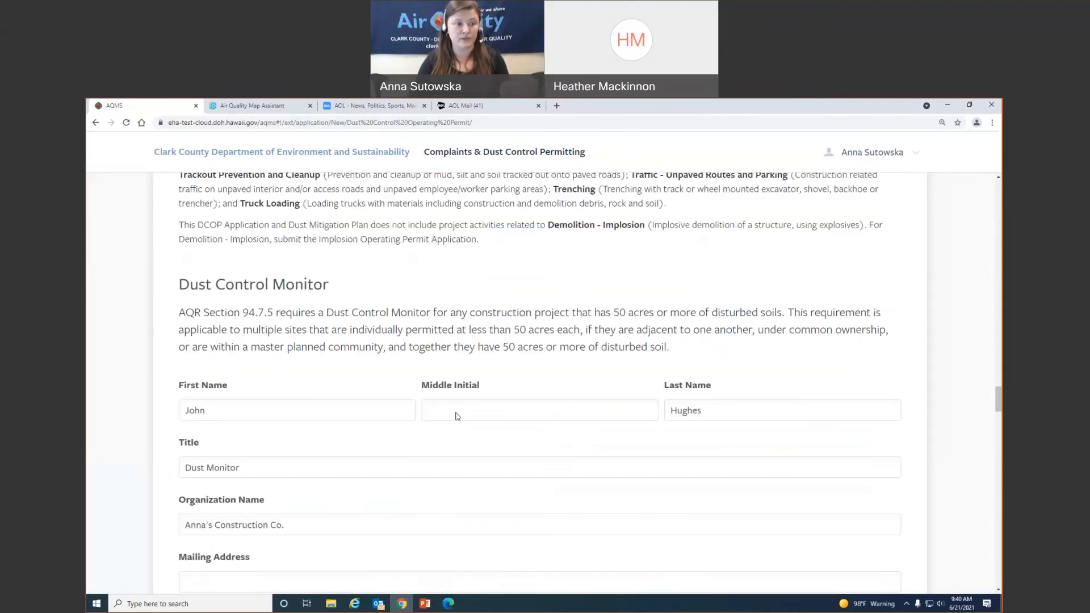
scroll(457, 416, "up", 15)
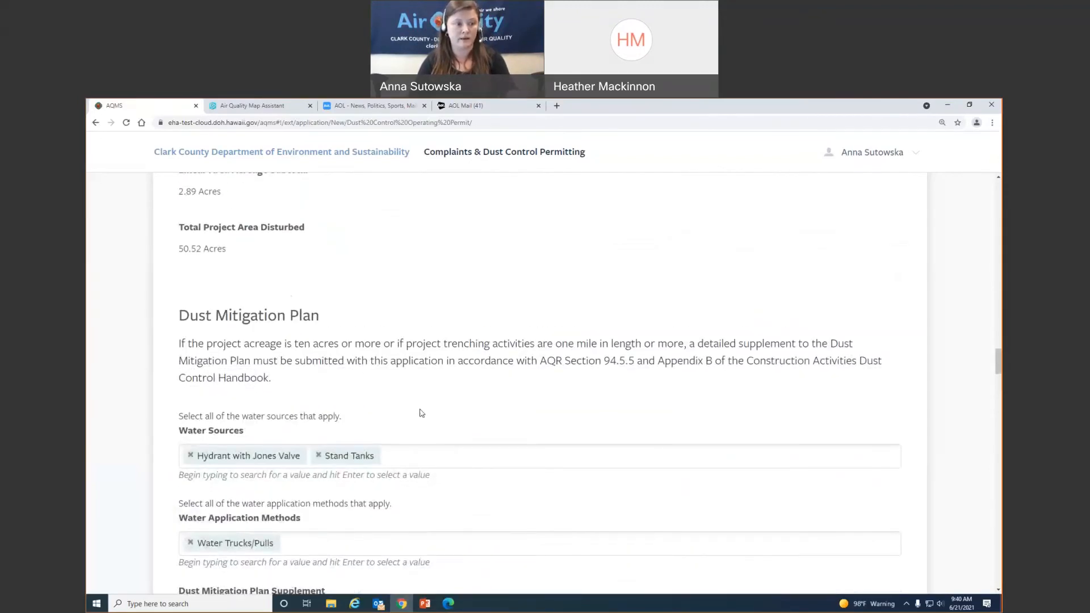
scroll(422, 413, "up", 5)
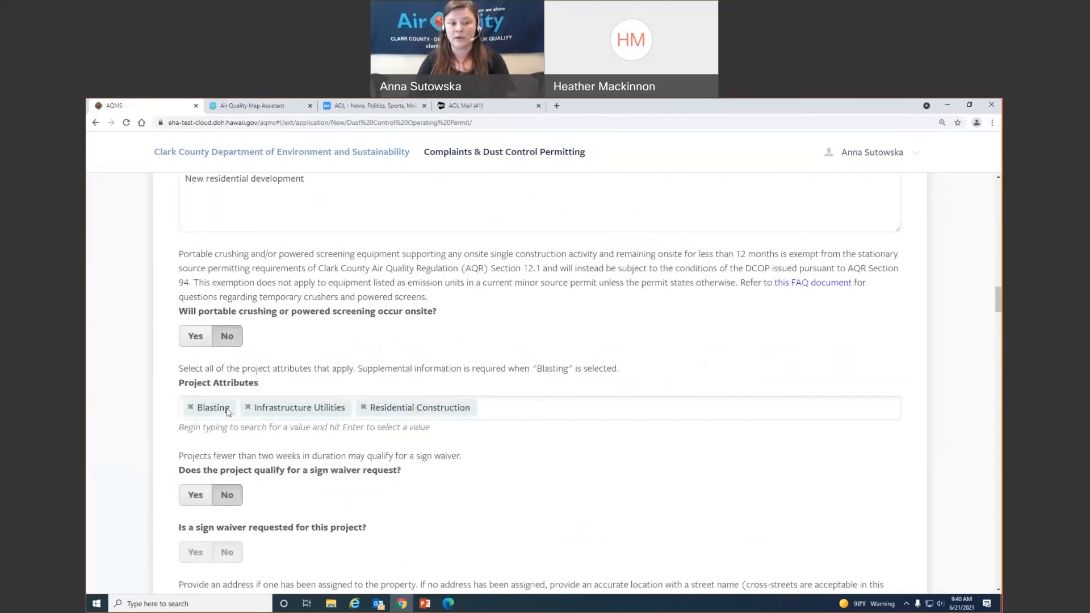
scroll(227, 411, "down", 20)
scroll(388, 424, "down", 20)
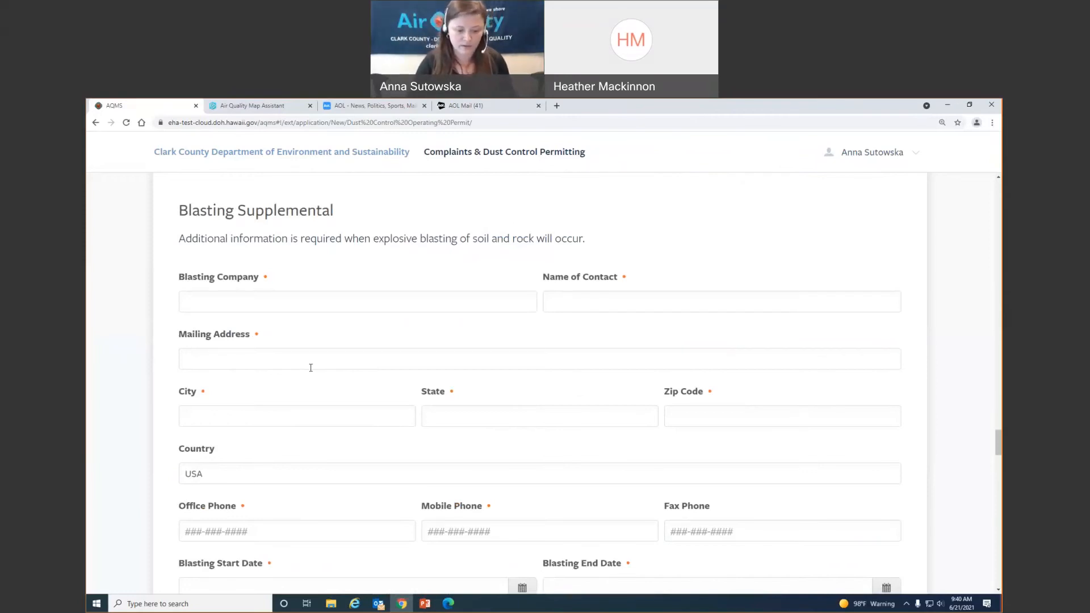
- Enter the blasting company name, its contact person and its full mailing address
left_click(207, 301)
type("Joh")
type("ns C")
type("lasting Companyu")
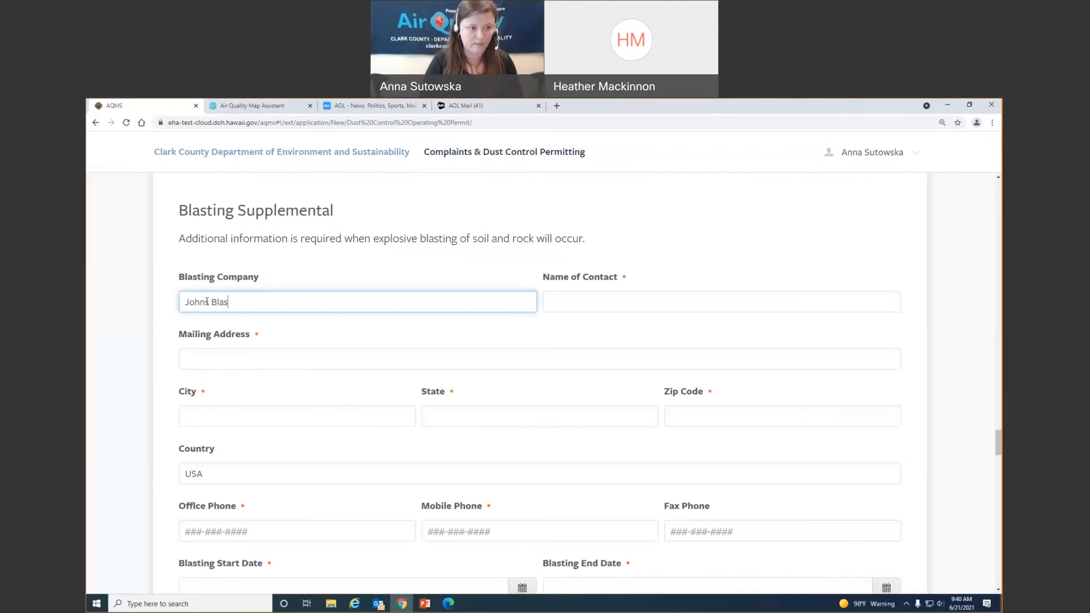
key("BackSpace")
key("BackSpace")
key("Tab")
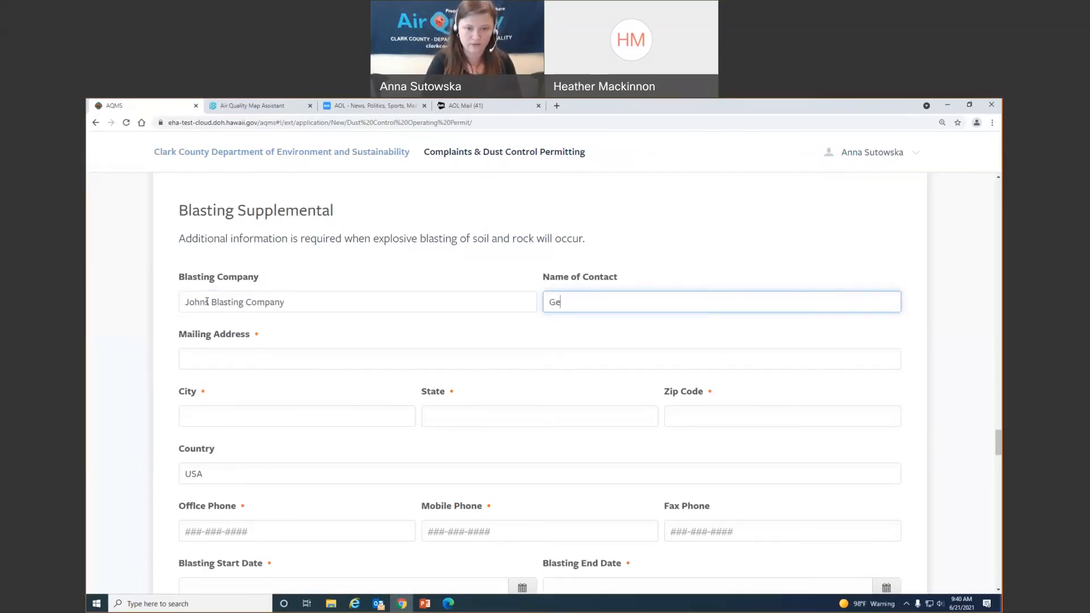
key("Tab")
type("162")
key("BackSpace")
key("BackSpace")
key("BackSpace")
type("1324 S Blast Ave")
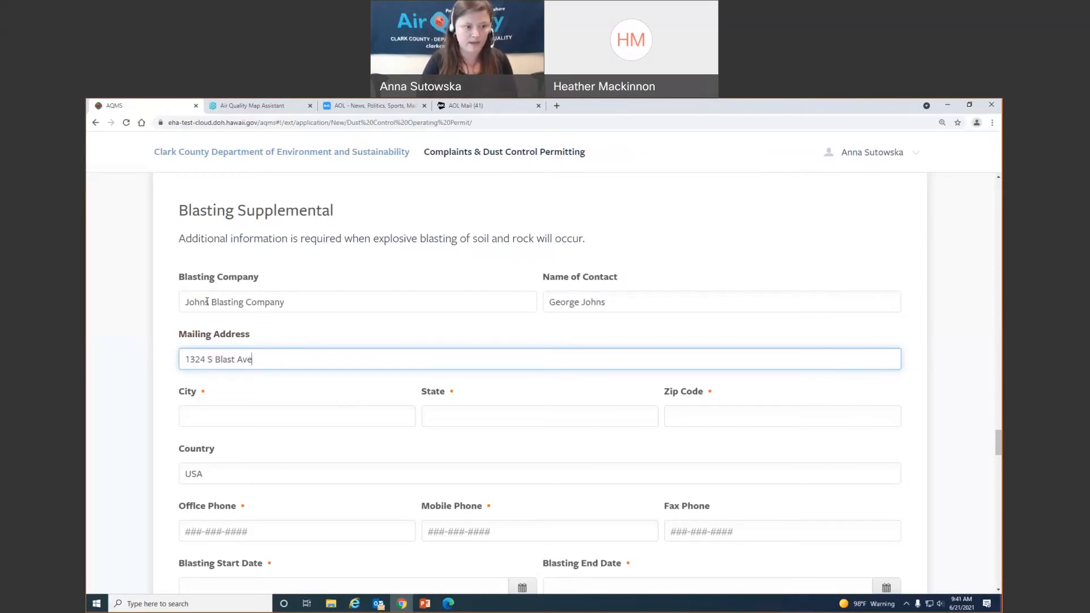
key("Tab")
type("Las Vegas")
key("Tab")
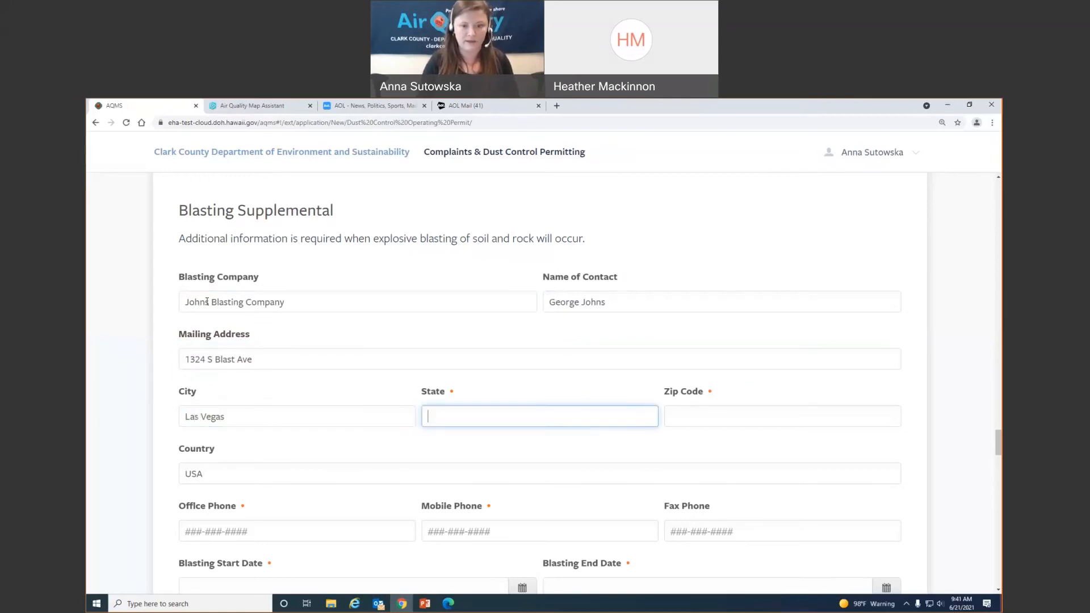
type("NV")
key("Tab")
type("89129")
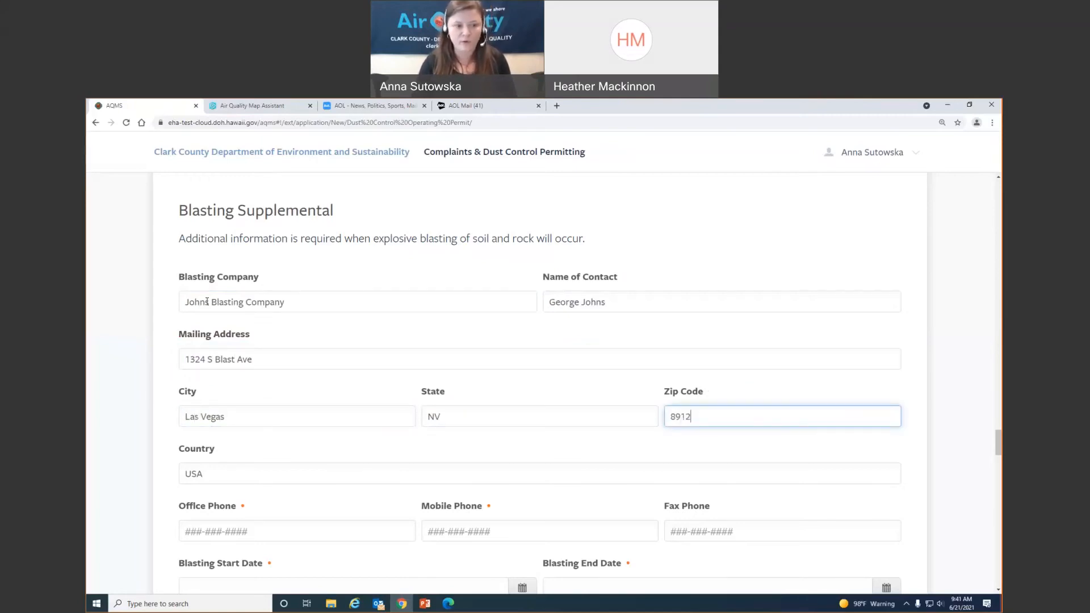
key("Tab")
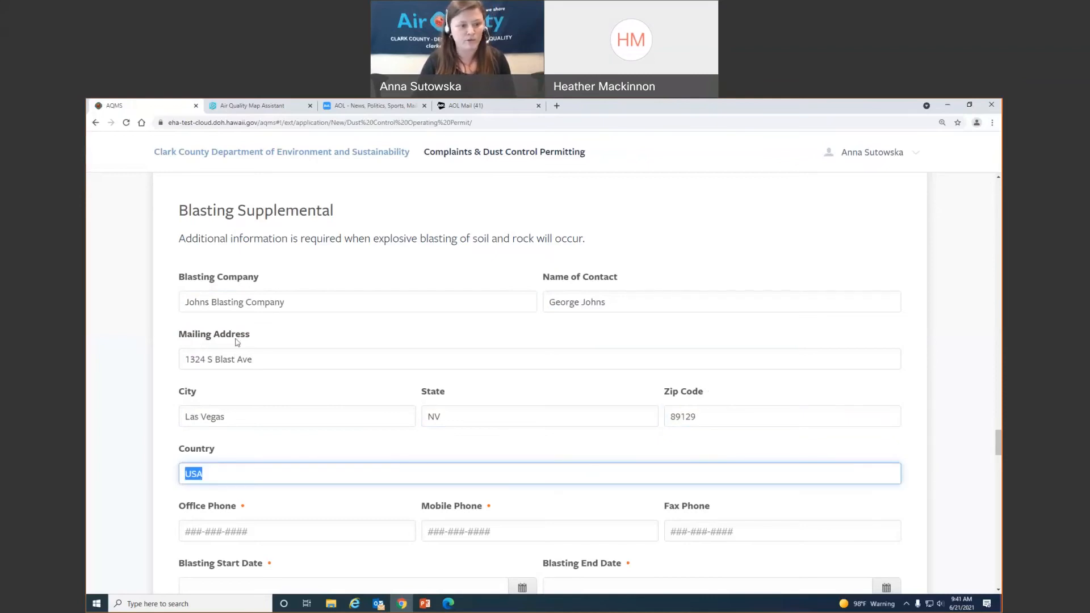
scroll(238, 342, "down", 2)
- Enter the blasting company's office, mobile and fax phone numbers
left_click(257, 436)
type("7")
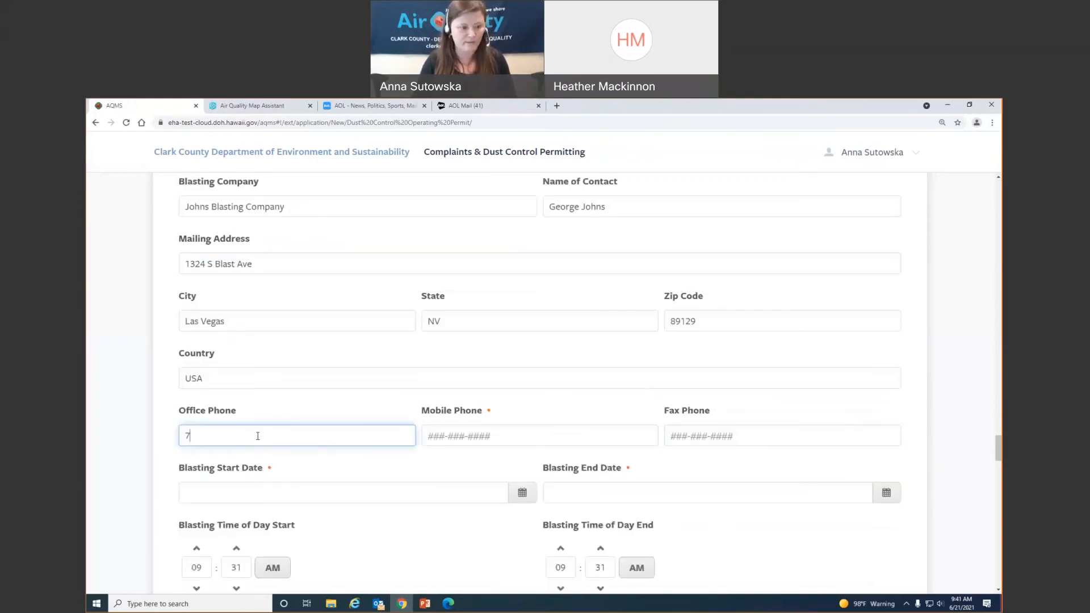
type("02-555-55")
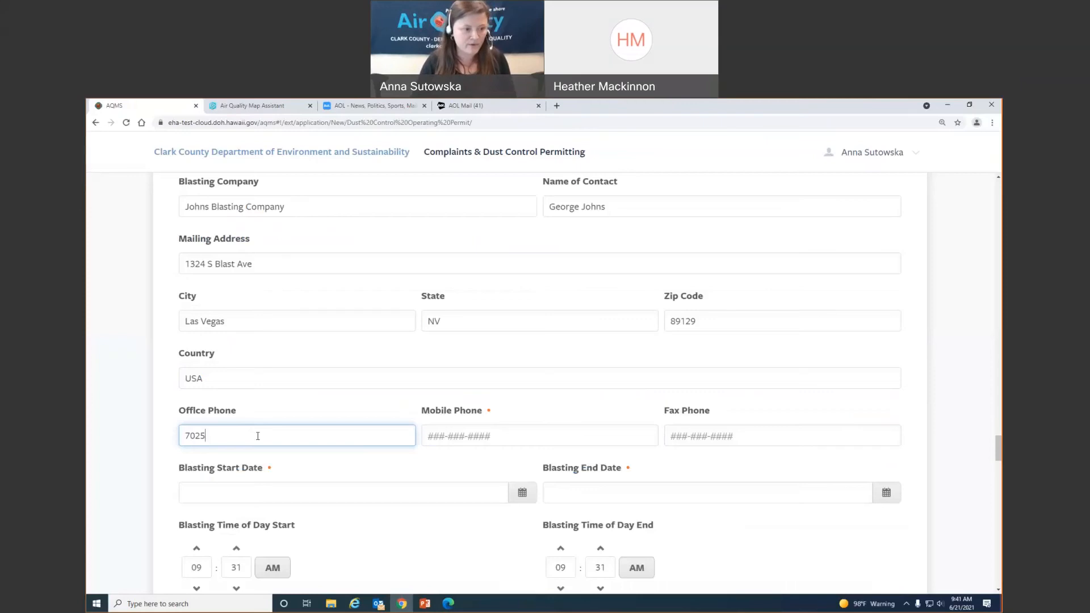
type("55555")
key("Tab")
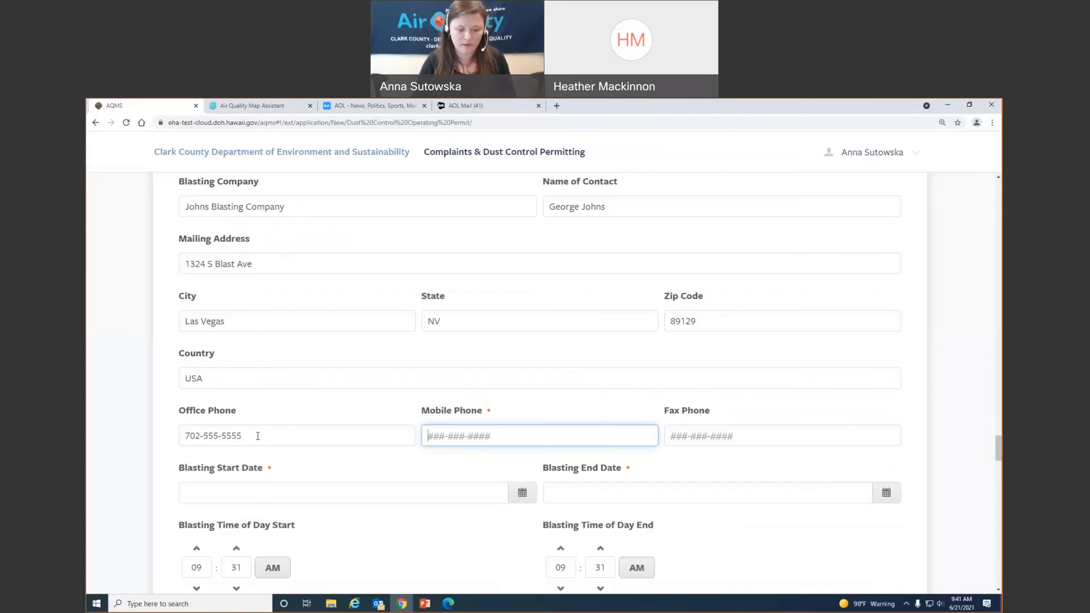
type("7")
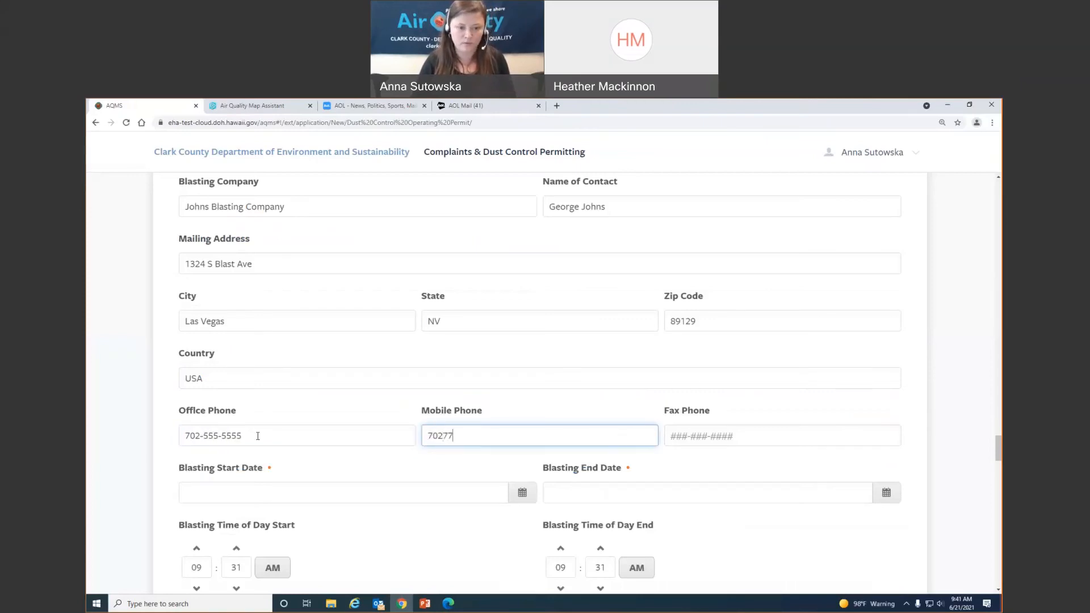
type("02-777-7777")
key("Tab")
type("702-666-")
type("6666")
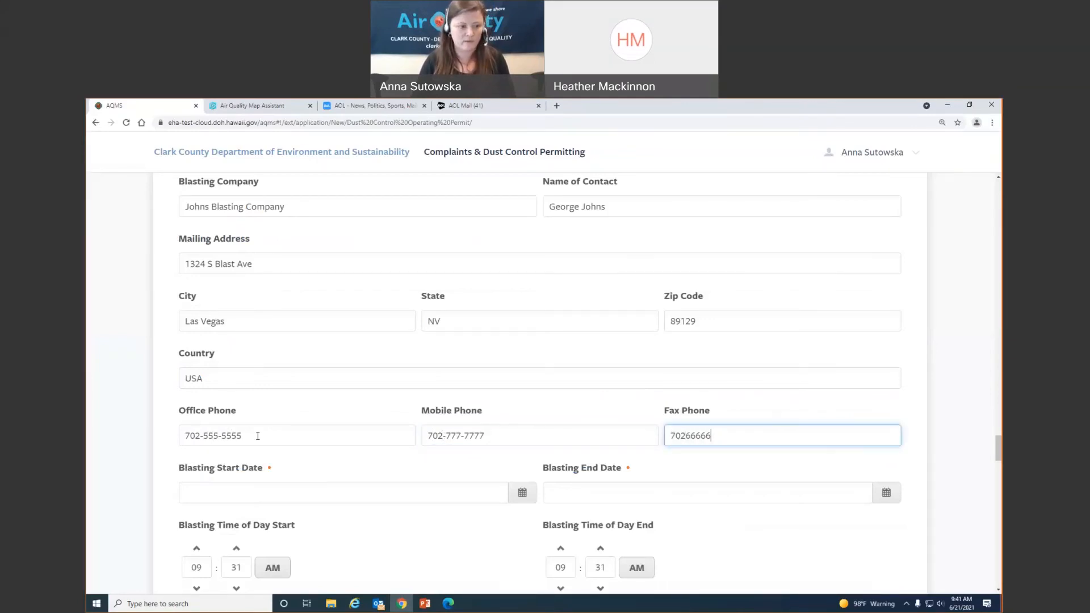
- Set the blasting start date to 07/15/2021 and end date to 10/15/2021
key("Tab")
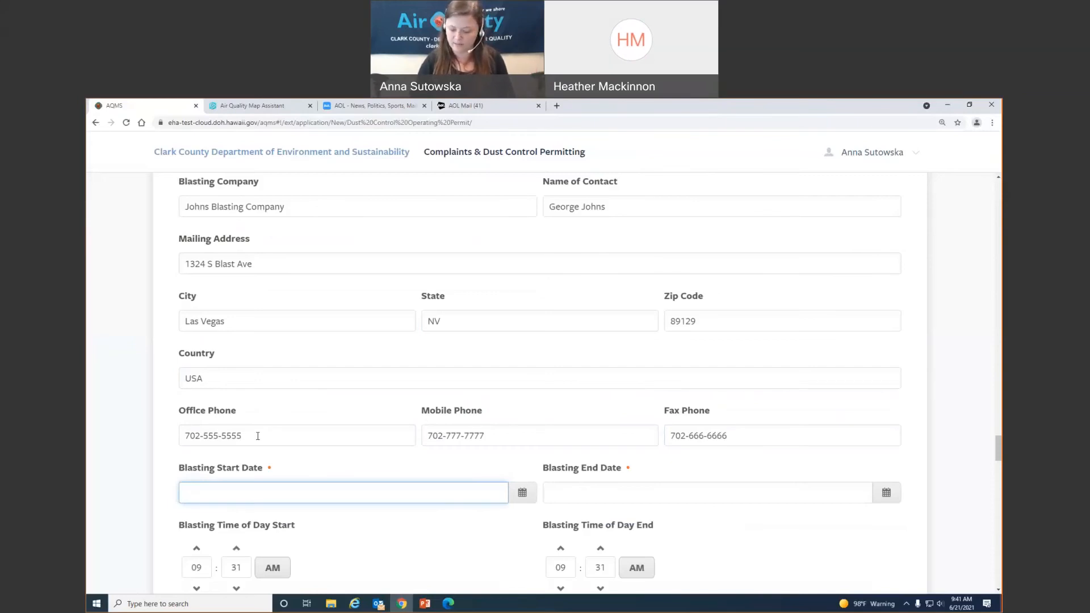
type("07/15/")
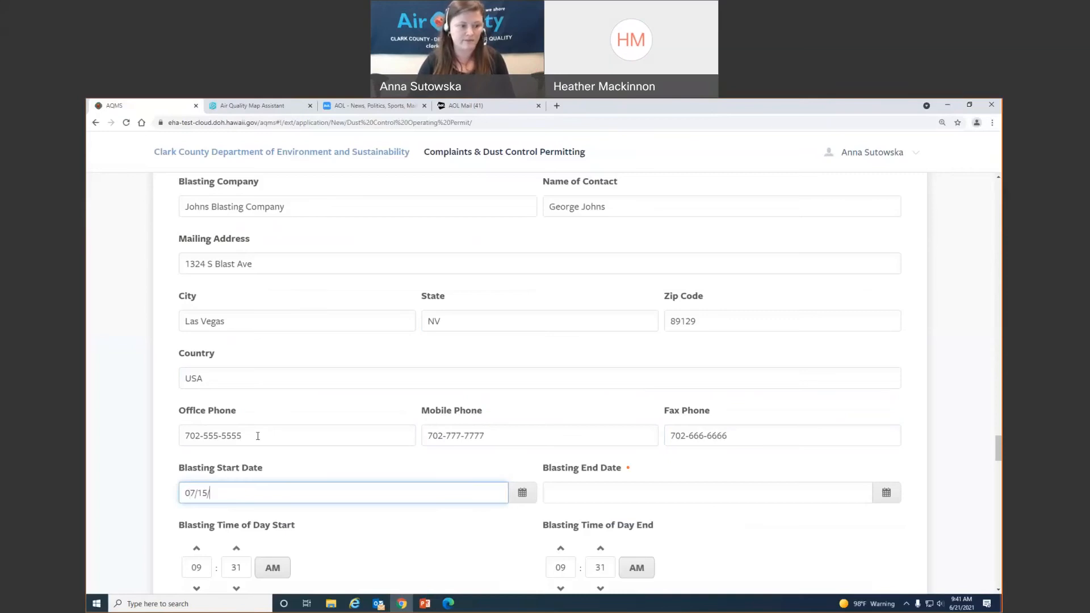
type("2021")
key("Tab")
key("Tab")
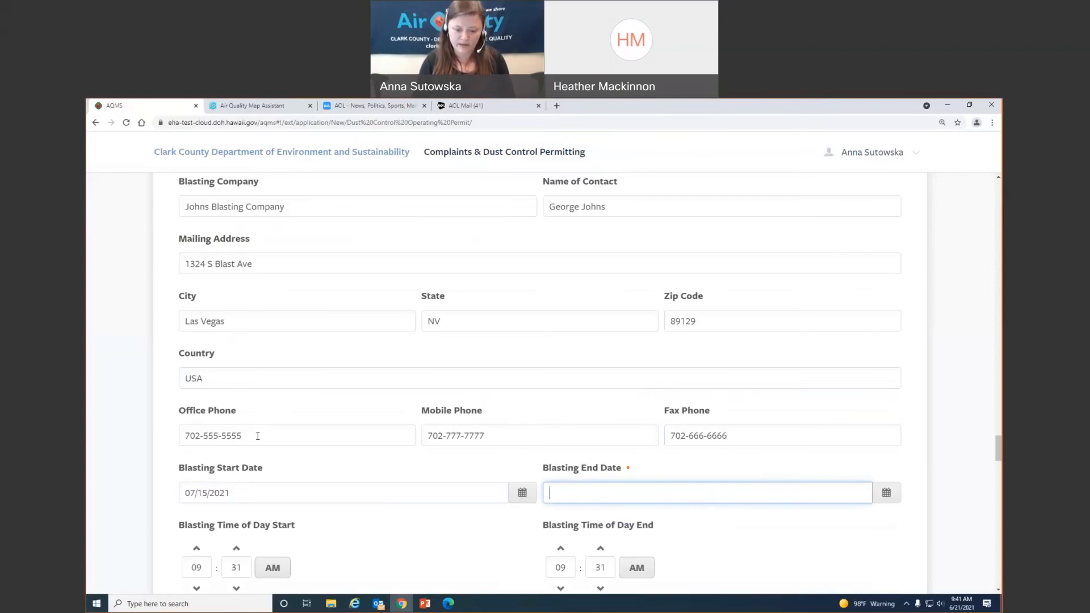
type("10/15/2021")
key("Tab")
- Set the blasting end time to 04:30 PM
scroll(265, 421, "down", 5)
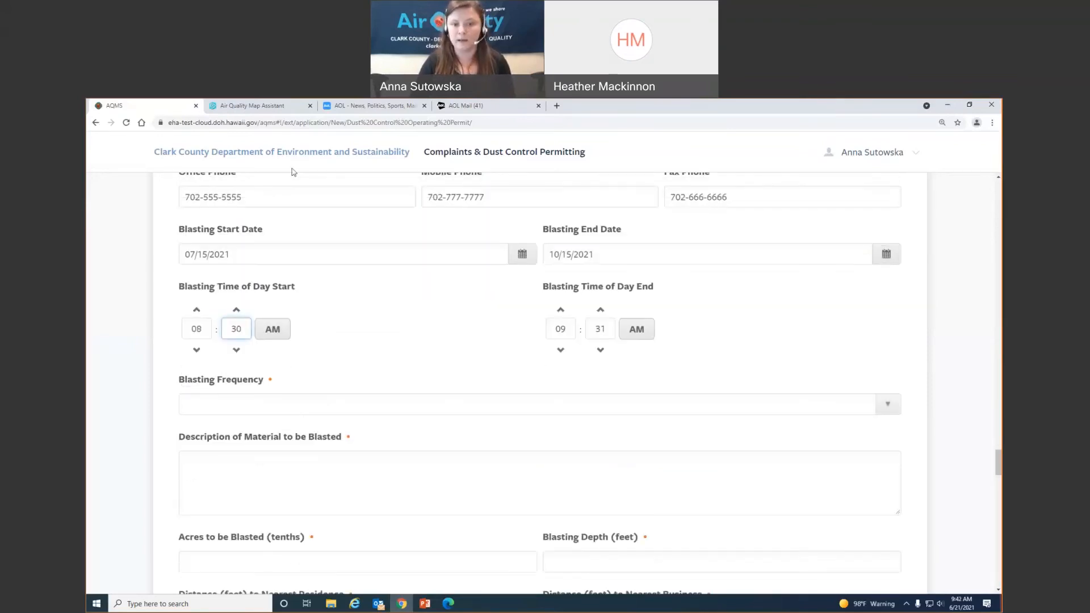
left_click(564, 329)
left_click_drag(568, 329, 542, 334)
type("04")
key("Tab")
type("30")
key("Tab")
key("space")
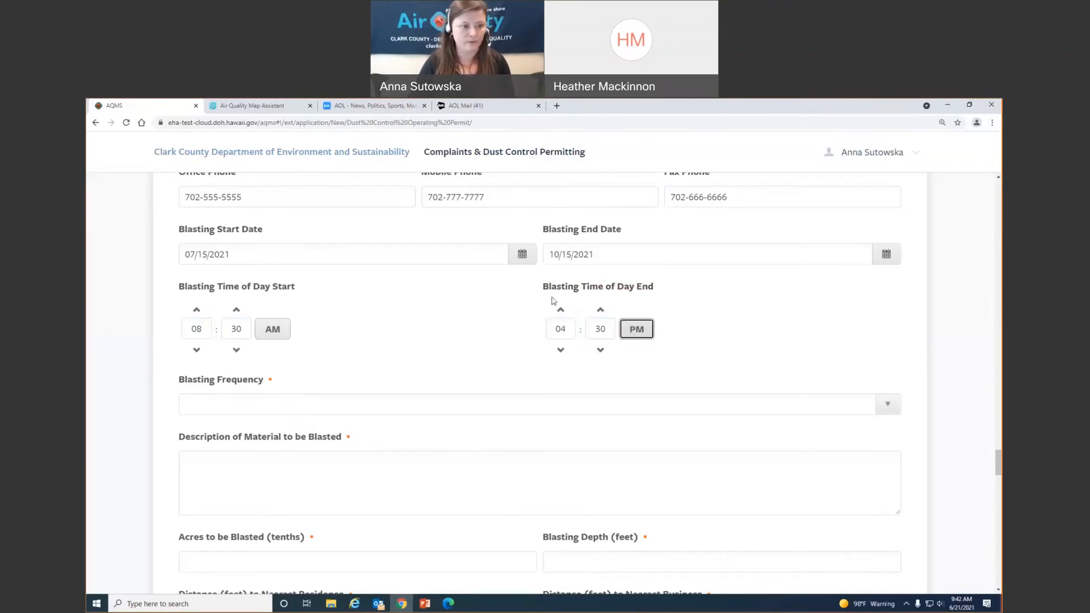
- Set frequency to Frequency Varies, material Caliche, 5 acres and depth 30
scroll(461, 377, "down", 3)
left_click(326, 258)
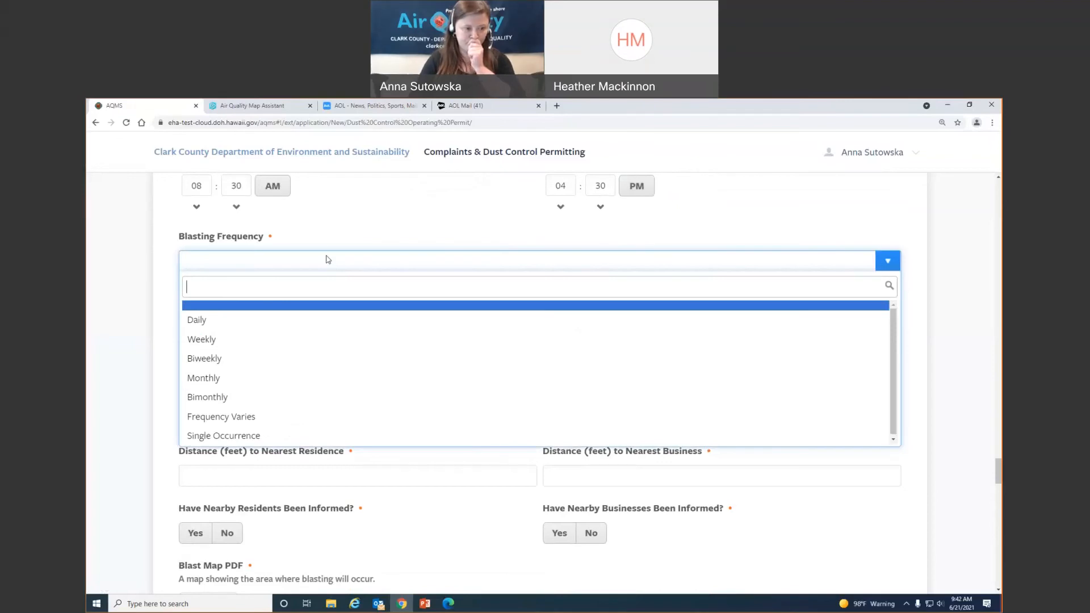
left_click(307, 419)
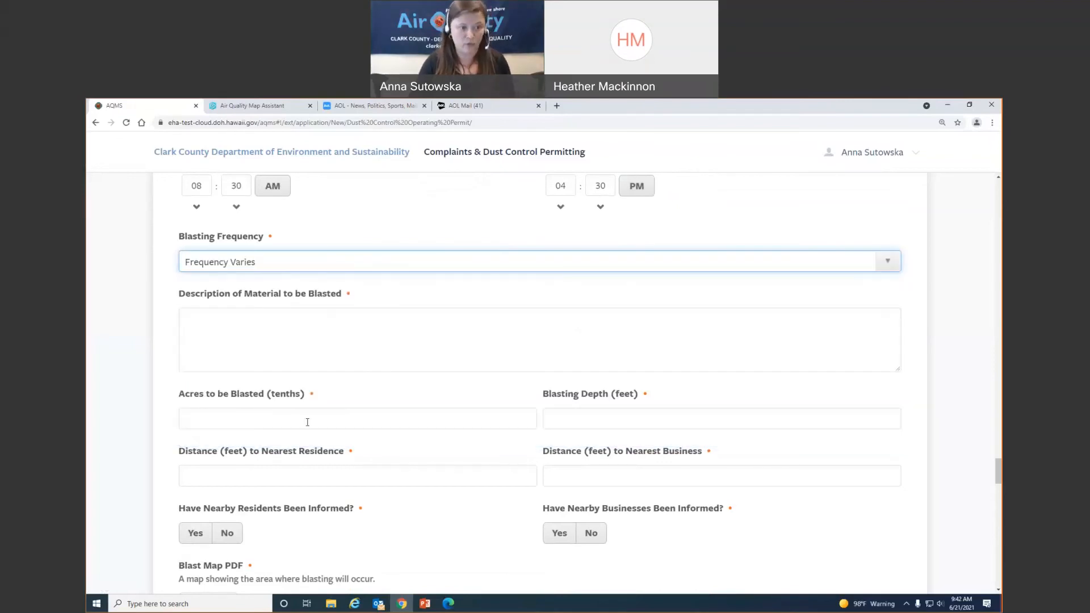
left_click(354, 314)
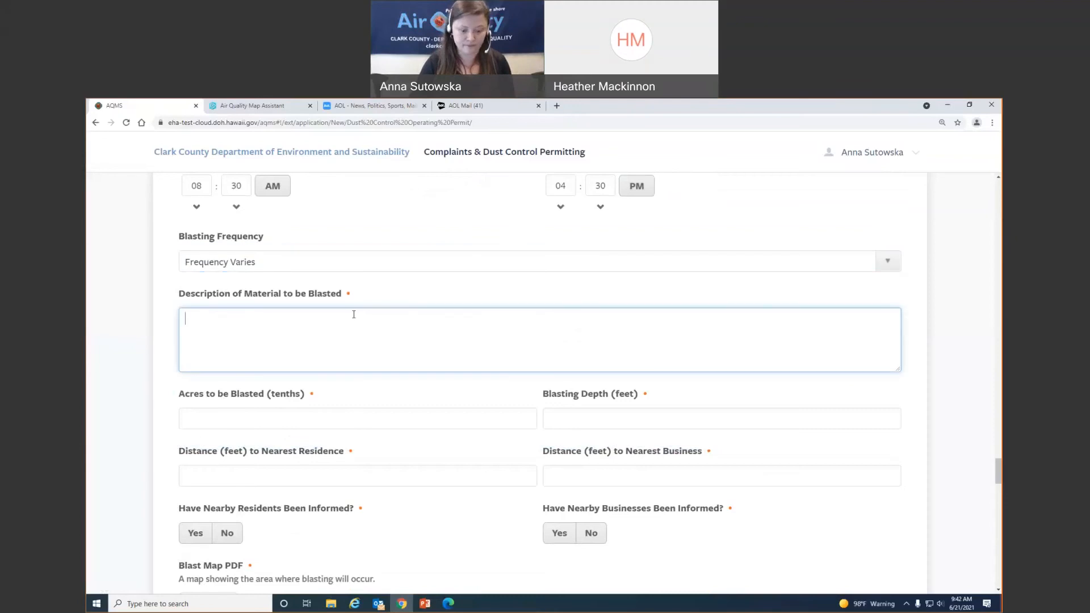
type("Caliche")
key("Tab")
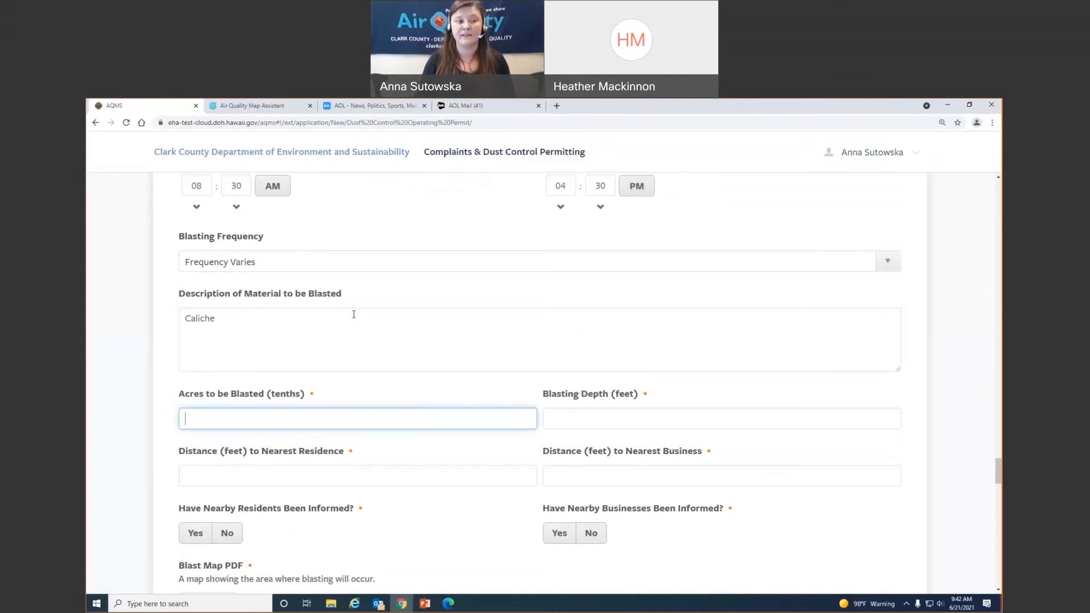
type("5")
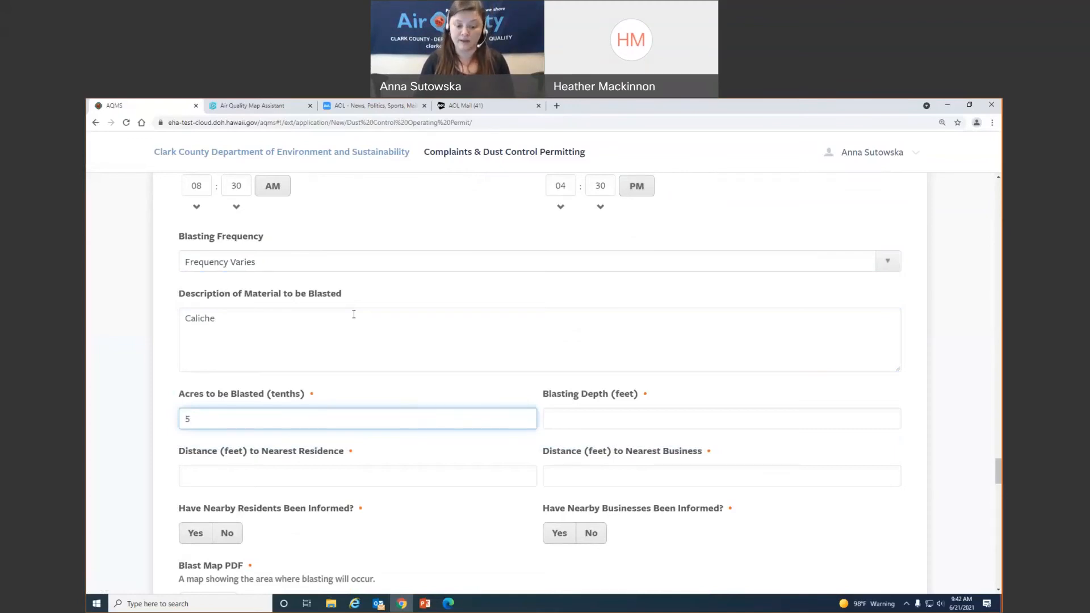
key("Tab")
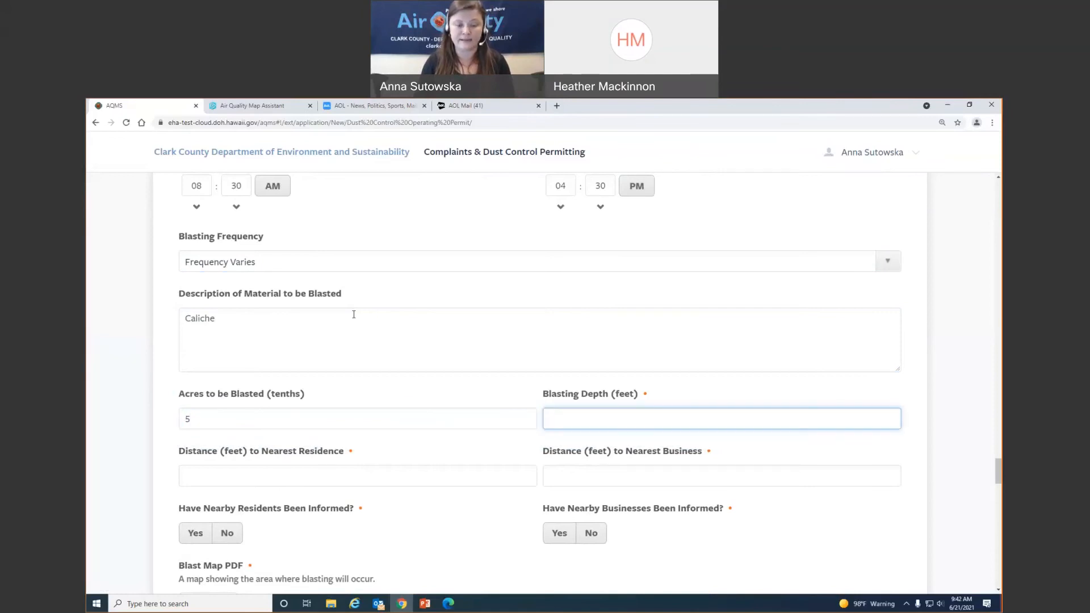
type("30")
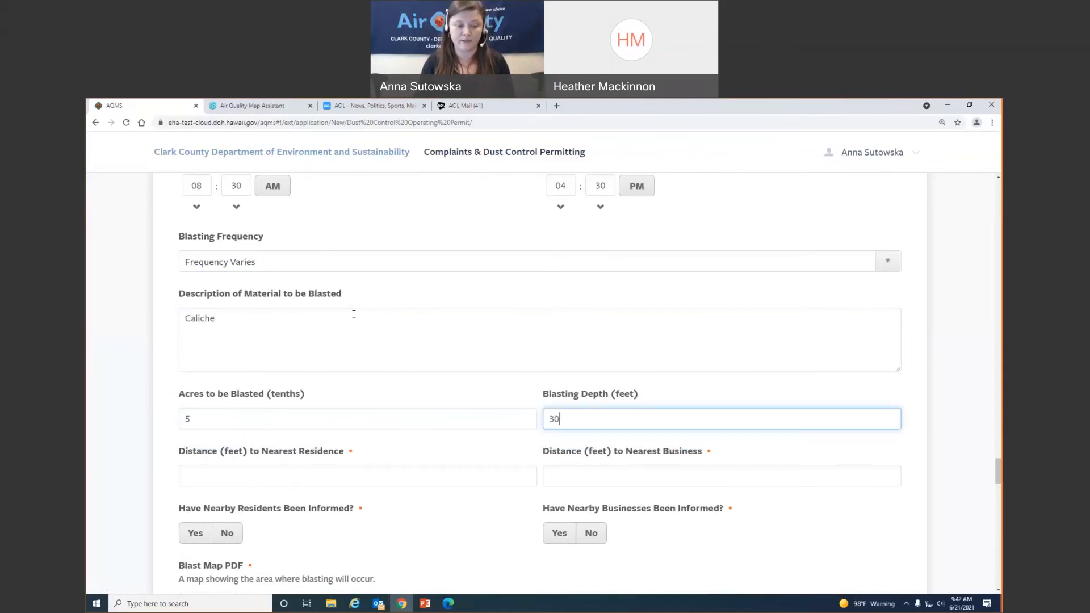
- Enter 3230 ft to the nearest residence and 4186 ft to the nearest business
key("Tab")
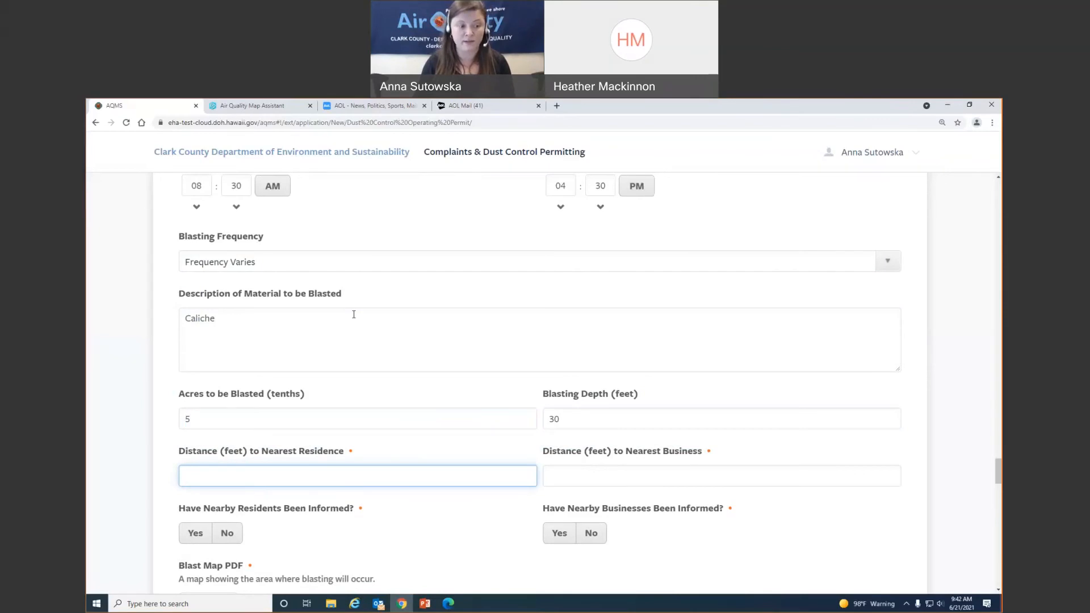
type("3230")
key("Tab")
type("4186")
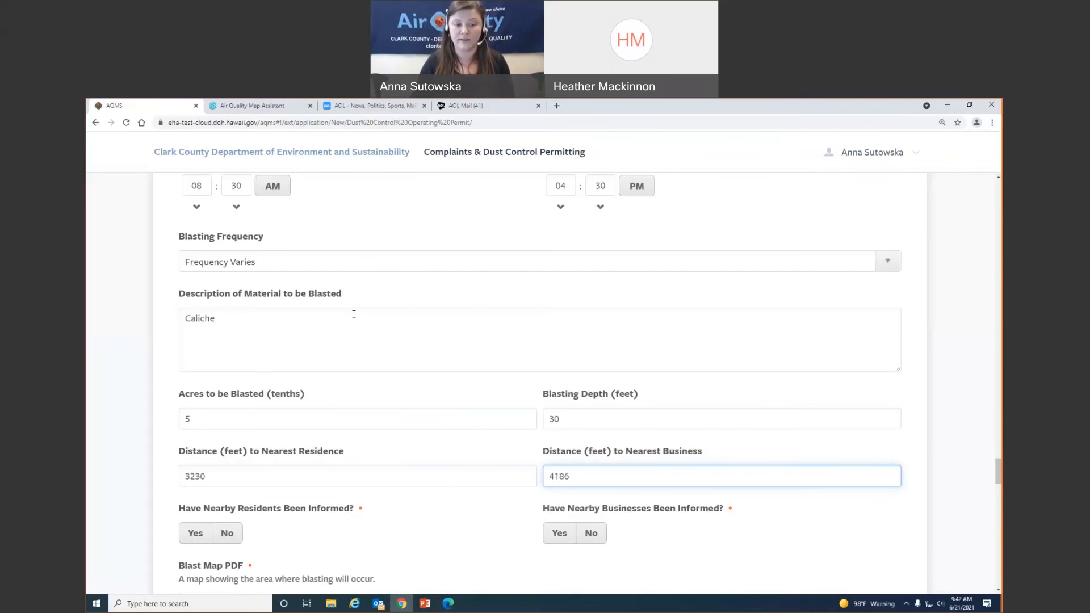
key("Tab")
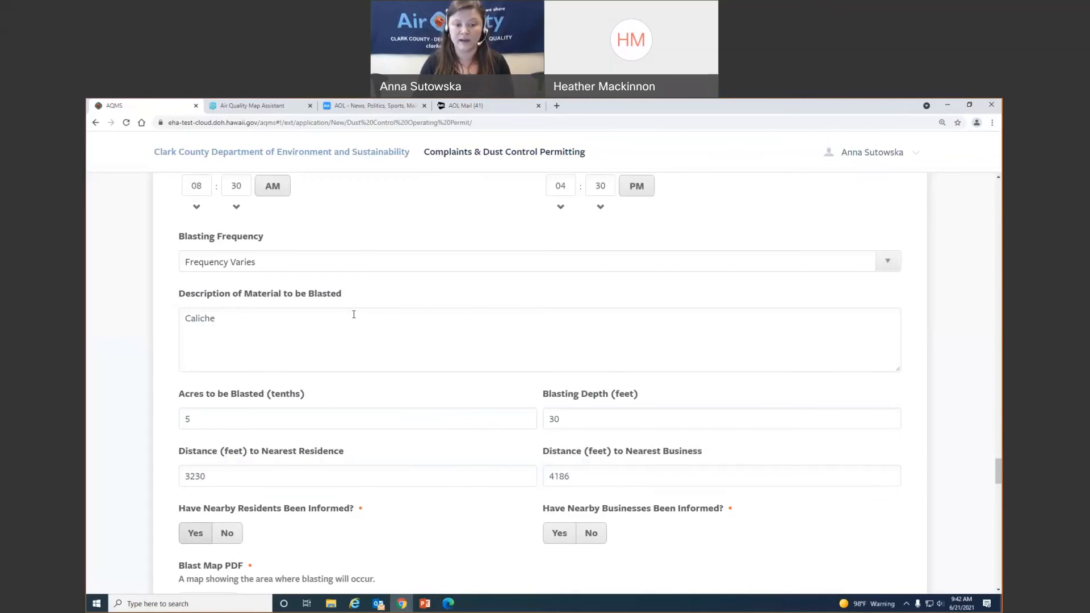
- Answer Yes to whether nearby residents and nearby businesses have been informed
scroll(391, 319, "down", 3)
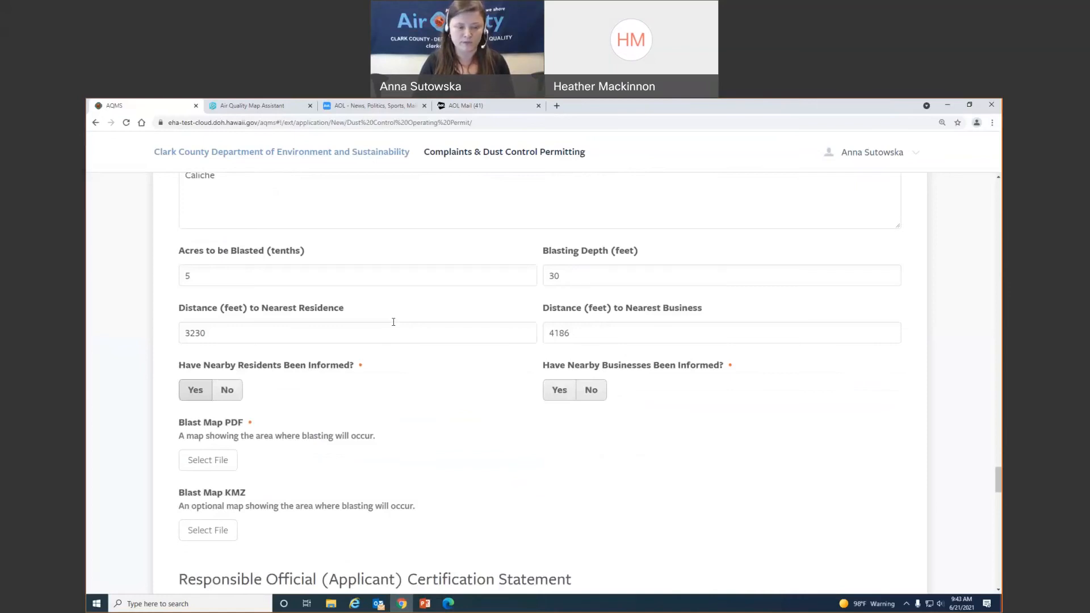
left_click(193, 389)
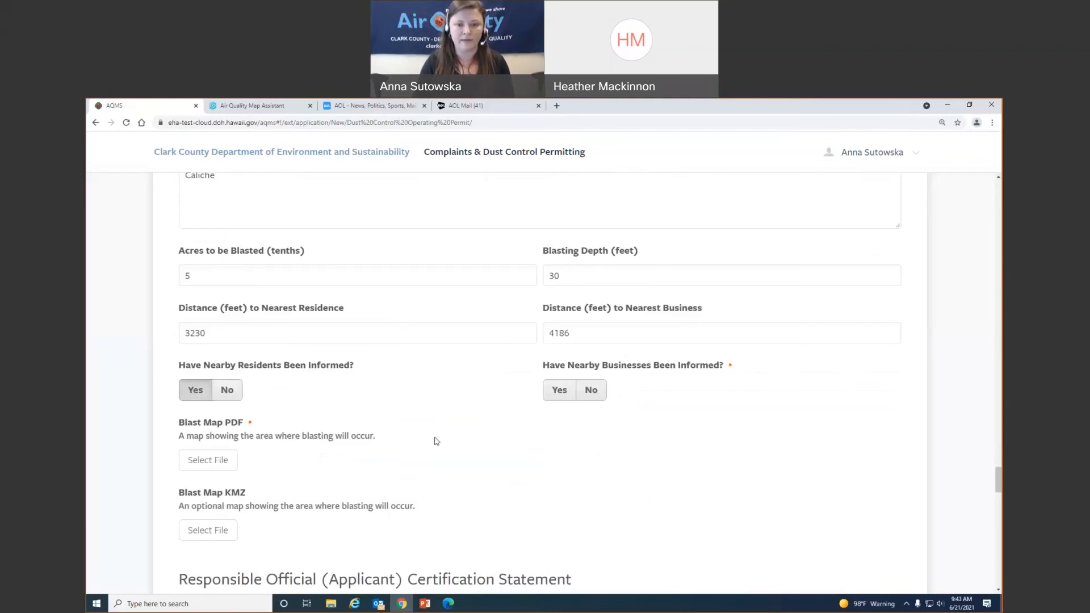
left_click(558, 395)
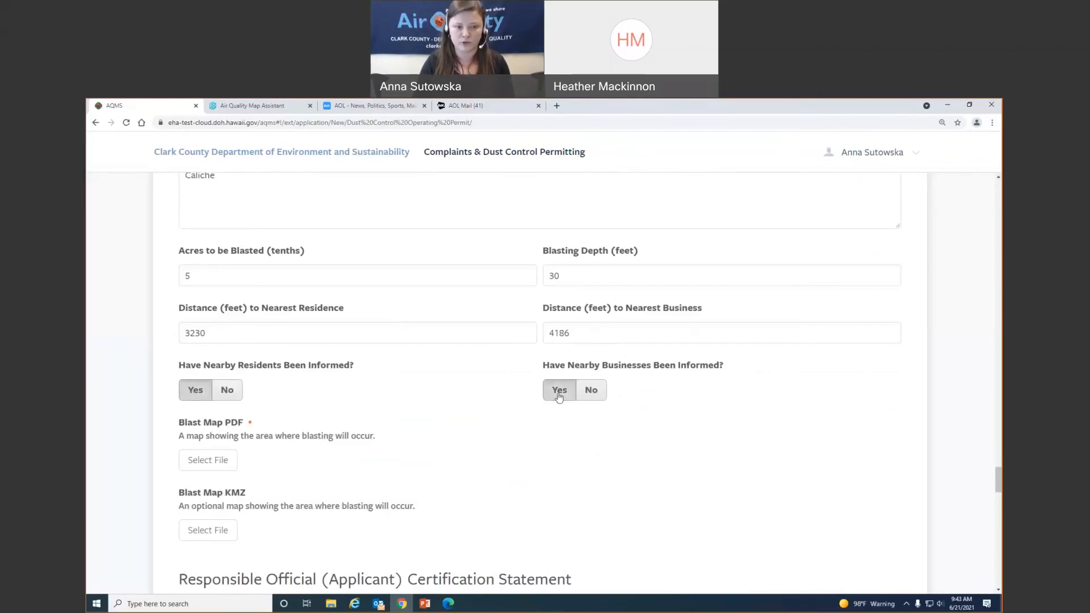
scroll(389, 422, "down", 3)
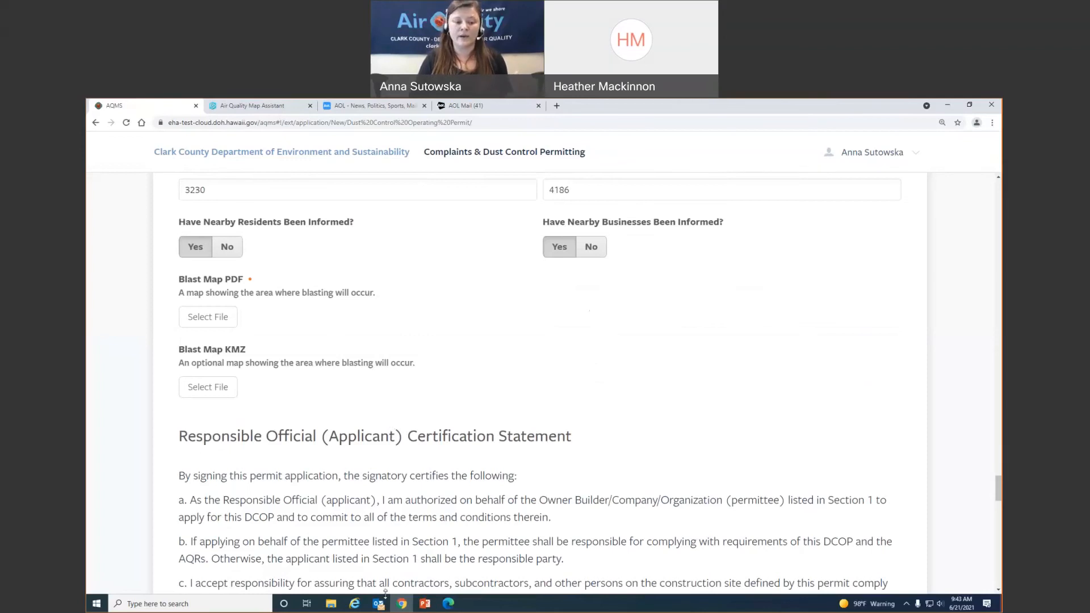
- Review the Coffee Bean Ranch Map PDF before selecting the Blast Map PDF file
left_click(448, 604)
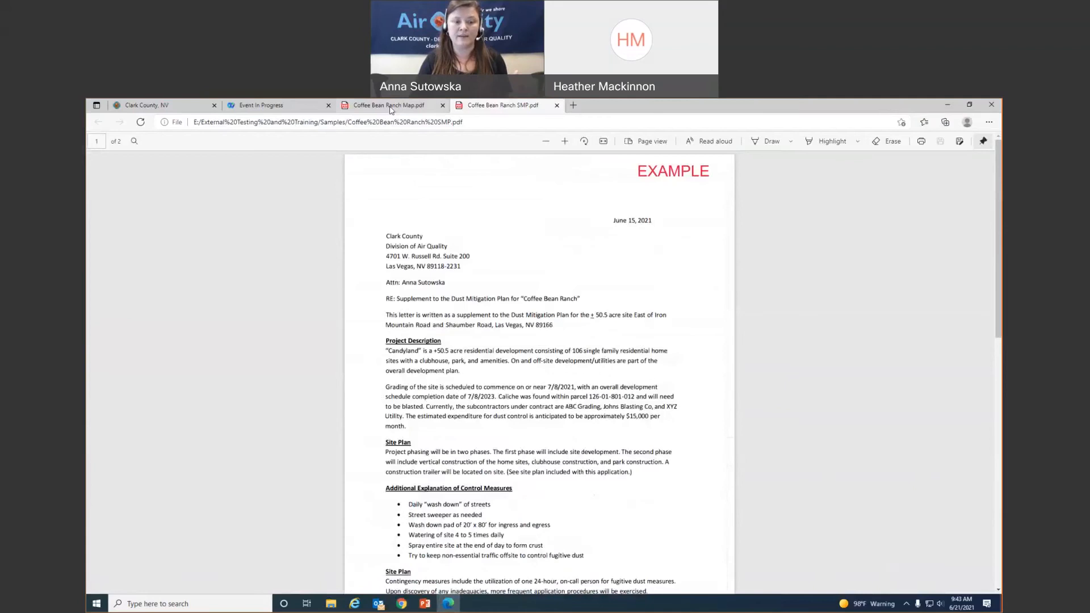
left_click(391, 107)
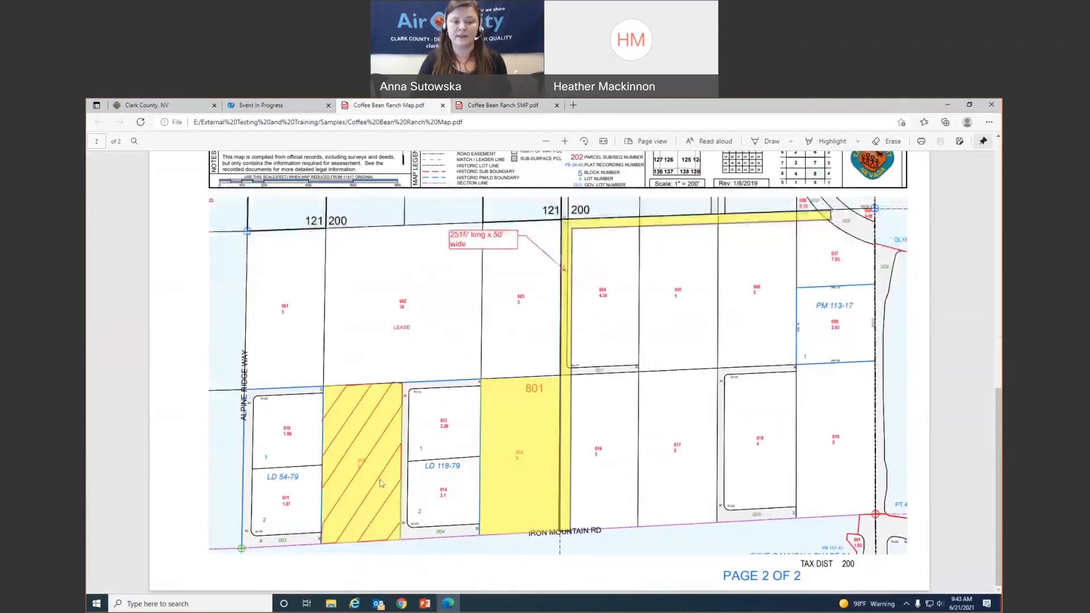
left_click(946, 105)
left_click(213, 319)
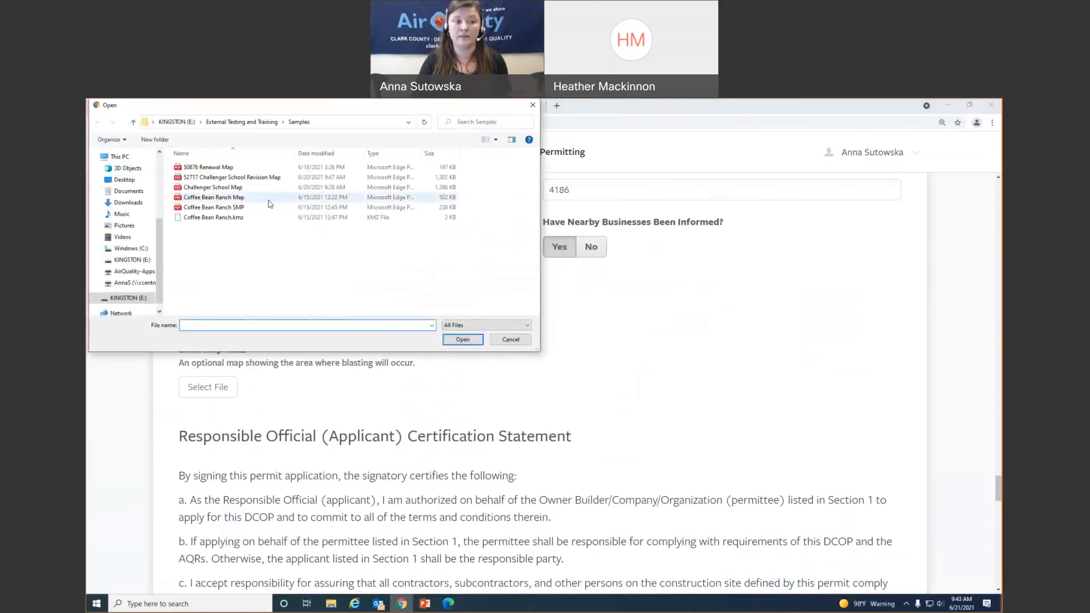
- Upload Coffee Bean Ranch Map as the Blast Map PDF
left_click(271, 200)
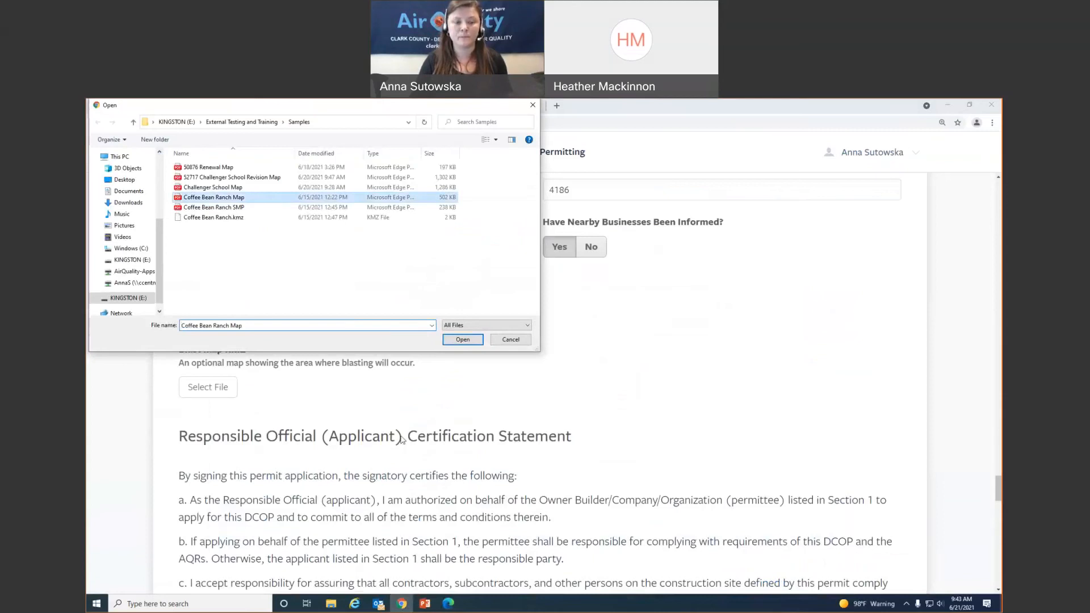
key("Return")
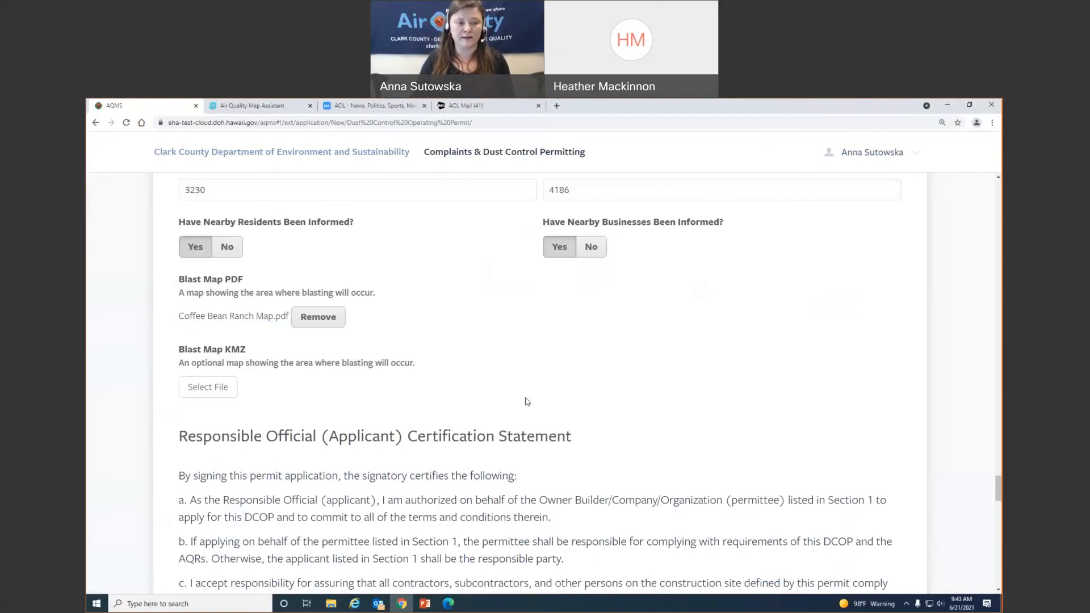
scroll(527, 401, "down", 3)
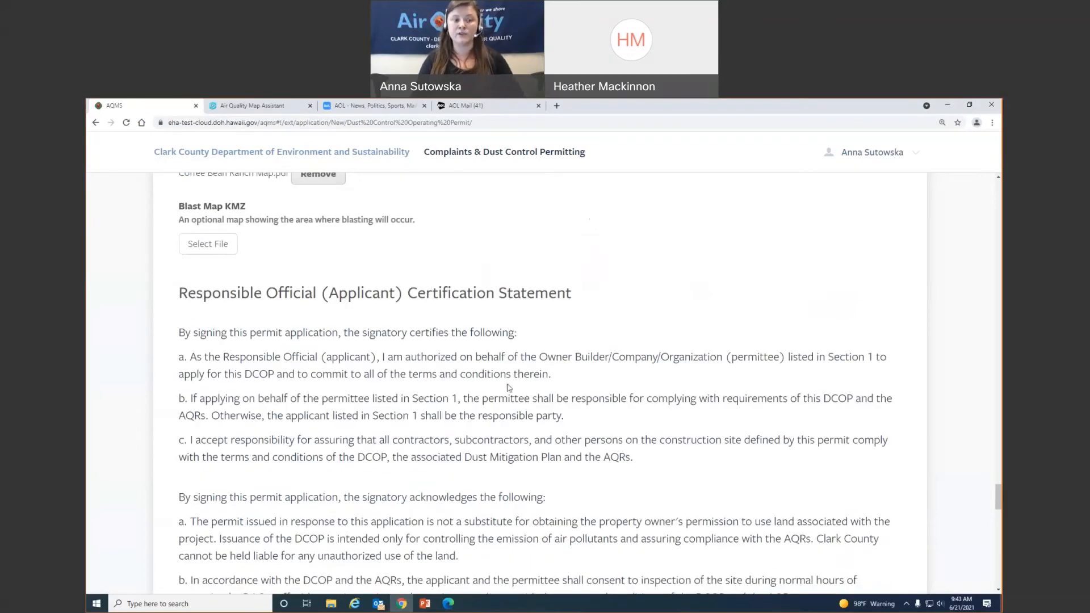
scroll(509, 387, "down", 3)
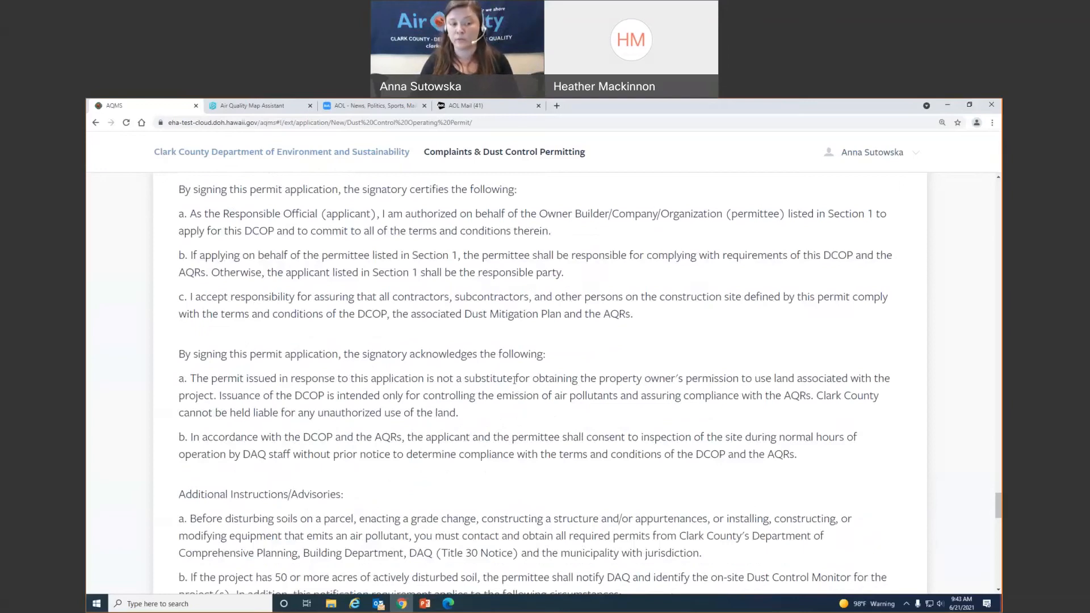
scroll(520, 379, "down", 1)
scroll(521, 379, "down", 9)
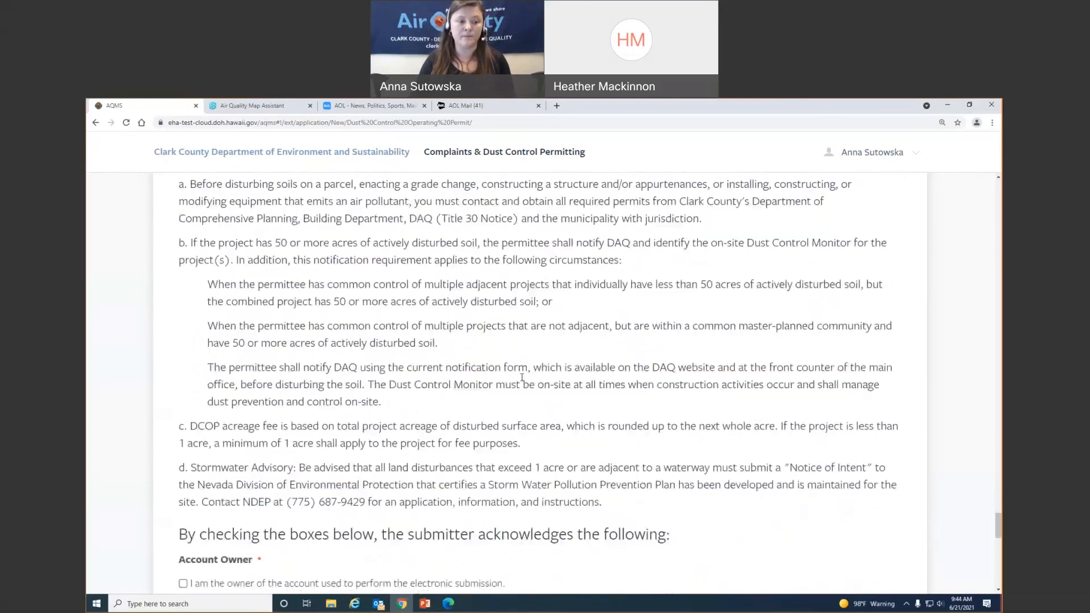
scroll(522, 378, "down", 5)
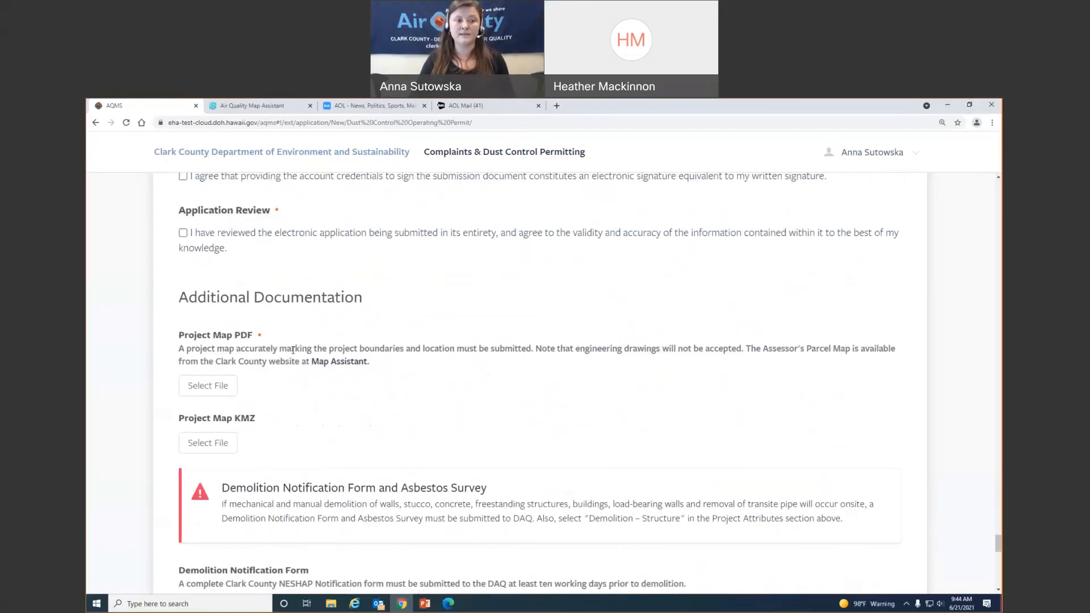
scroll(336, 417, "up", 3)
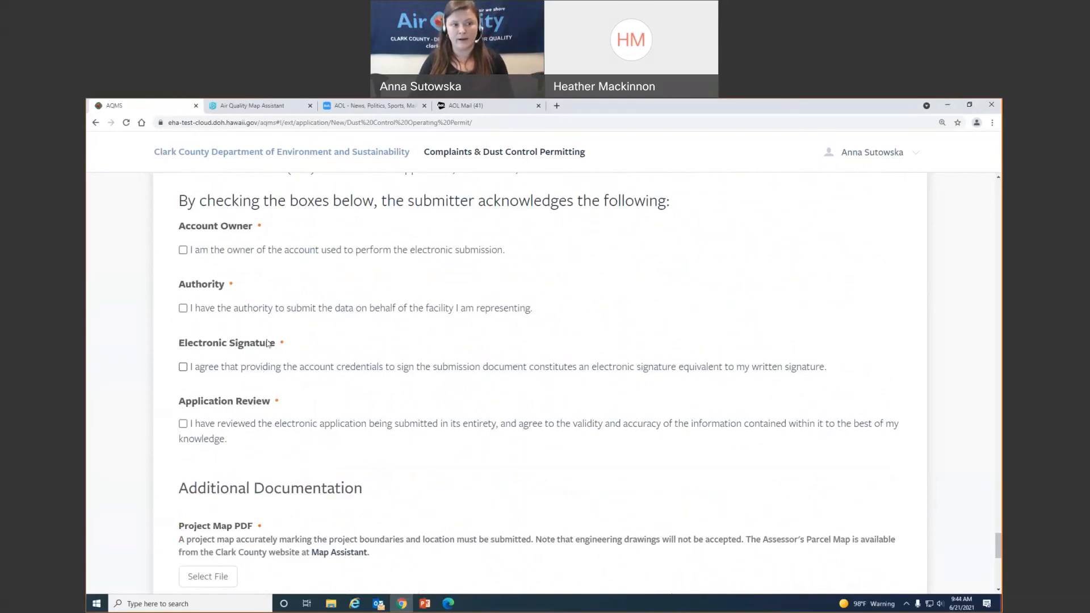
- Agree to the Account Owner, Authority, Electronic Signature and Application Review acknowledgements
left_click(183, 251)
left_click(183, 308)
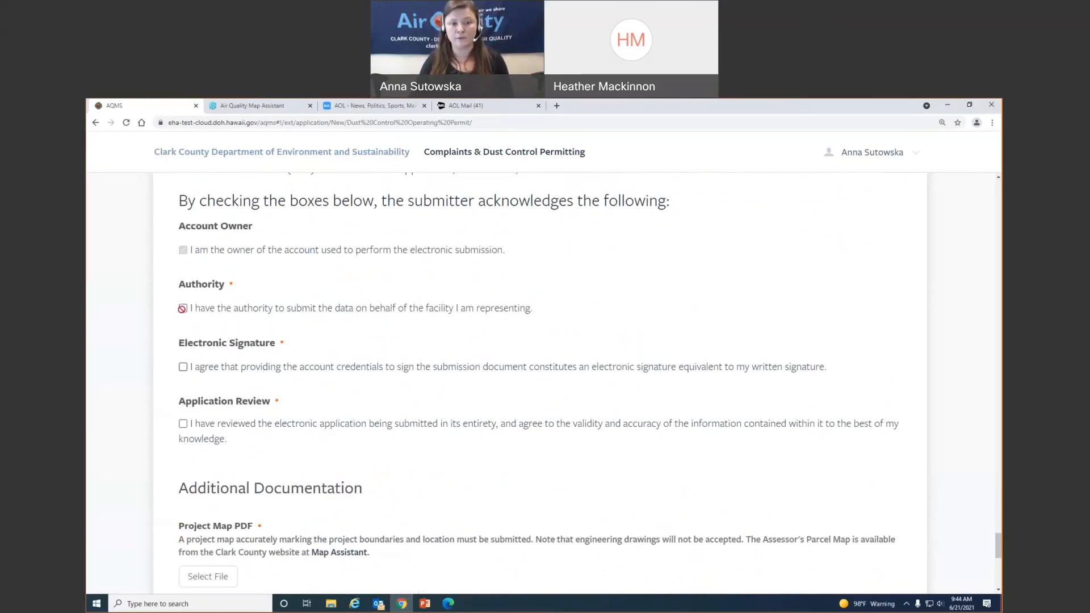
left_click(183, 368)
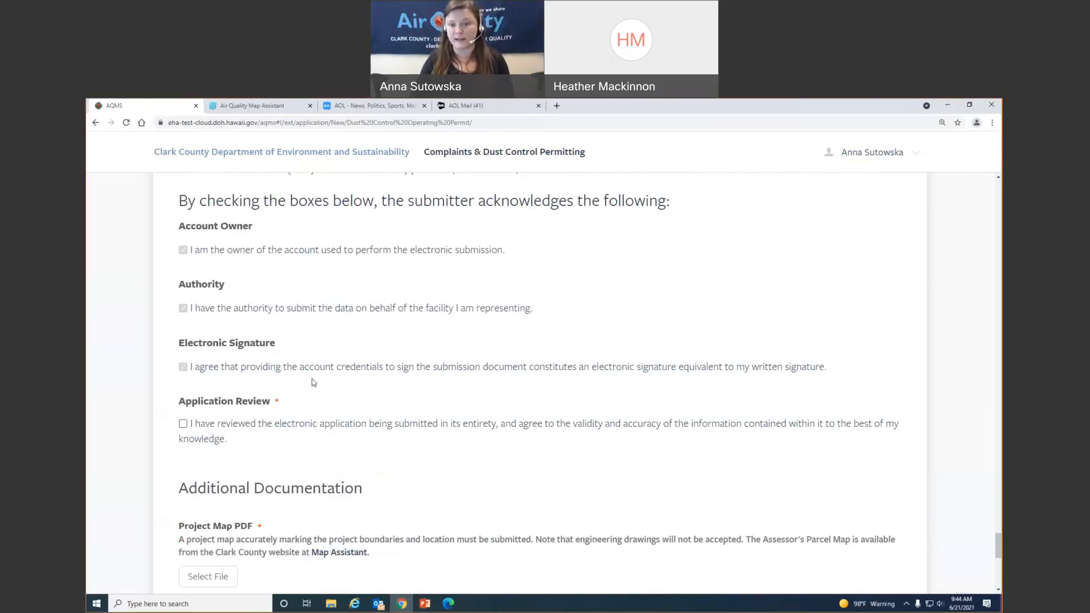
left_click(183, 424)
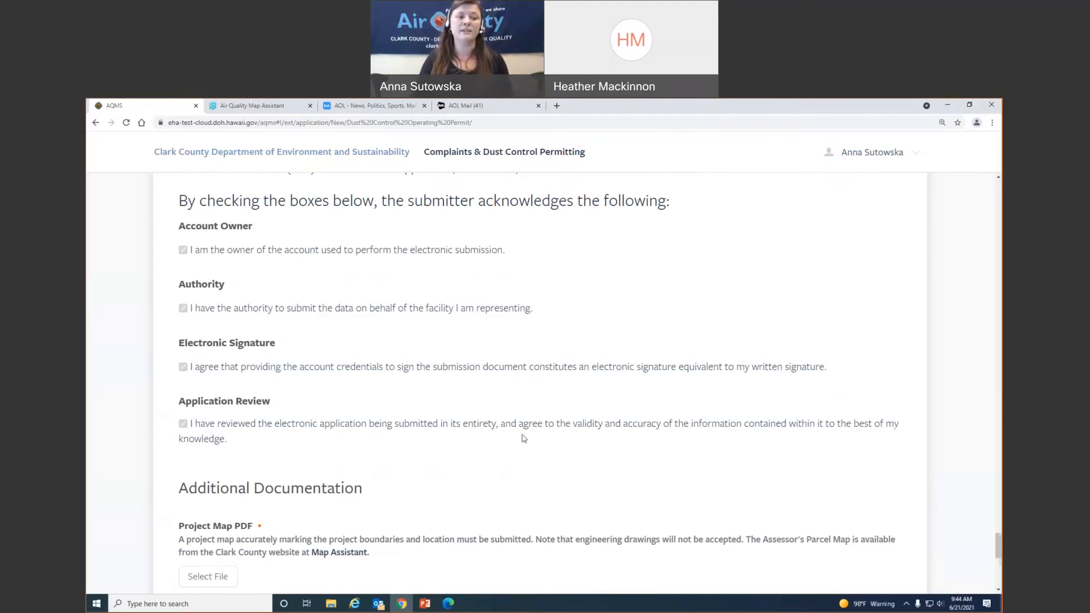
scroll(524, 438, "down", 5)
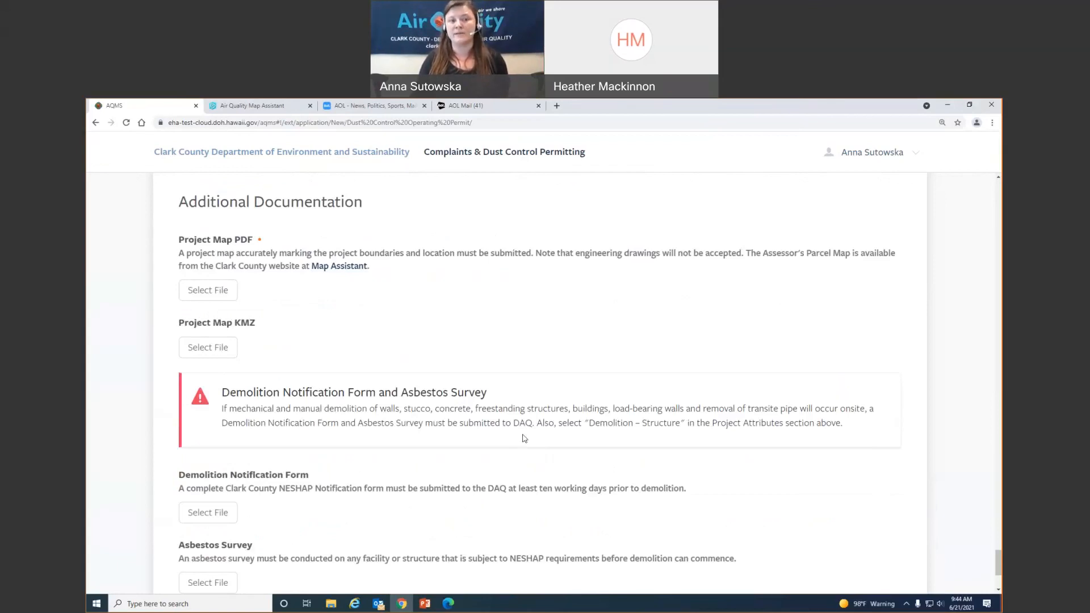
- Attach Coffee Bean Ranch Map.pdf from the Samples folder as the Project Map PDF
left_click(215, 294)
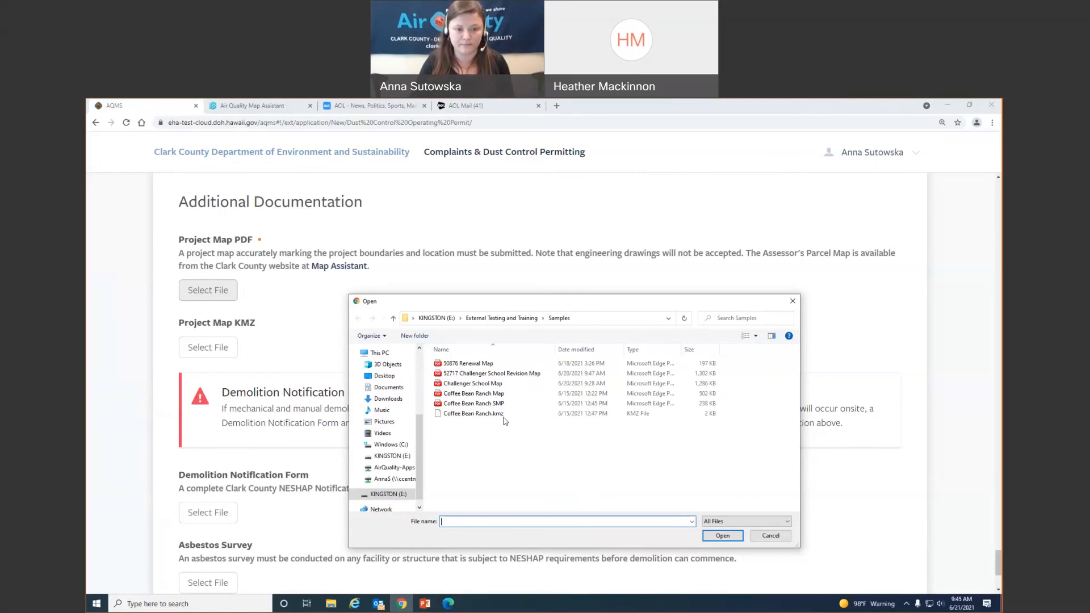
double_click(510, 396)
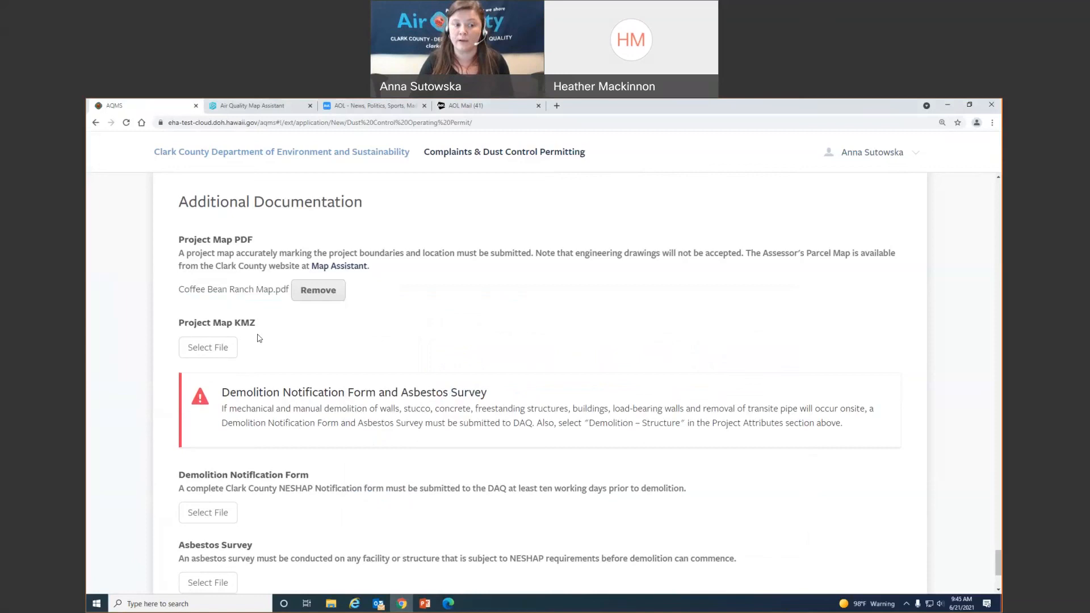
- Bring the File Explorer window showing the KINGSTON Samples folder to the front
left_click(339, 605)
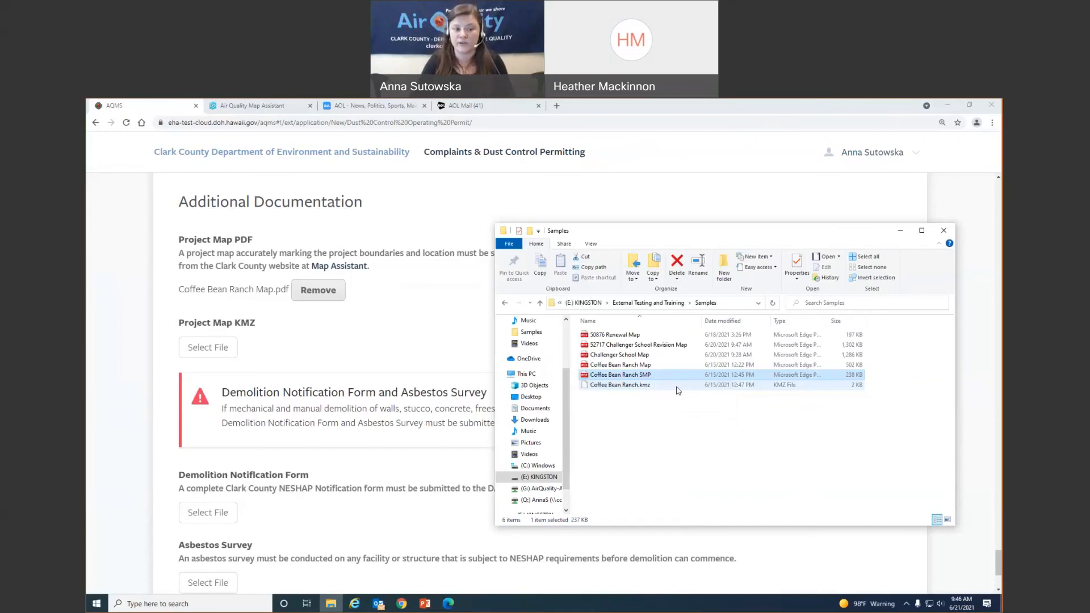
- Attach Coffee Bean Ranch.kmz as the Project Map KMZ and submit the permit application
left_click(207, 352)
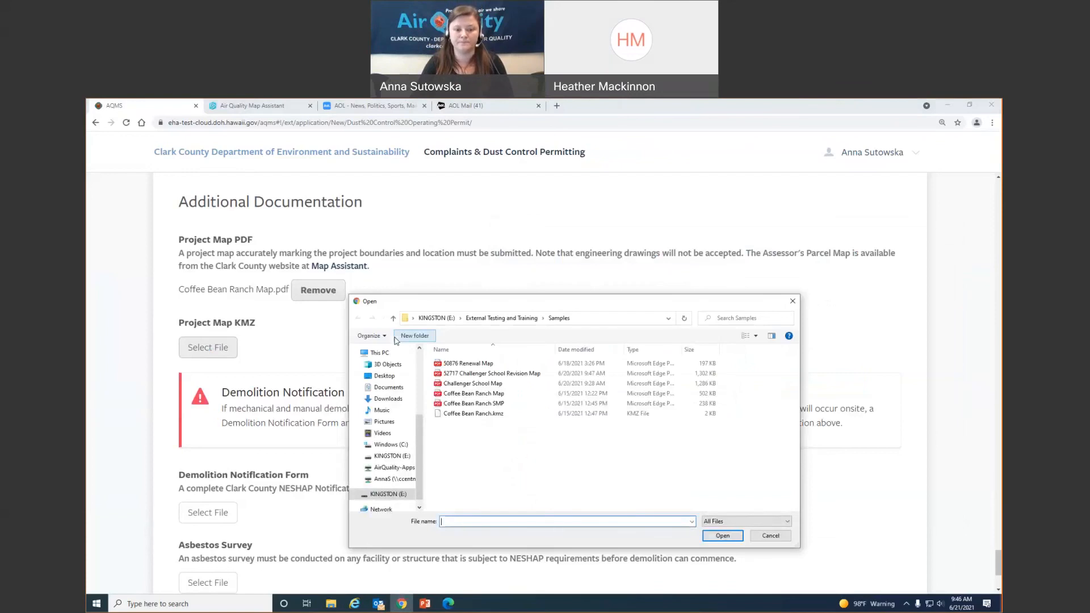
double_click(521, 415)
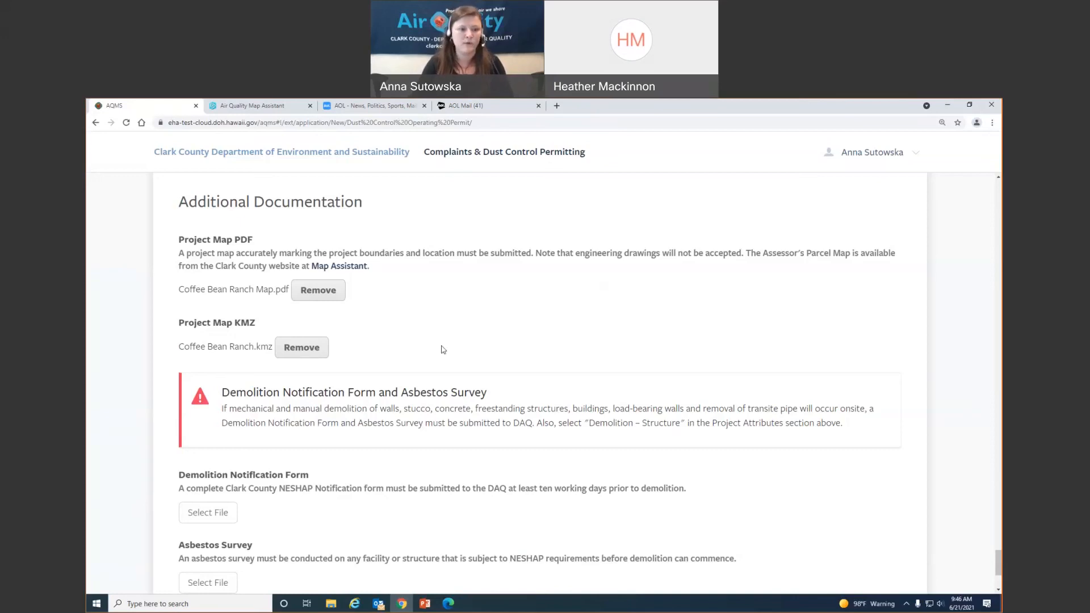
scroll(540, 322, "down", 3)
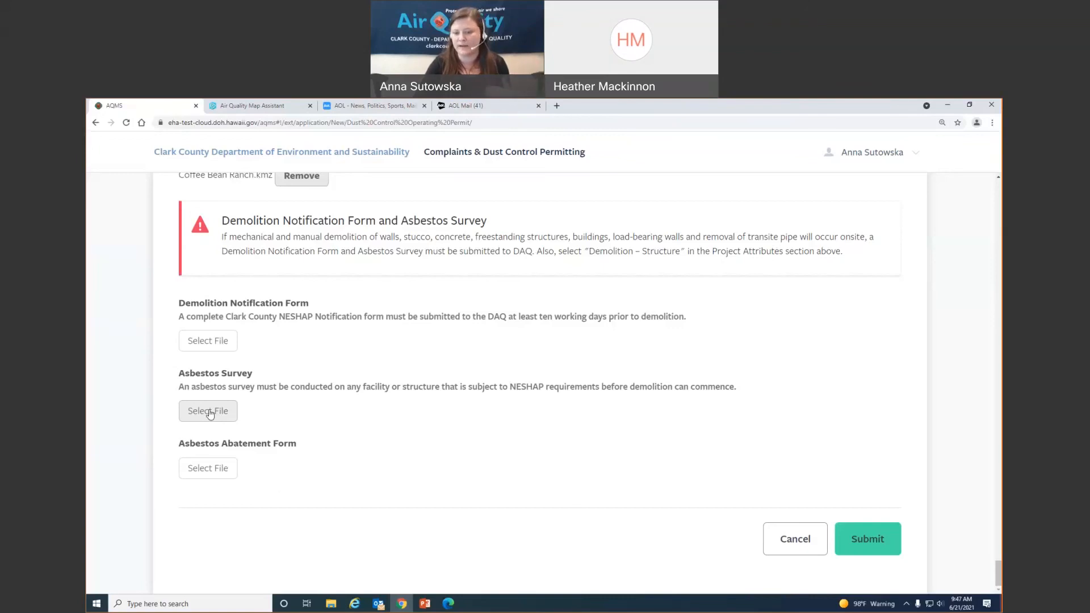
left_click(878, 542)
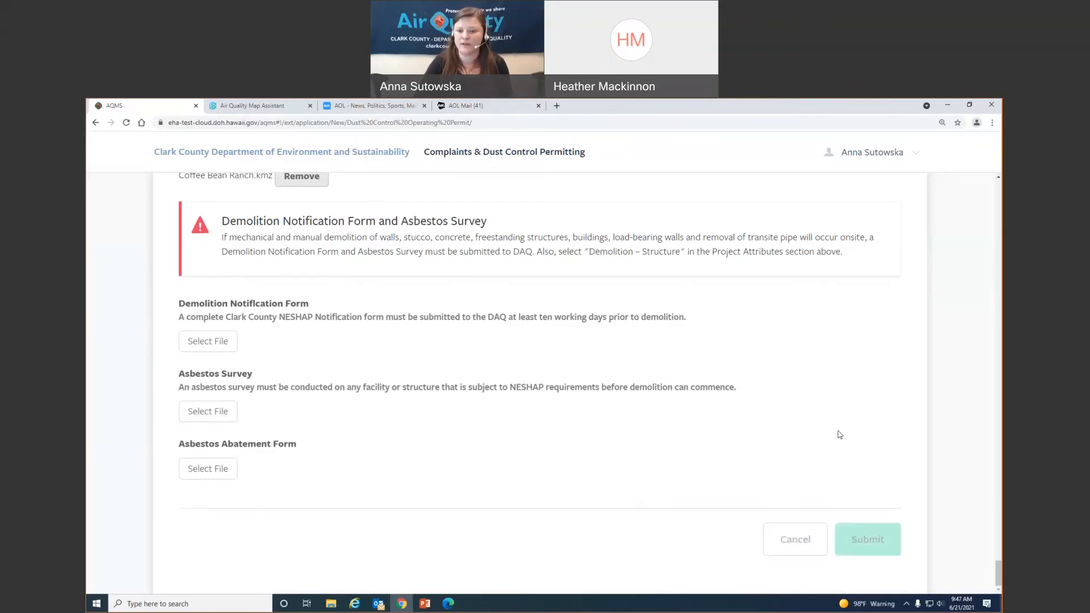